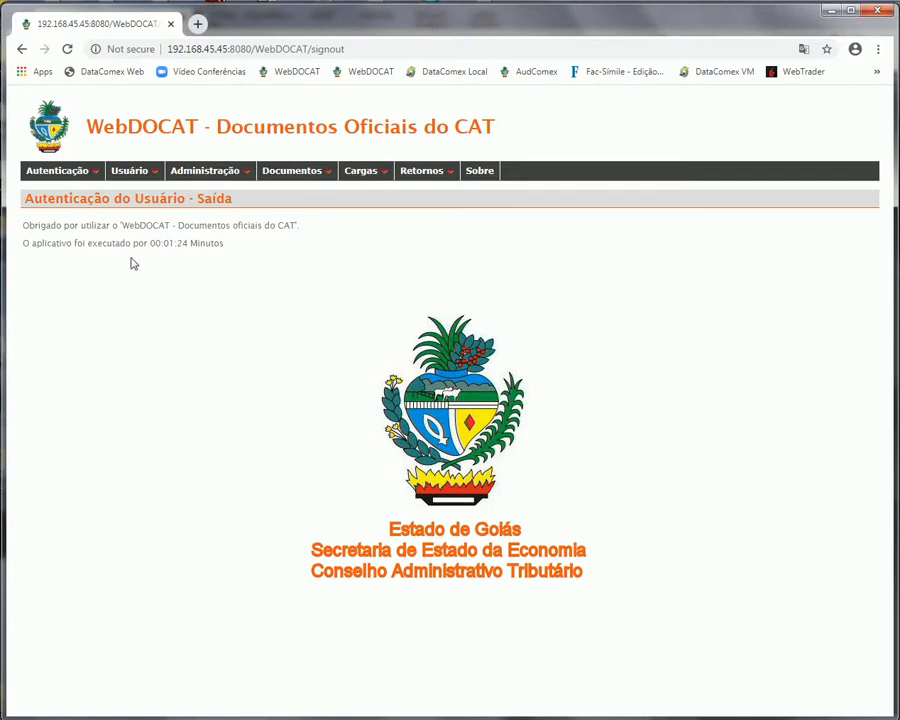
Sign in to WebDOCAT with the saved administrator username and its password
click(66, 188)
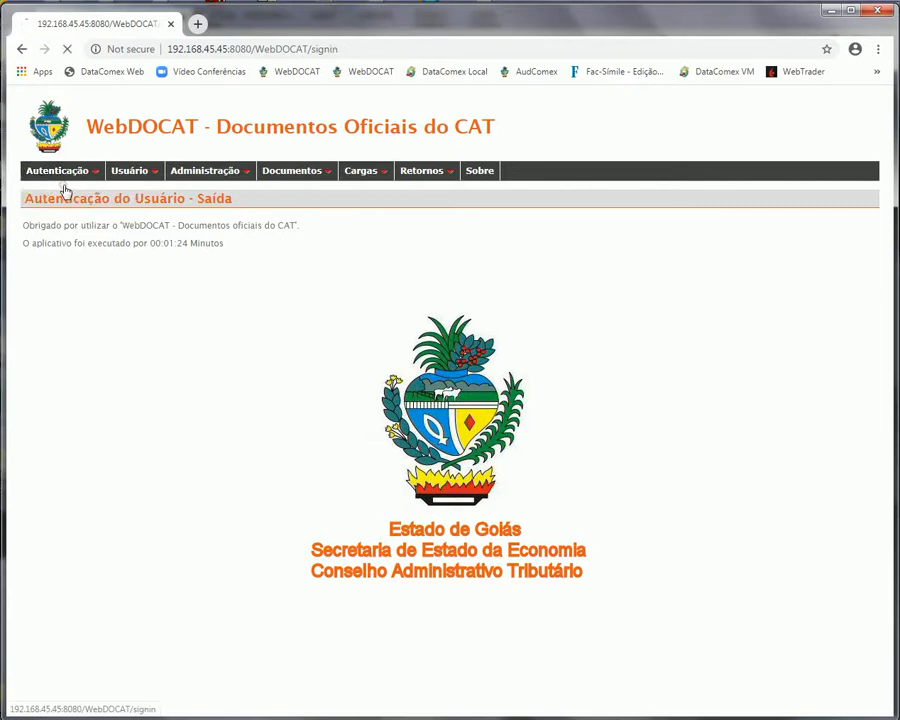
click(82, 226)
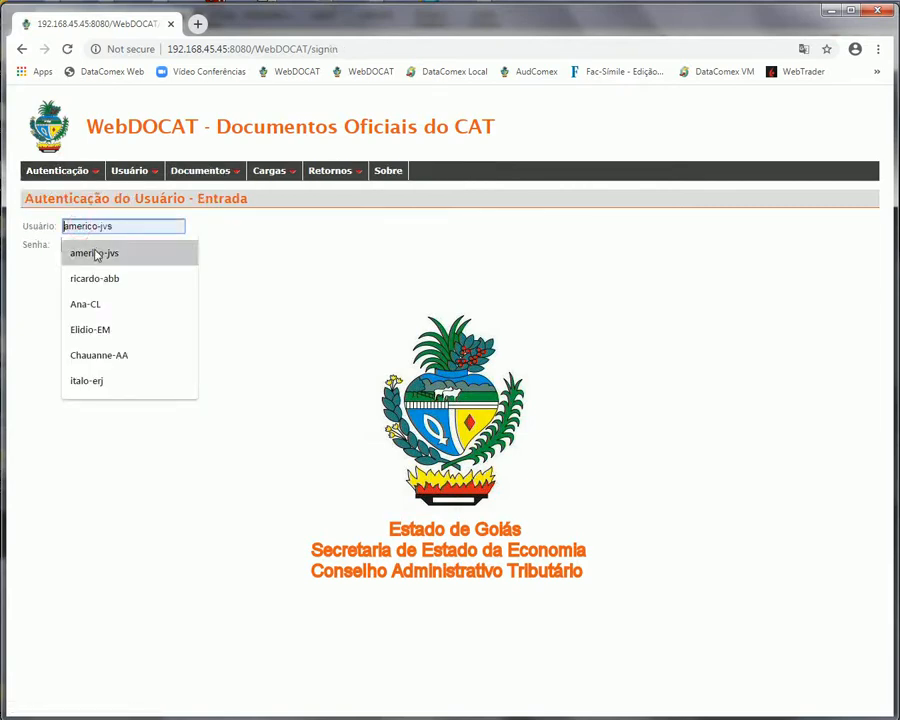
click(96, 254)
click(95, 245)
text(******)
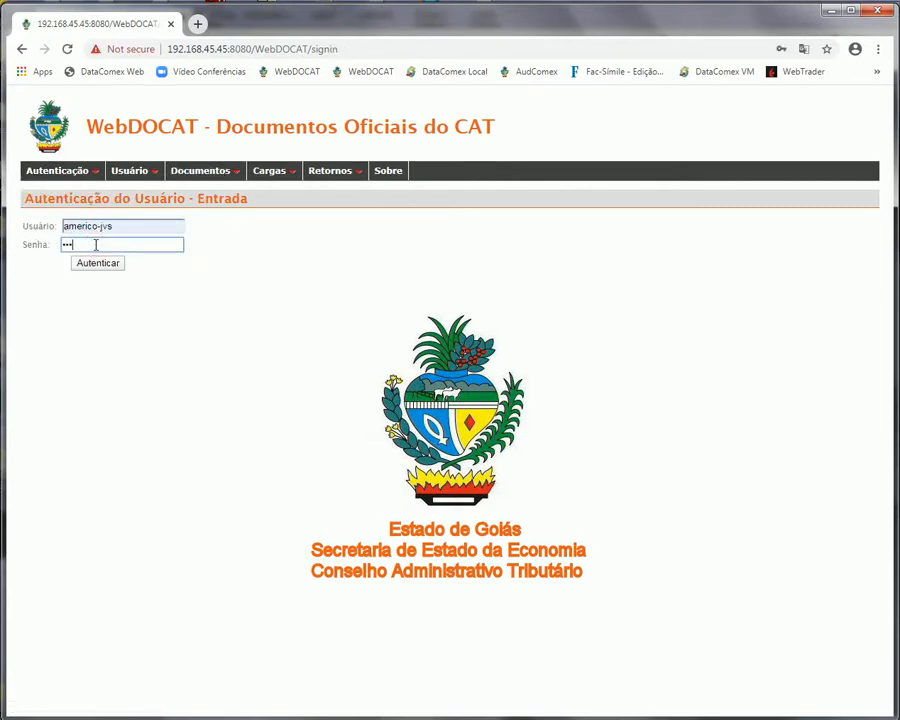
text(**)
click(99, 264)
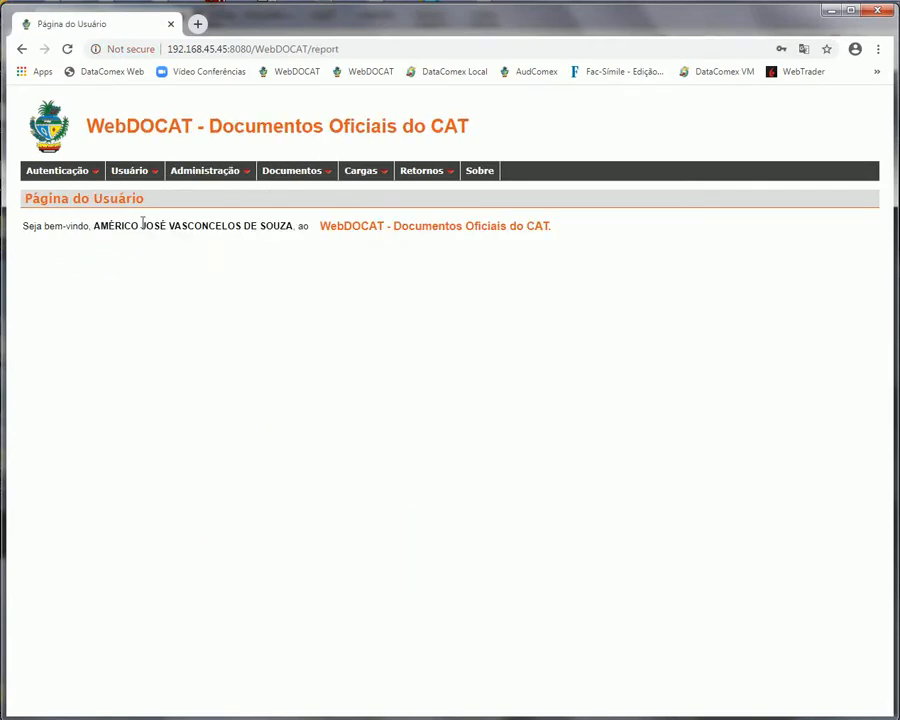
Open Controle de Usuários and search for users with scope DOCAT sem SIAP
mouse_move(215, 172)
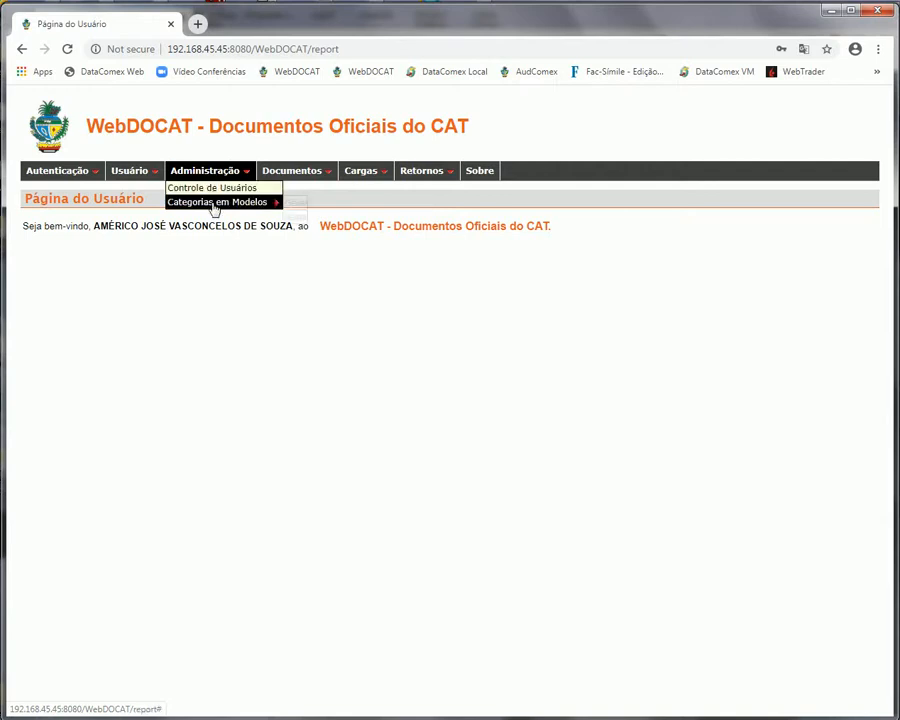
click(213, 194)
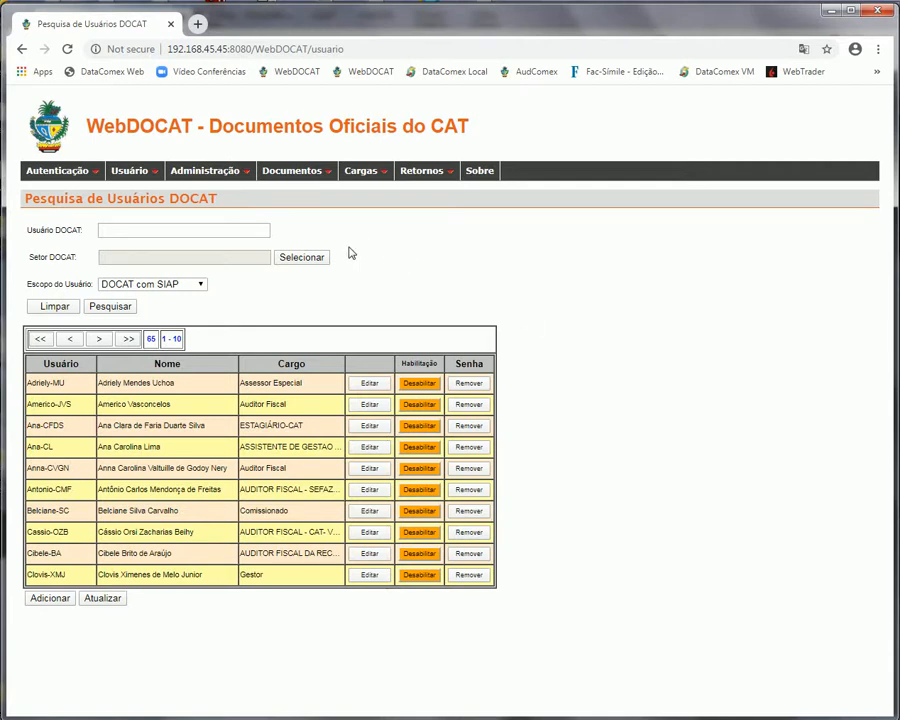
click(196, 286)
click(183, 310)
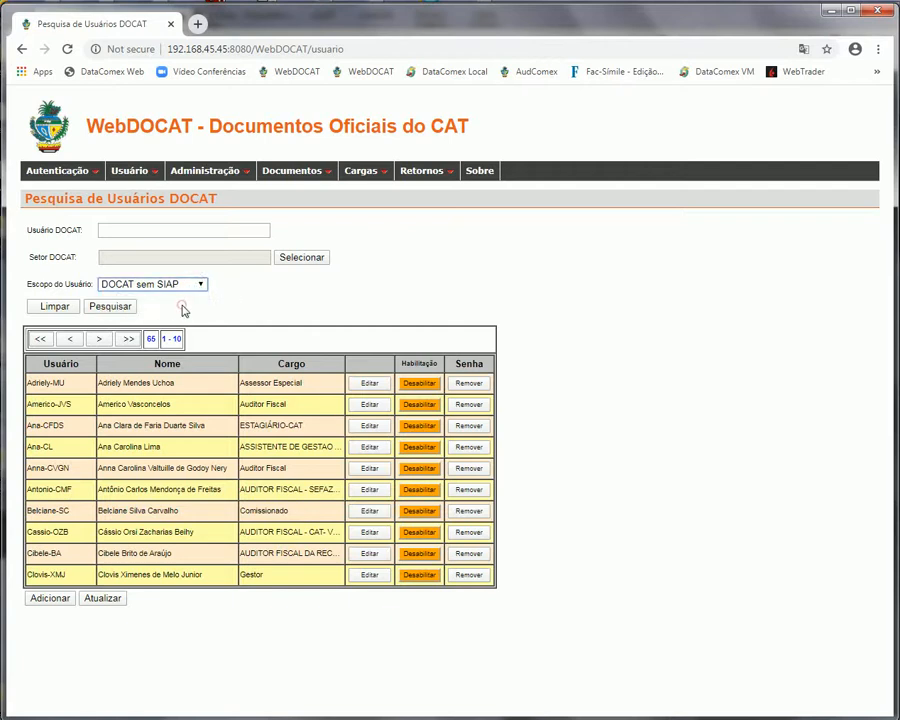
click(125, 309)
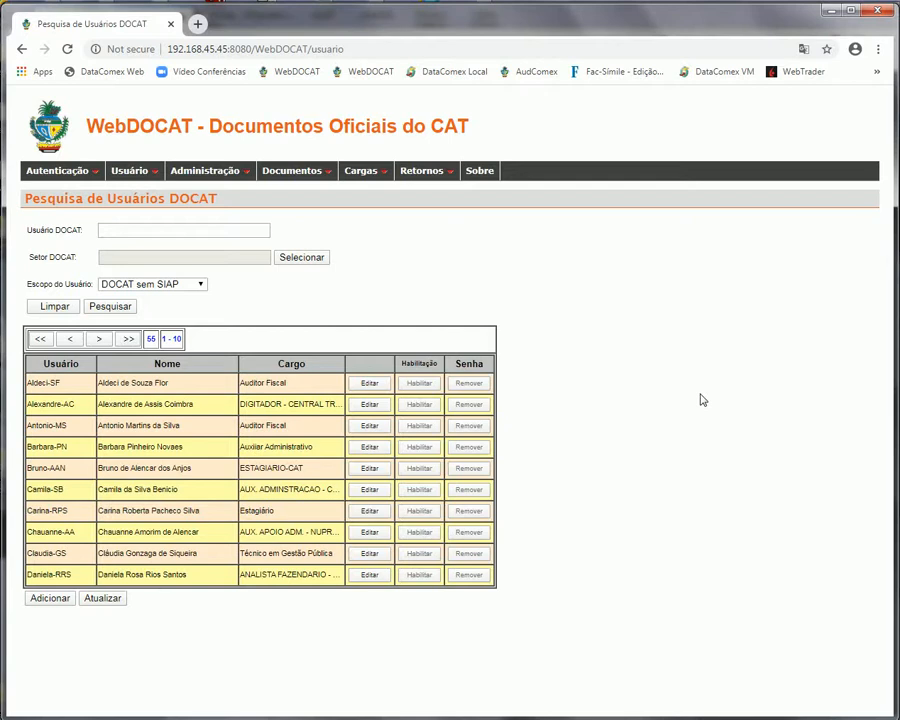
click(196, 287)
click(167, 296)
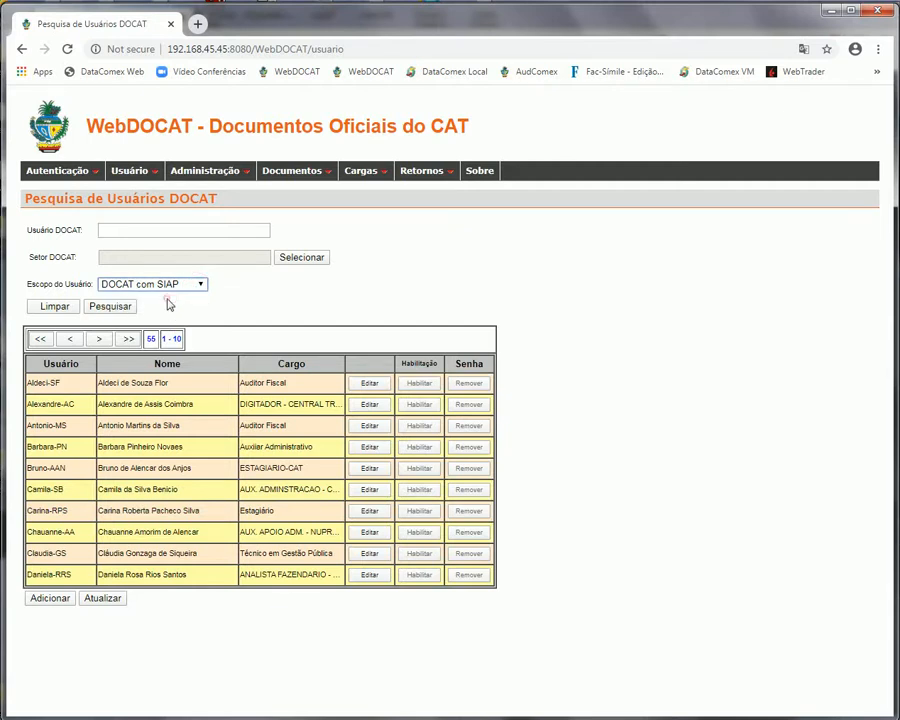
click(116, 306)
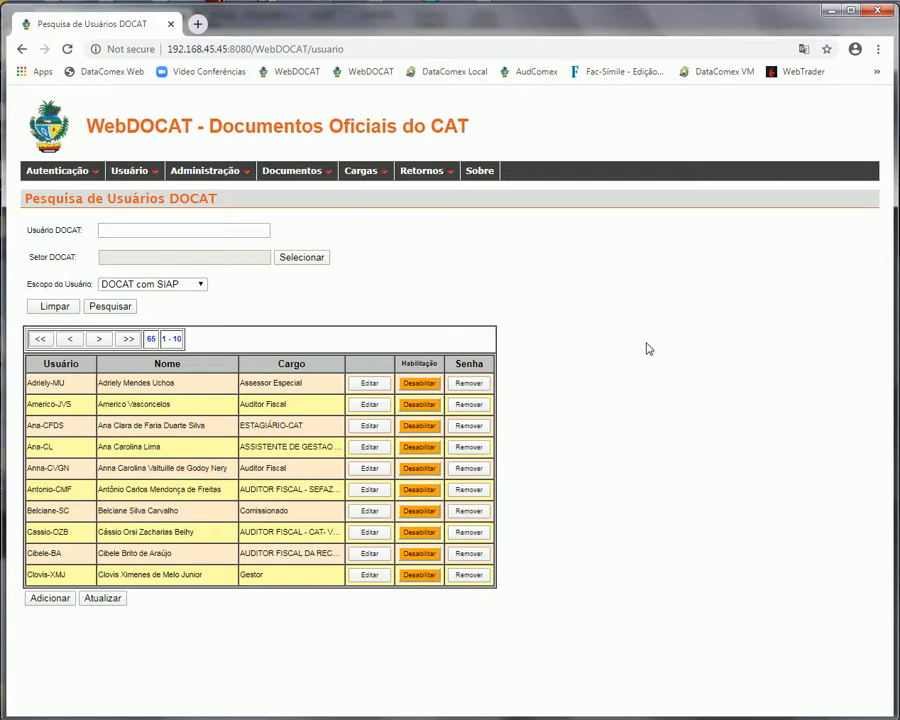
click(195, 286)
click(181, 311)
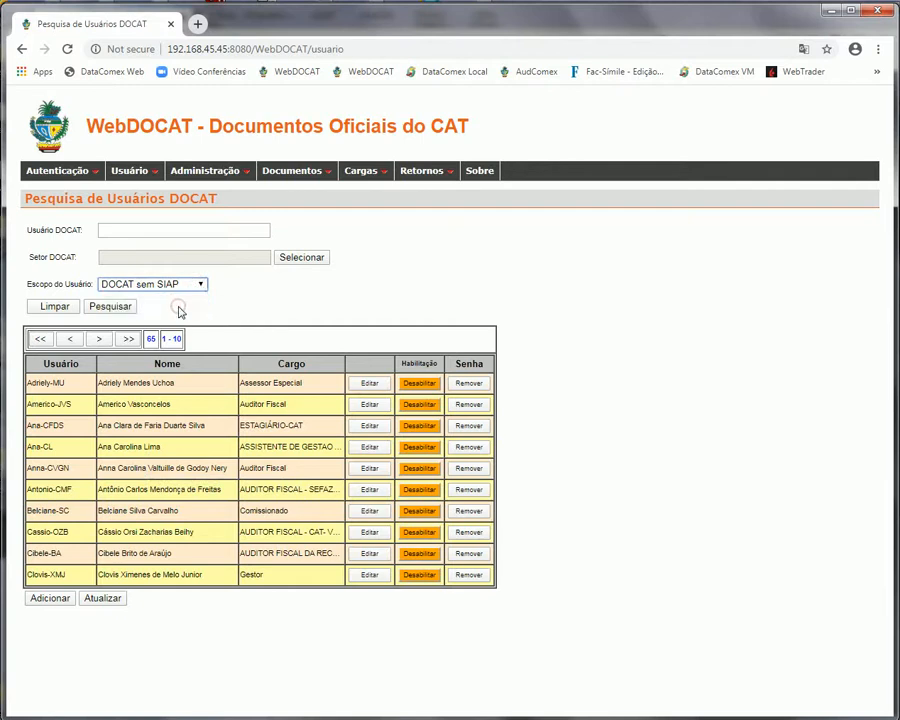
click(114, 308)
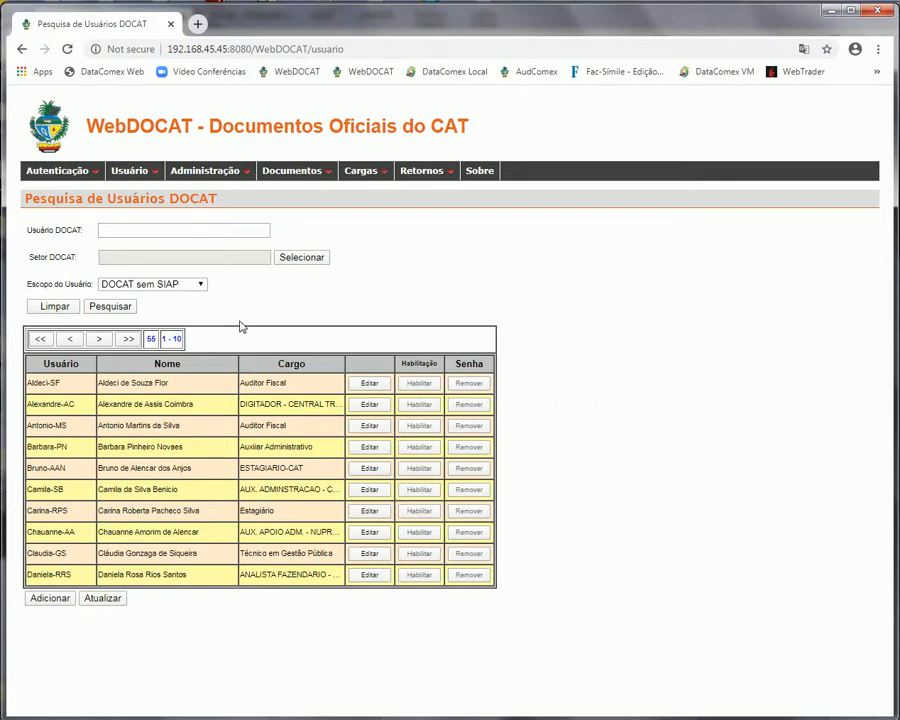
Look through the scope list and the Setor popup, closing both without changes
click(200, 287)
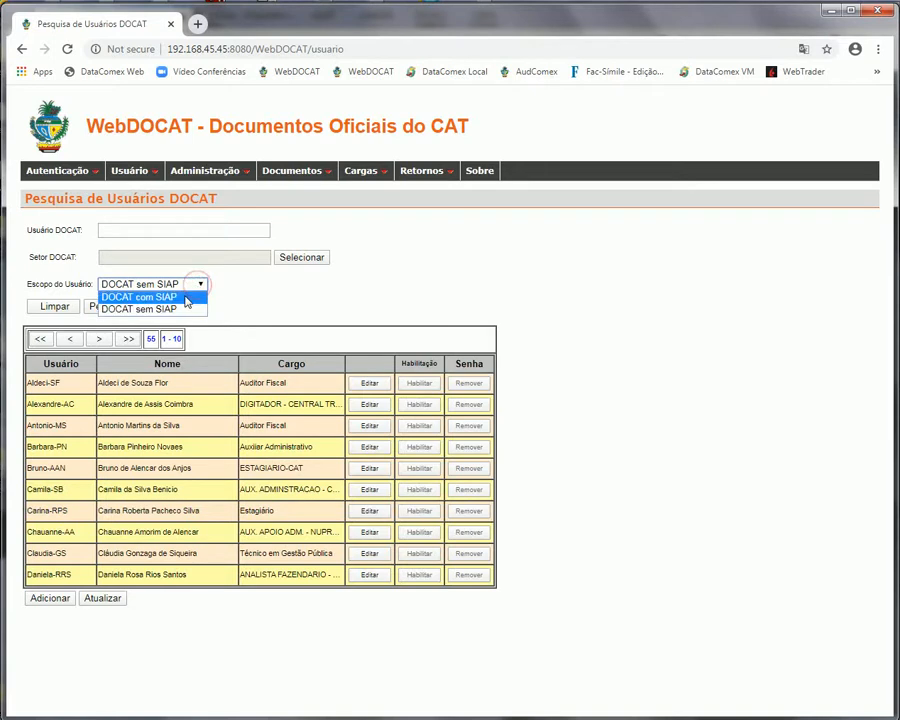
click(336, 306)
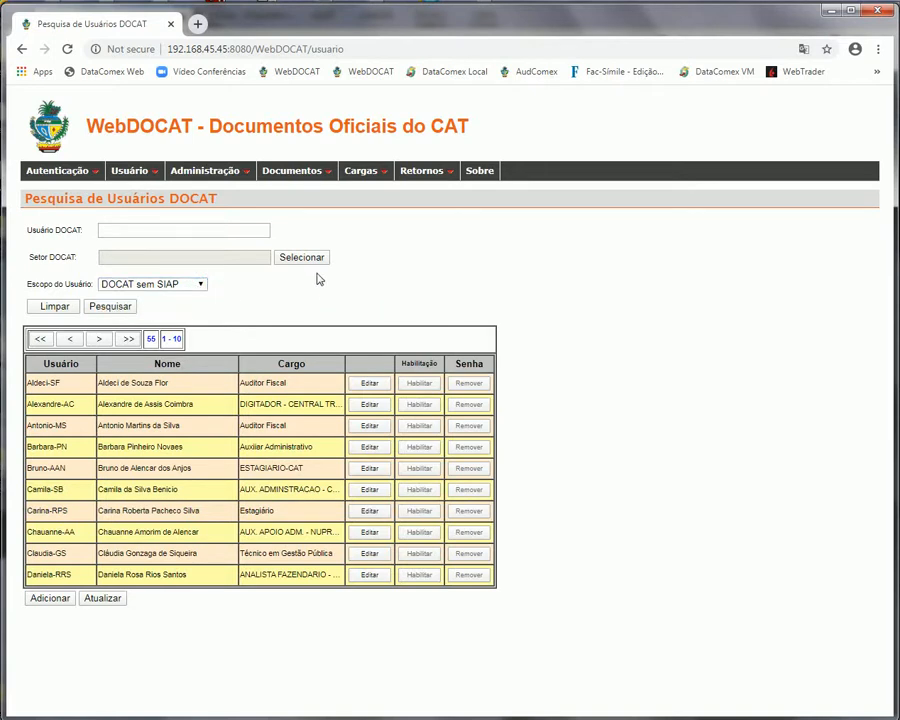
click(313, 258)
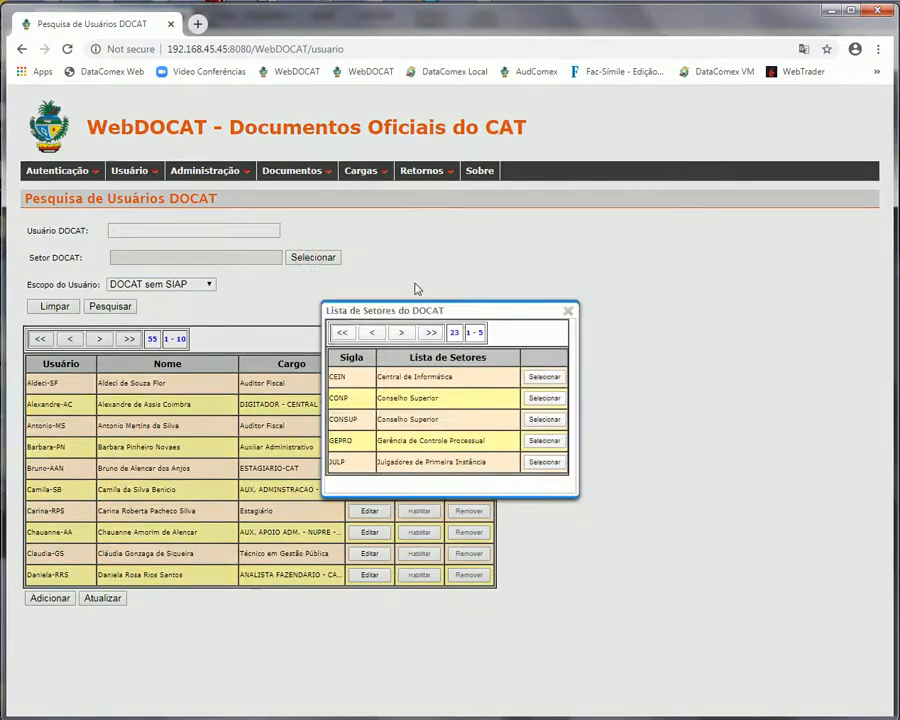
click(568, 312)
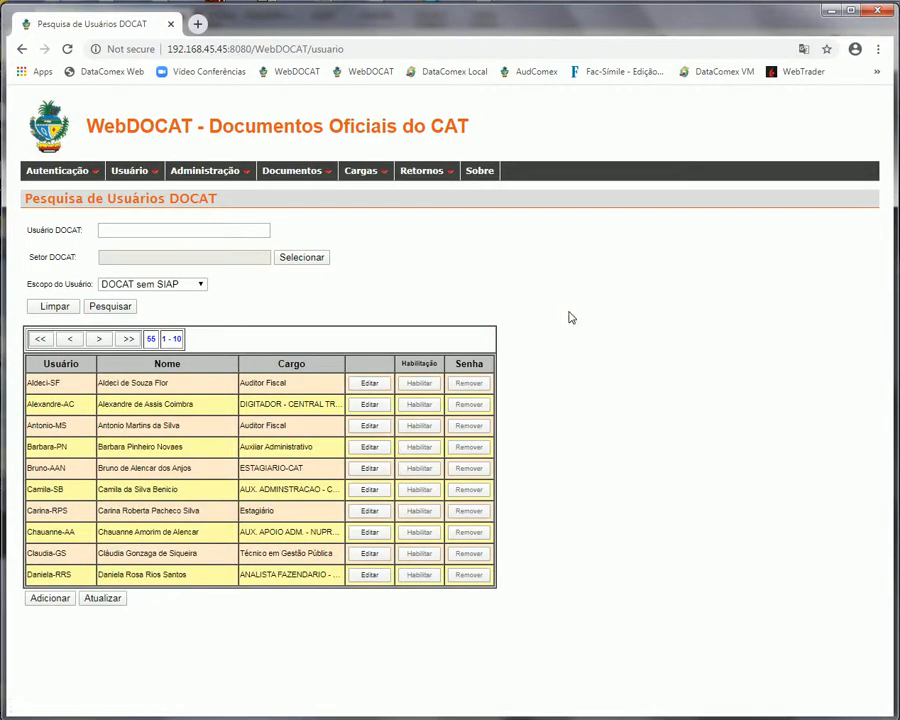
Set Escopo do Usuário to DOCAT com SIAP and run the search
click(195, 285)
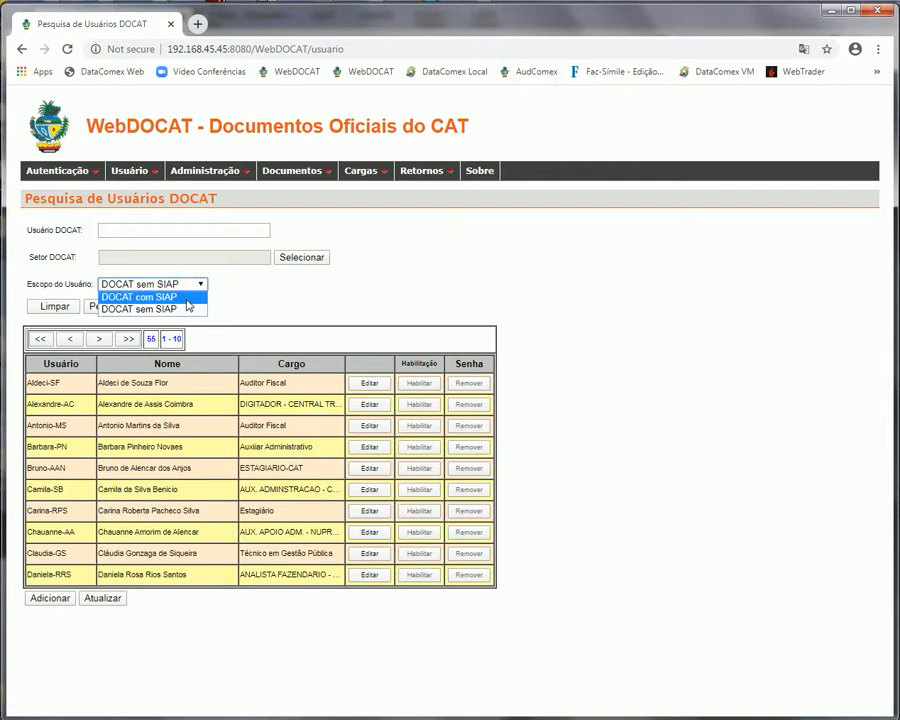
click(185, 298)
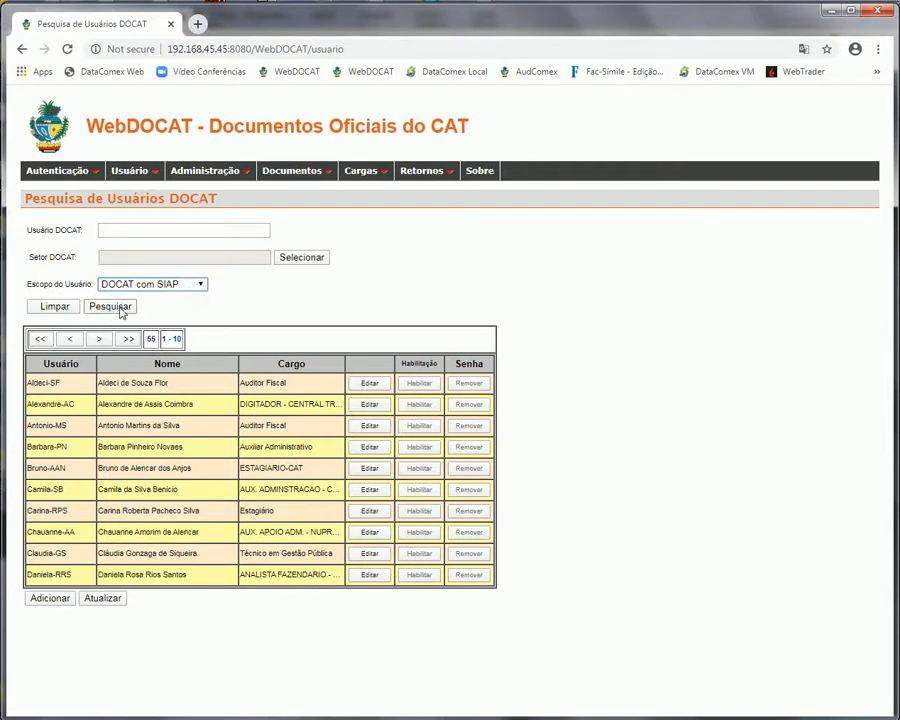
click(118, 309)
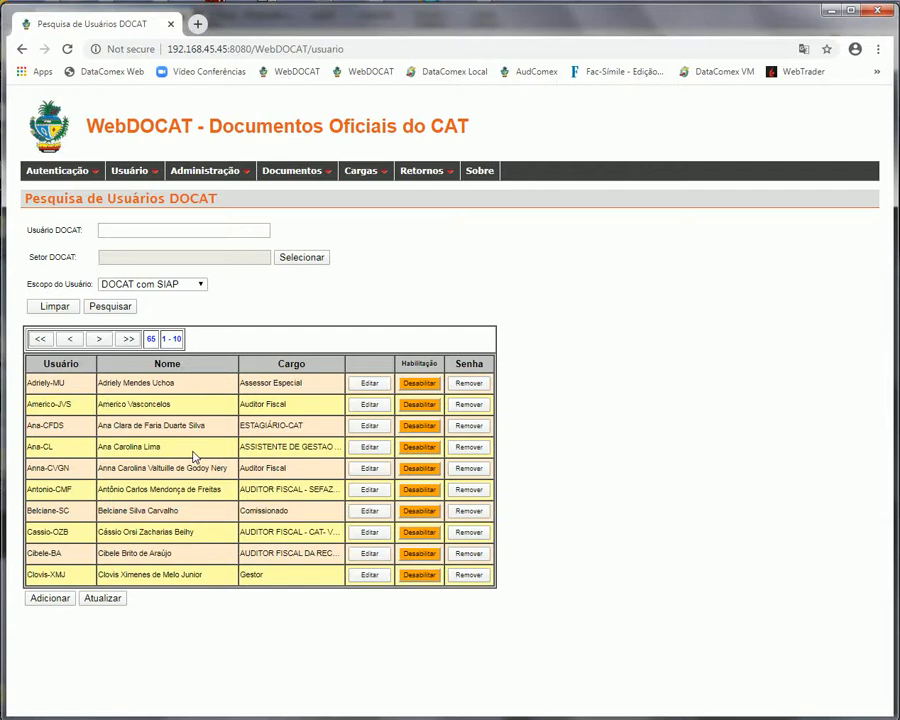
Remove the fourth listed user's password, then sign out and return to the sign-in page
click(476, 452)
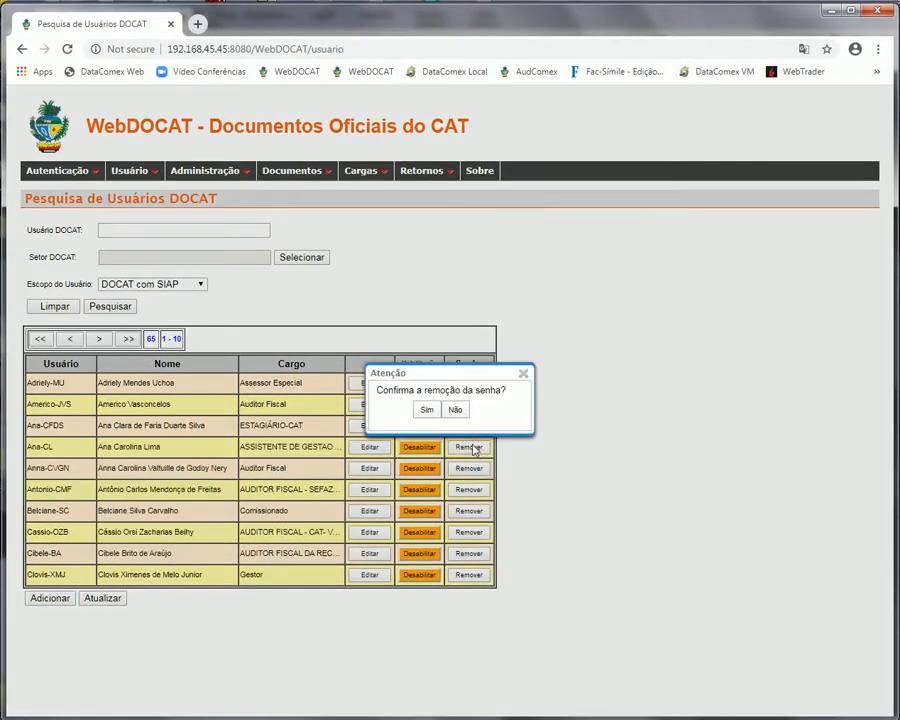
click(432, 411)
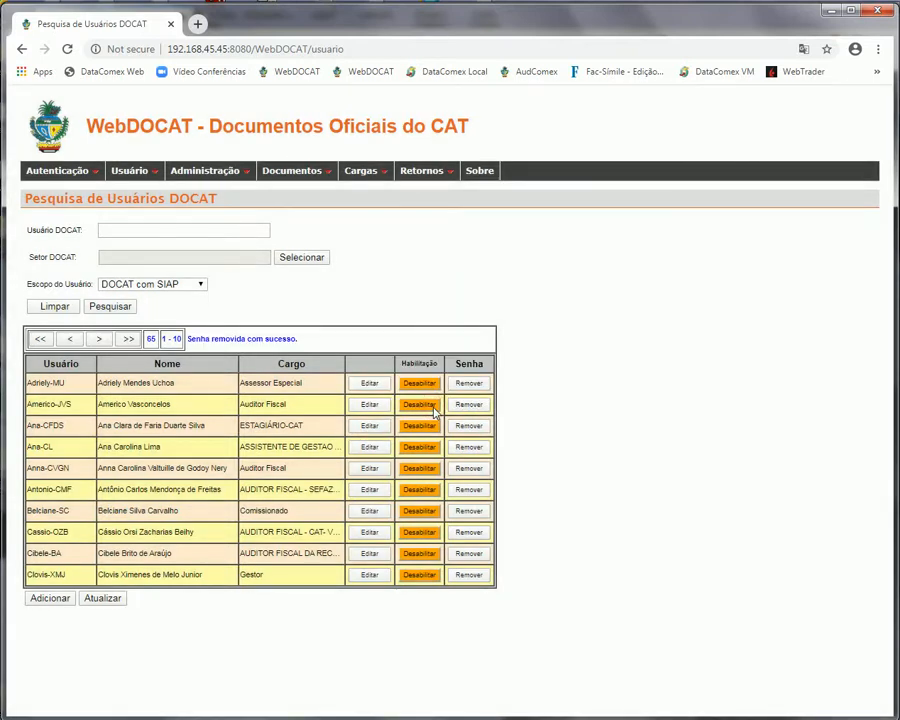
mouse_move(30, 172)
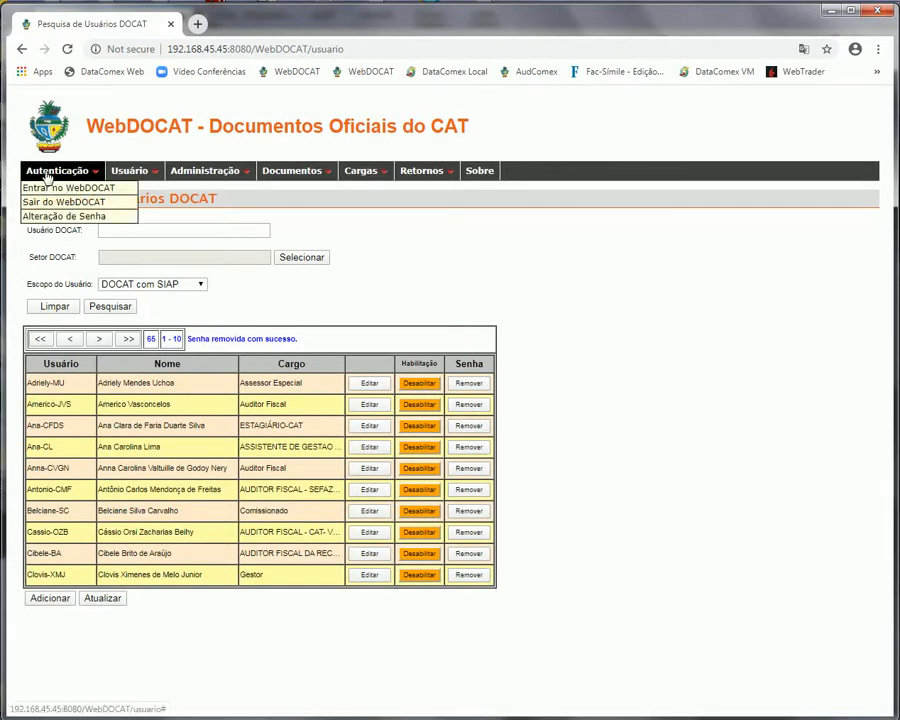
click(47, 204)
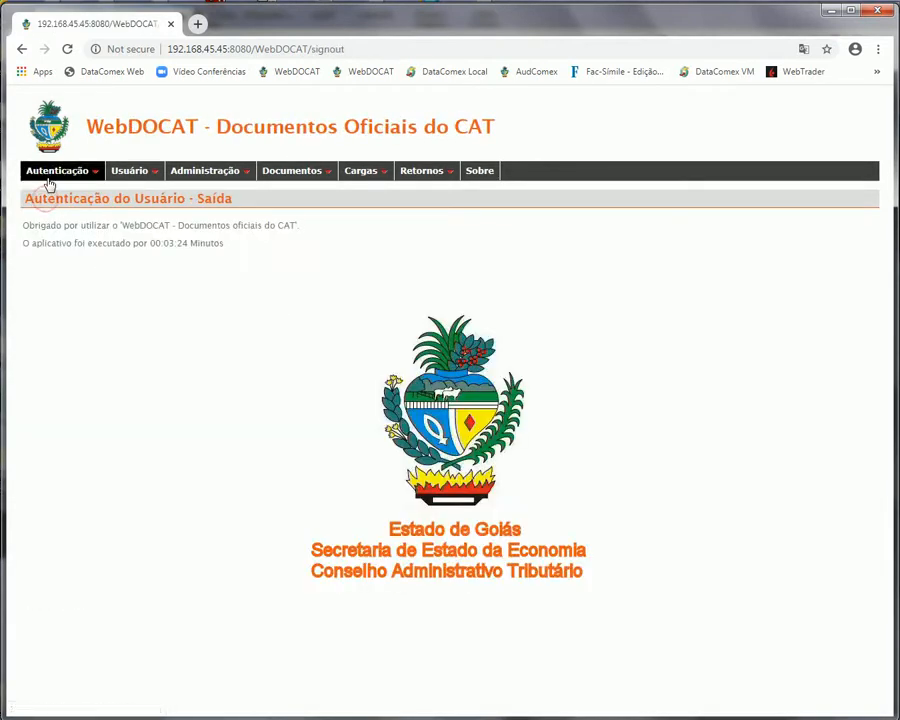
click(38, 188)
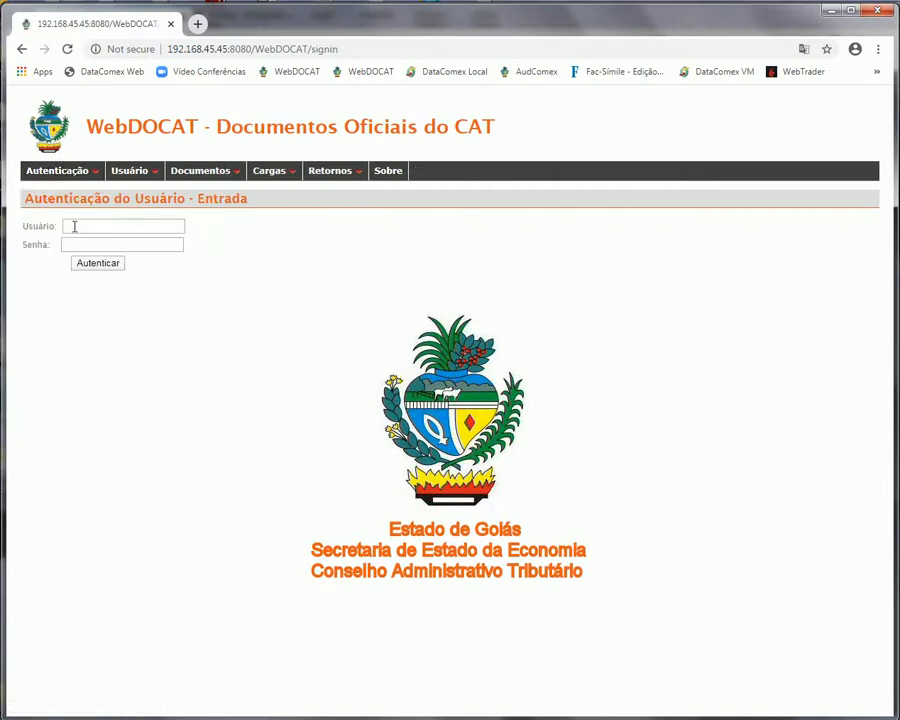
Sign in with the saved login and password of the user whose password was removed
click(74, 225)
text(ana)
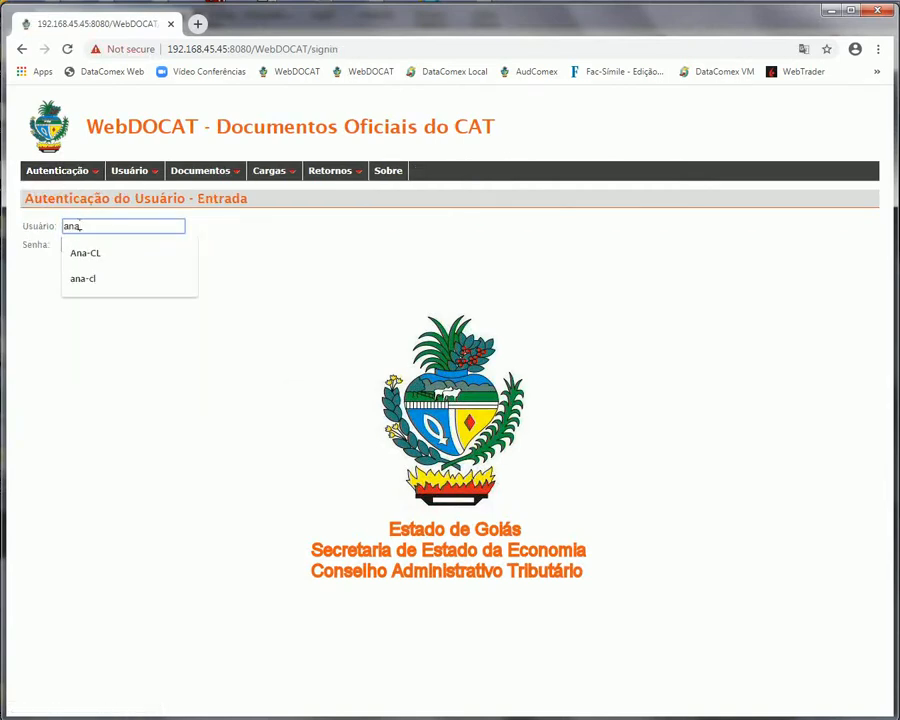
text(-CL)
click(94, 253)
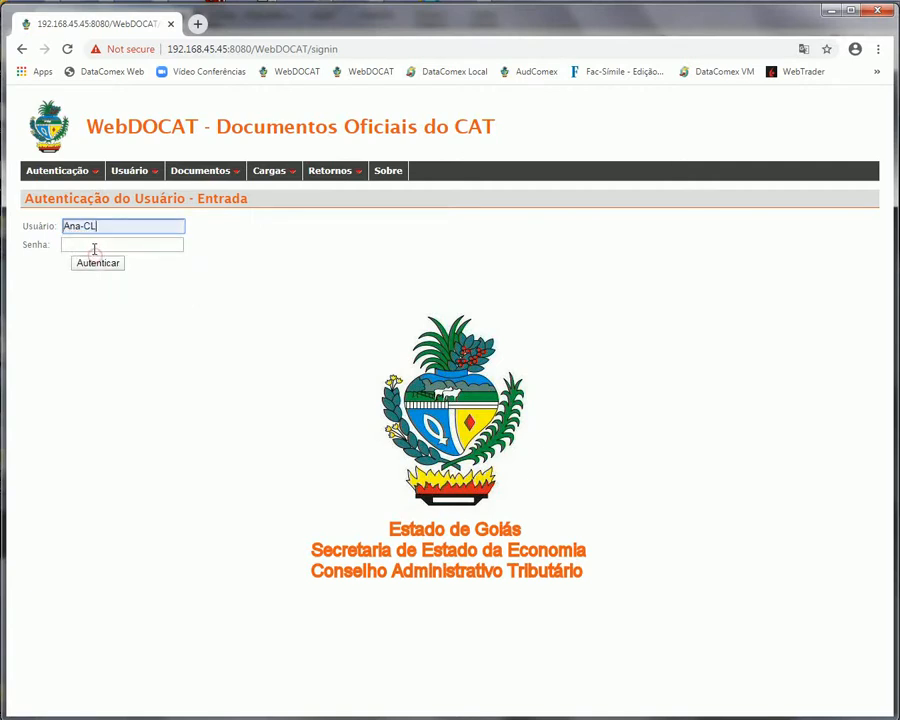
click(93, 244)
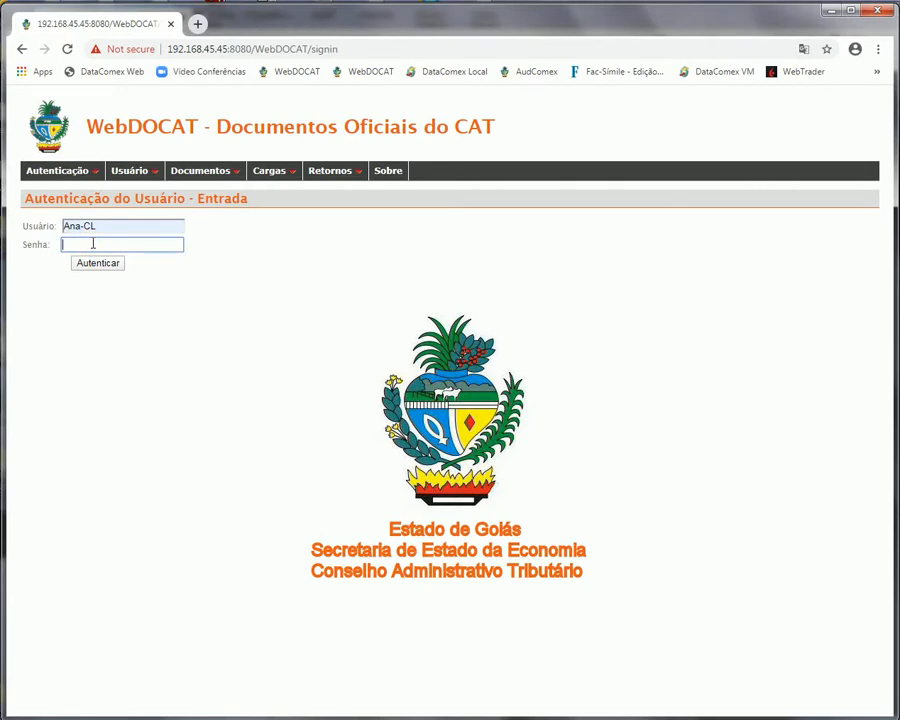
text(••••••)
click(92, 264)
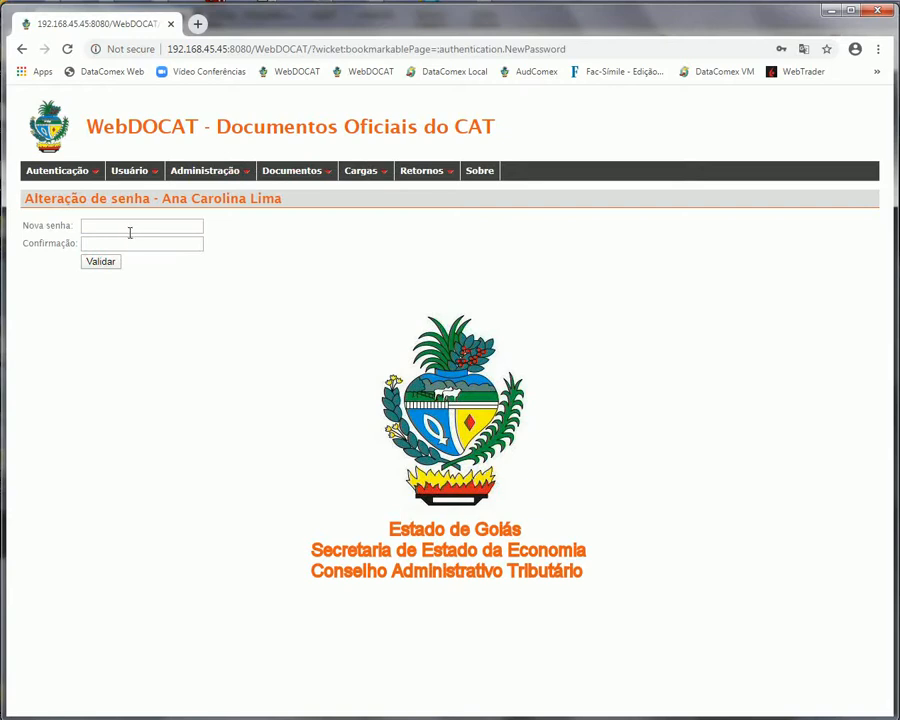
Enter and confirm a new password for this user and save it
click(130, 228)
text(••••••••)
click(123, 241)
text(••••••••)
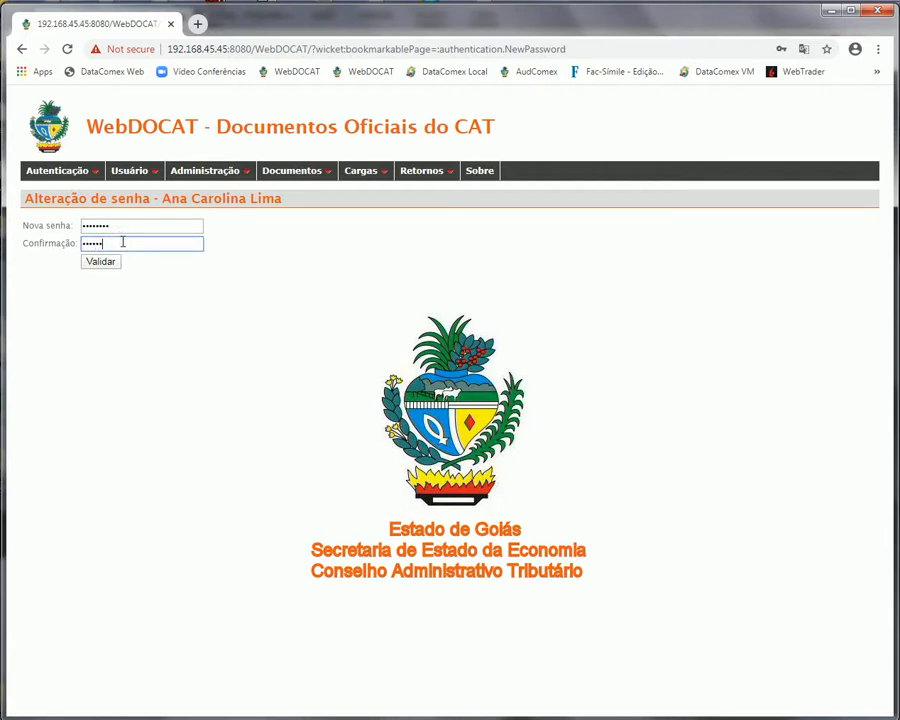
click(114, 262)
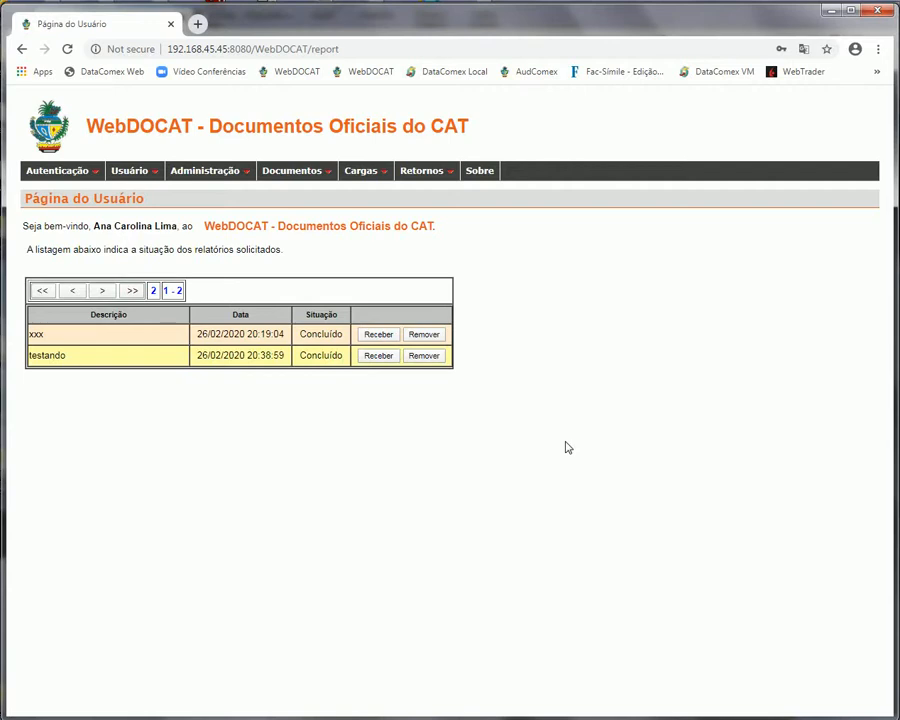
Sign out of WebDOCAT and switch to the SIAP login window
mouse_move(36, 175)
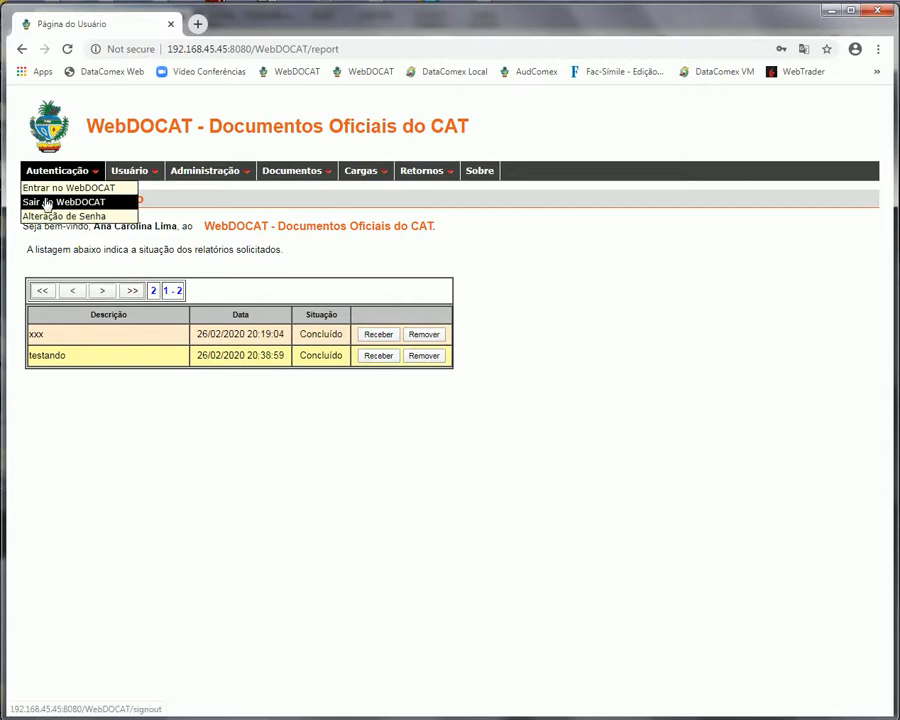
click(46, 203)
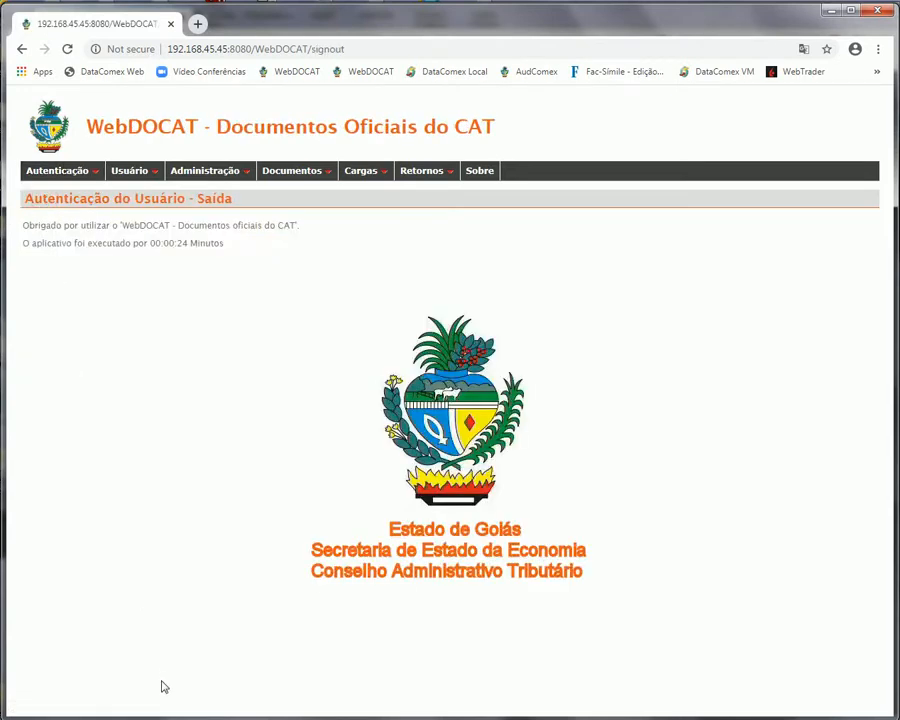
key(alt+Tab)
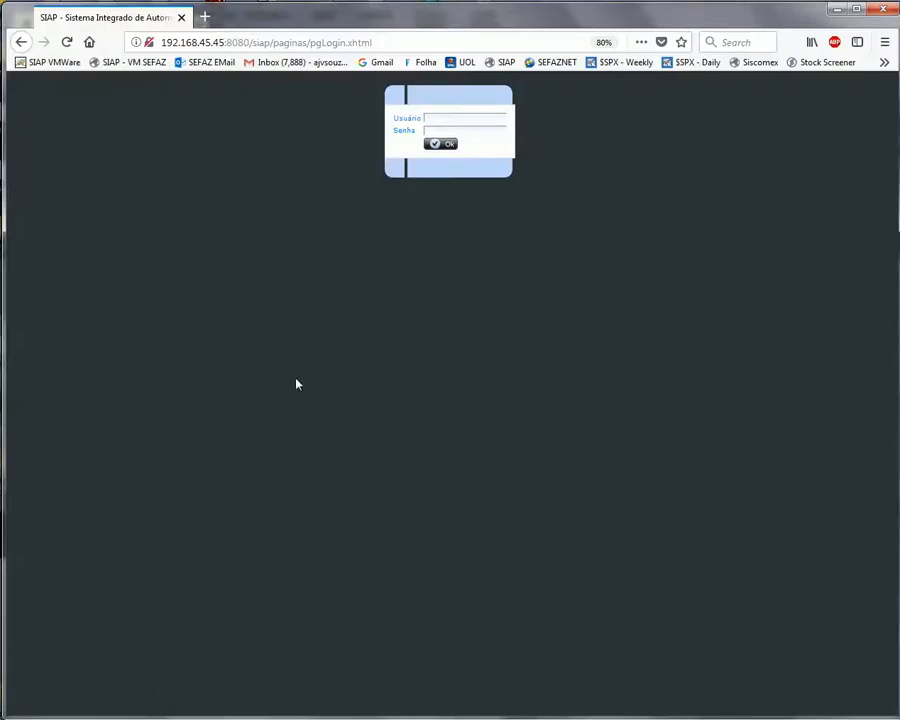
click(438, 118)
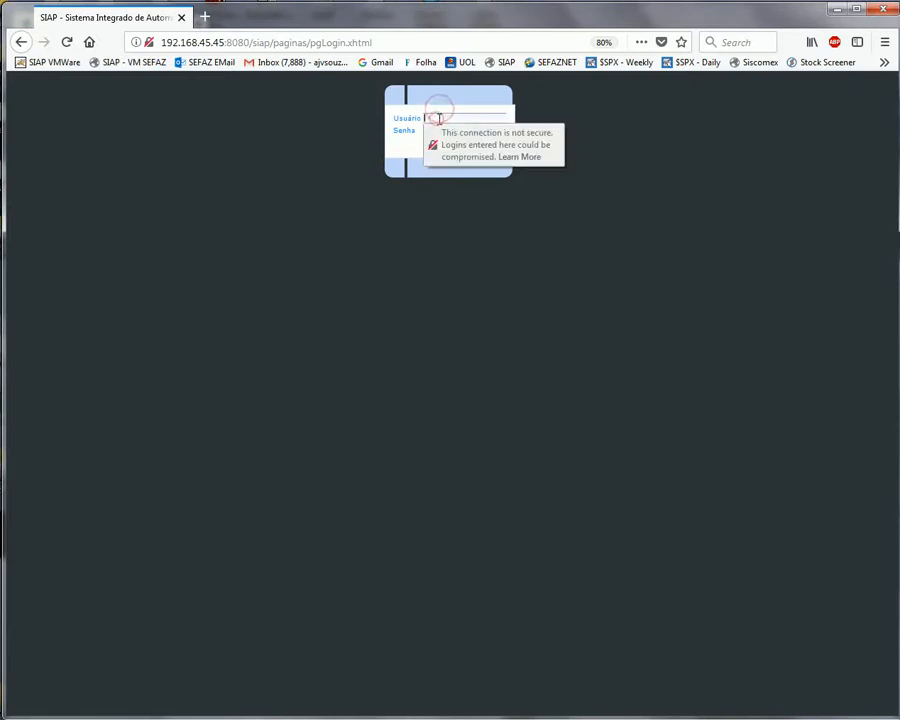
text(ana-cl)
click(412, 145)
click(435, 131)
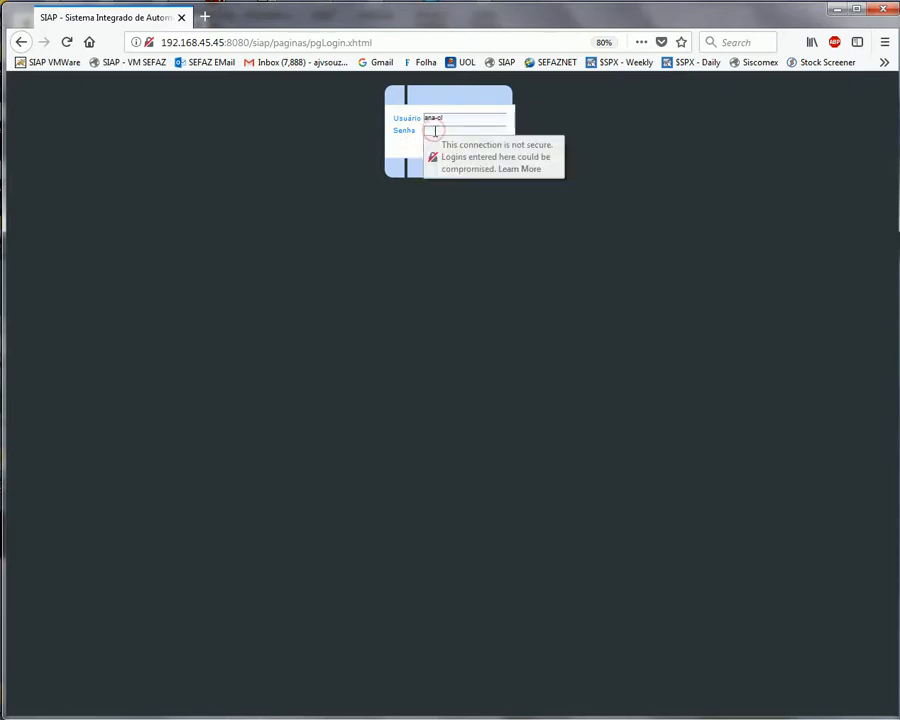
text(•••••)
click(398, 149)
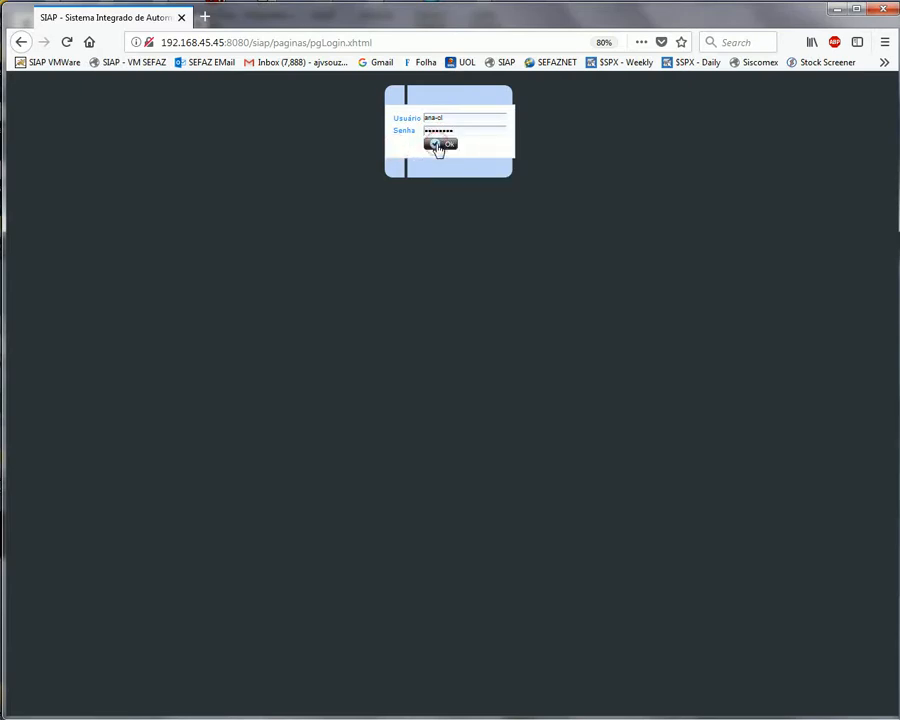
click(438, 148)
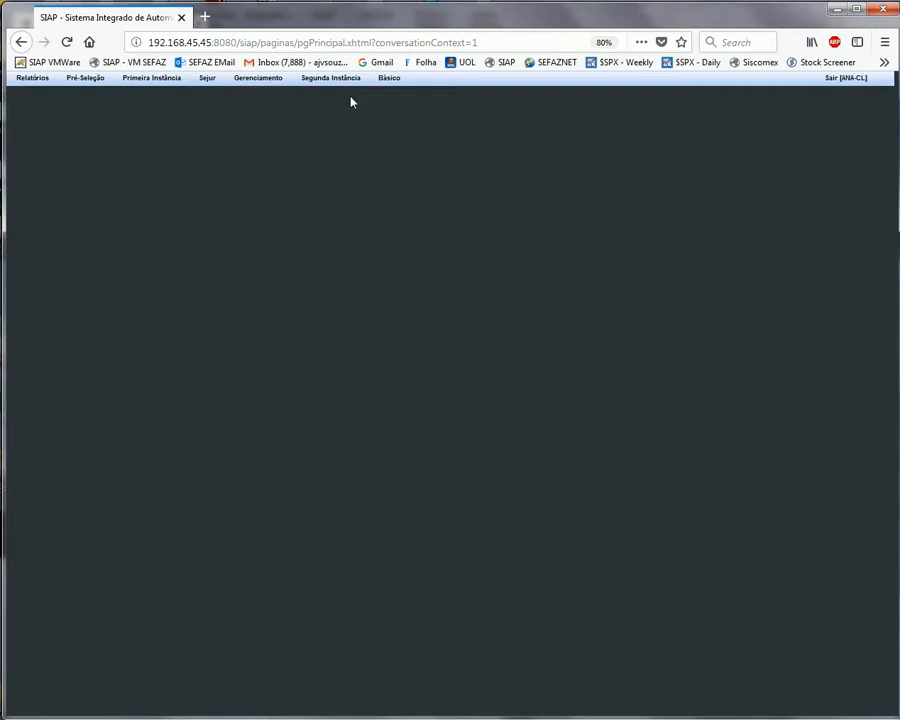
click(849, 82)
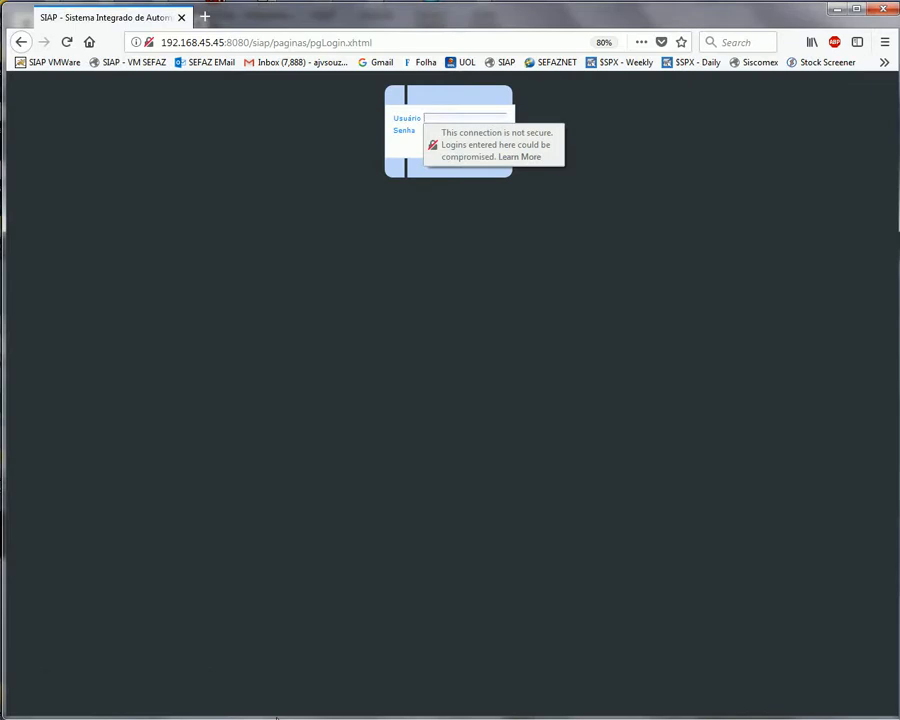
Sign in with a saved account, open Controle de Usuários and disable the fourth listed user
click(126, 705)
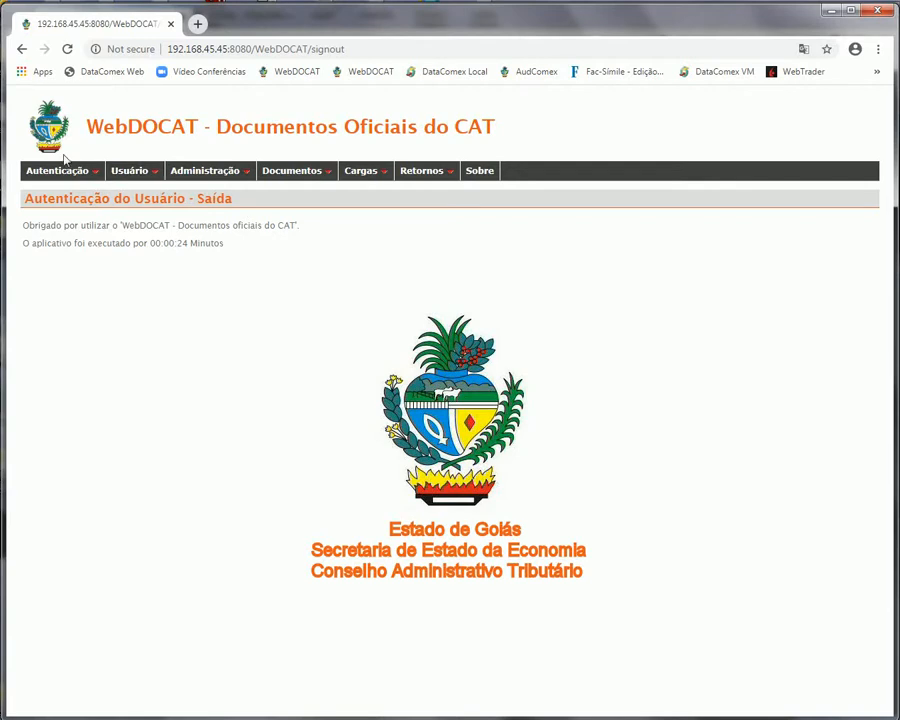
mouse_move(62, 172)
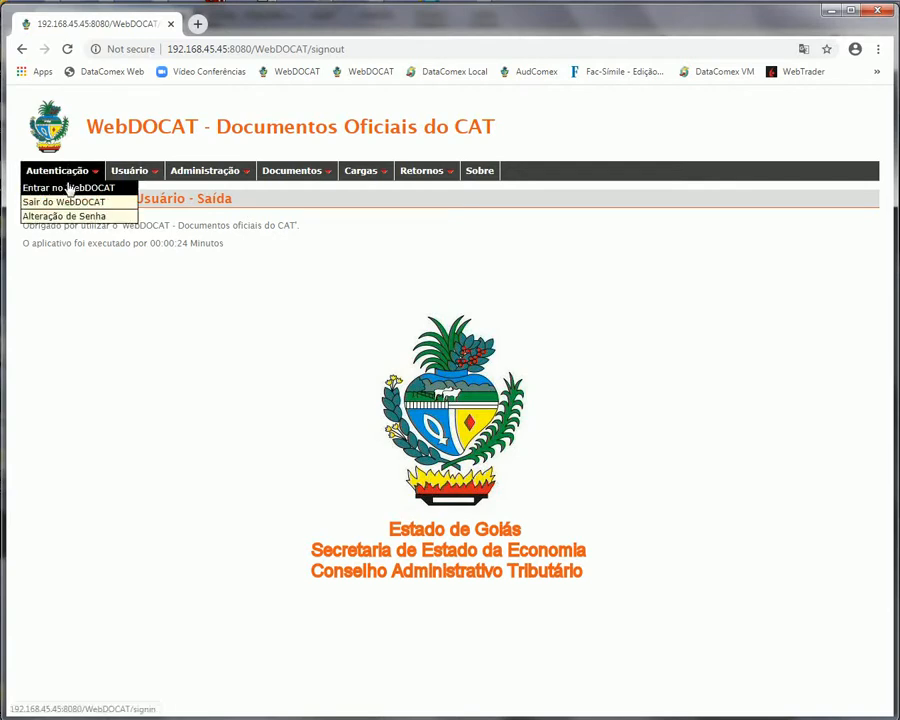
click(68, 187)
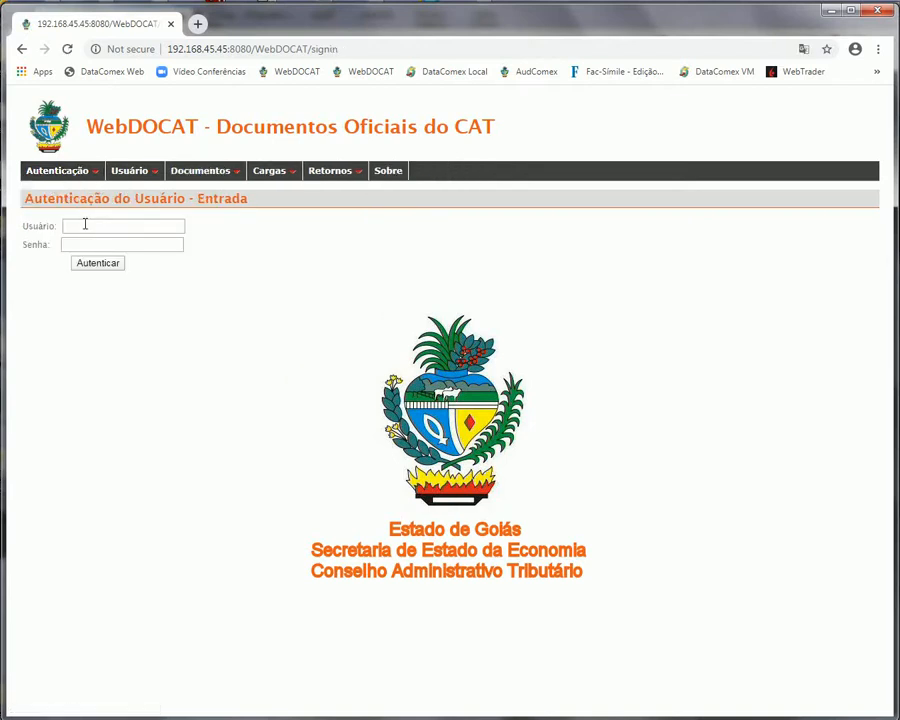
click(84, 224)
click(94, 255)
click(90, 244)
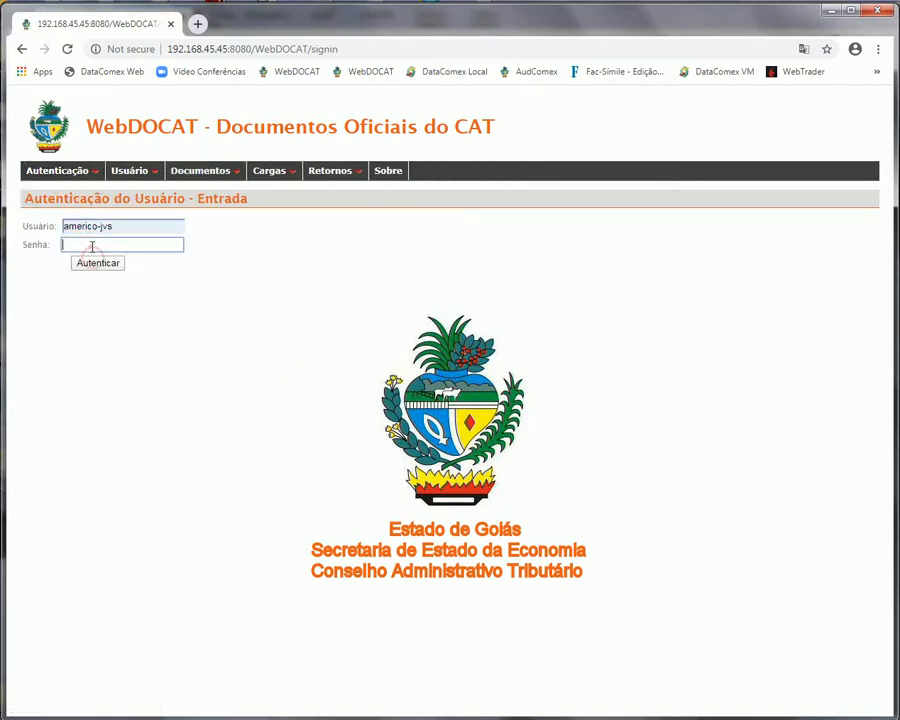
text(••••••)
click(97, 264)
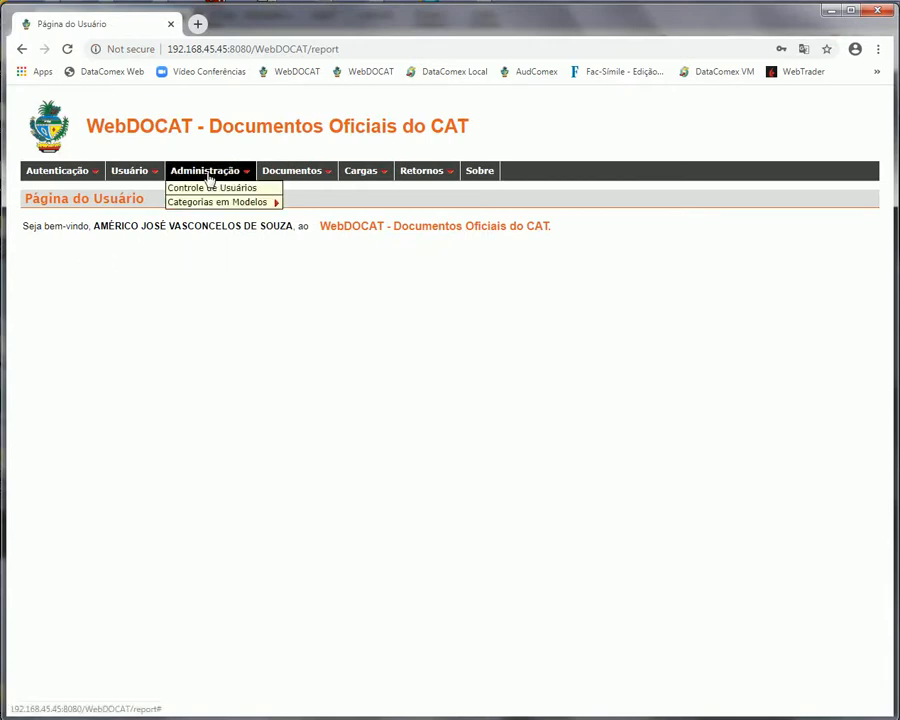
click(213, 189)
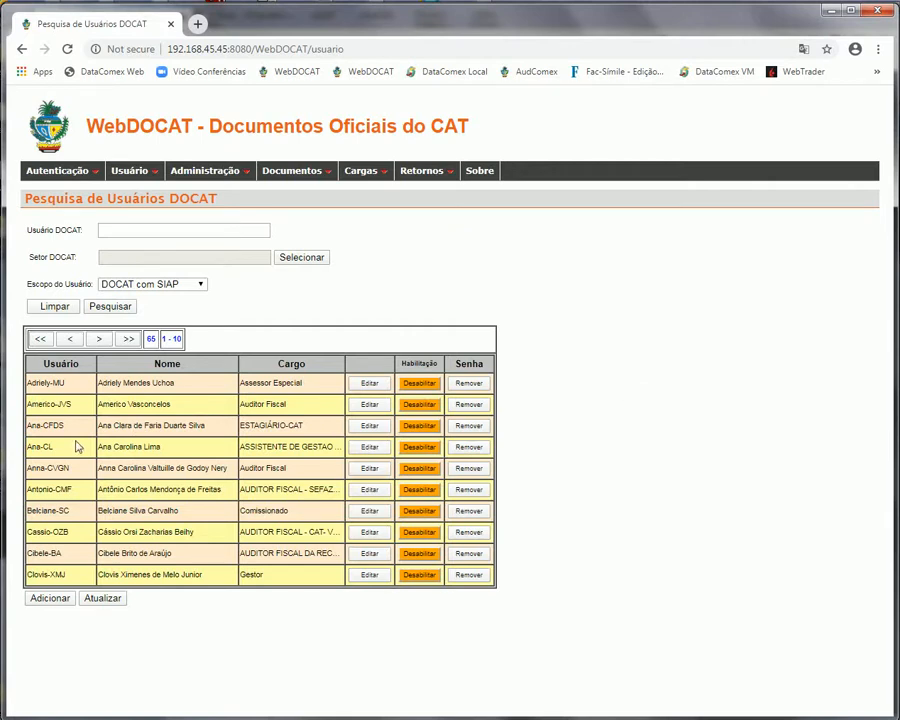
click(415, 451)
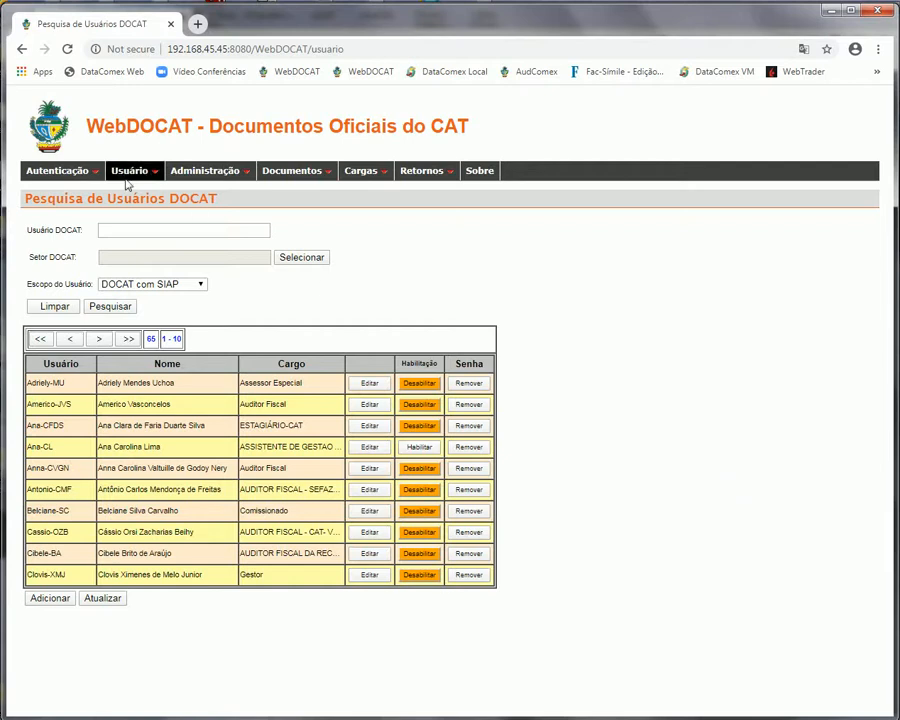
Sign out and attempt to sign in with the disabled account, which is refused
mouse_move(74, 172)
click(63, 204)
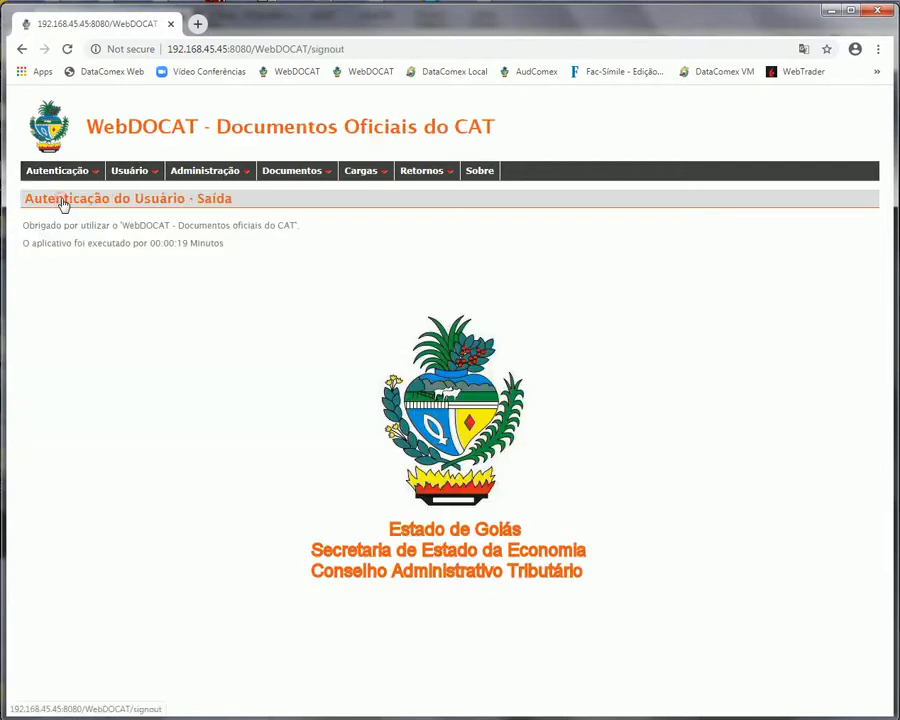
click(60, 190)
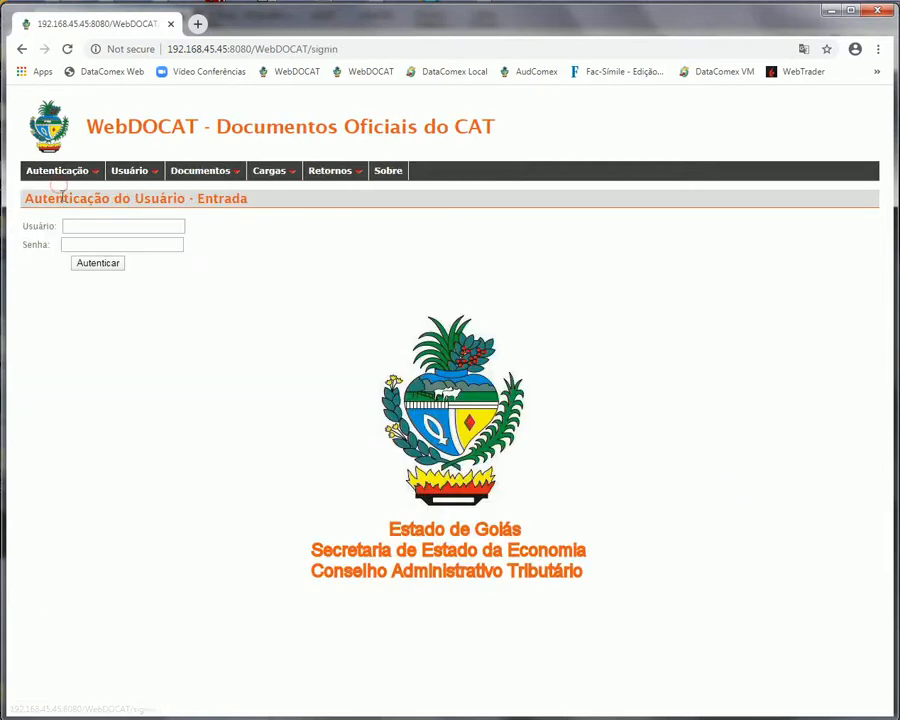
click(72, 222)
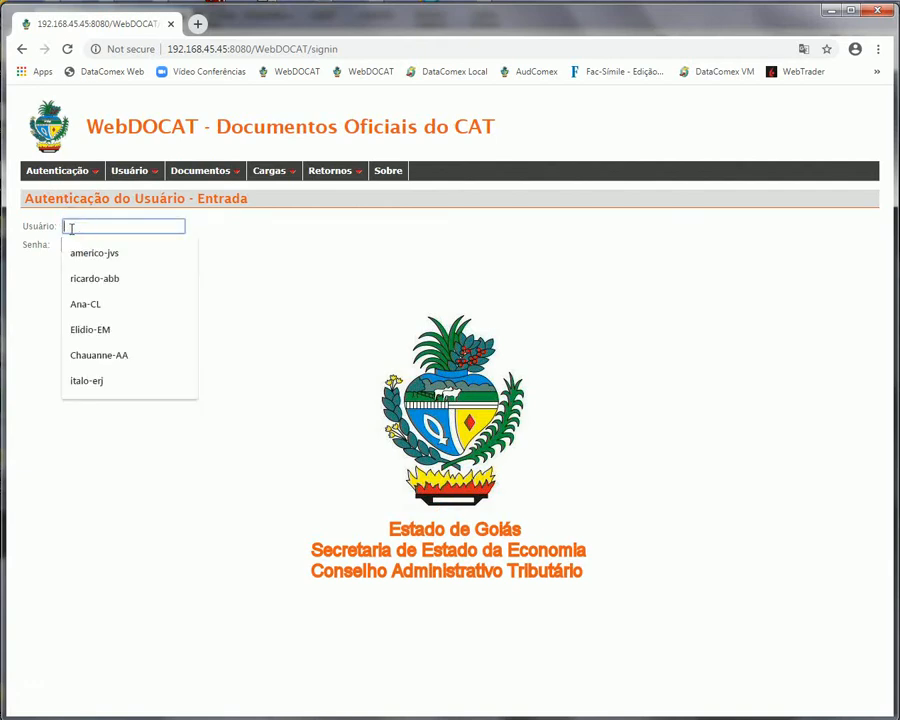
click(115, 306)
click(89, 245)
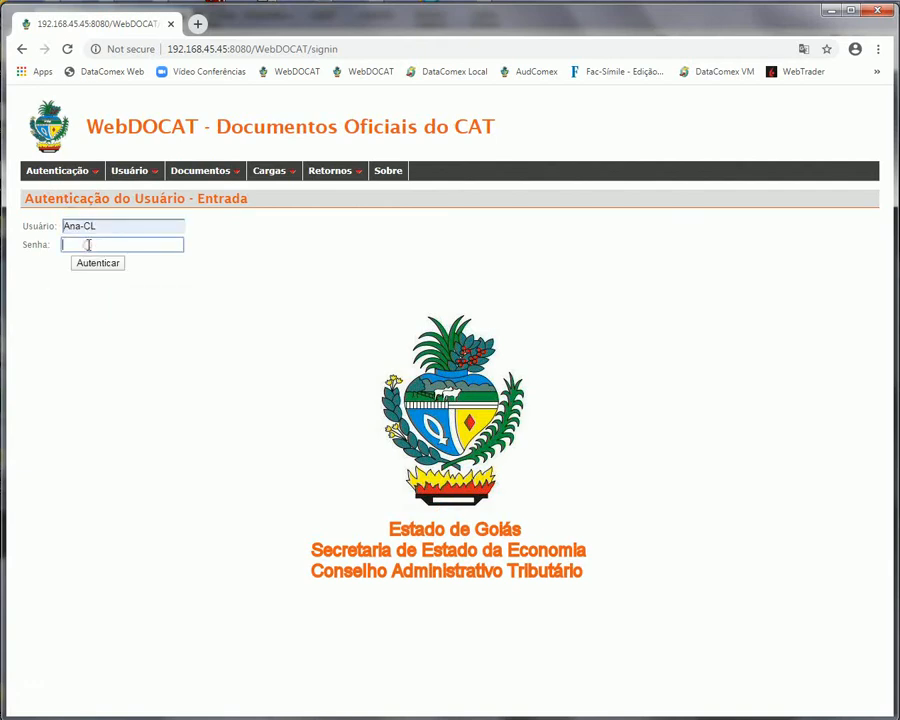
text(••••••)
click(93, 266)
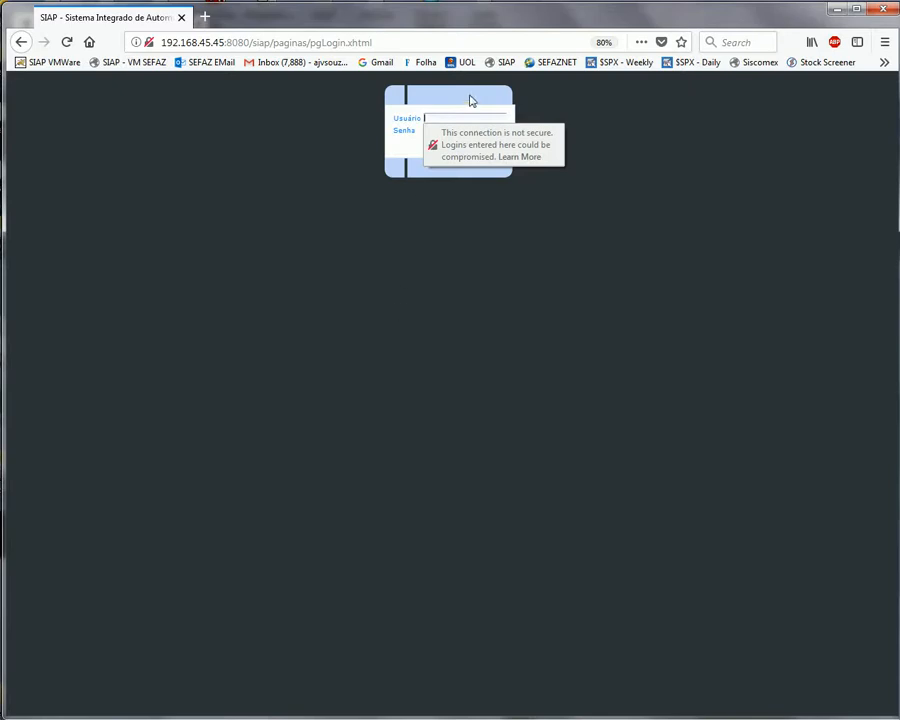
click(448, 118)
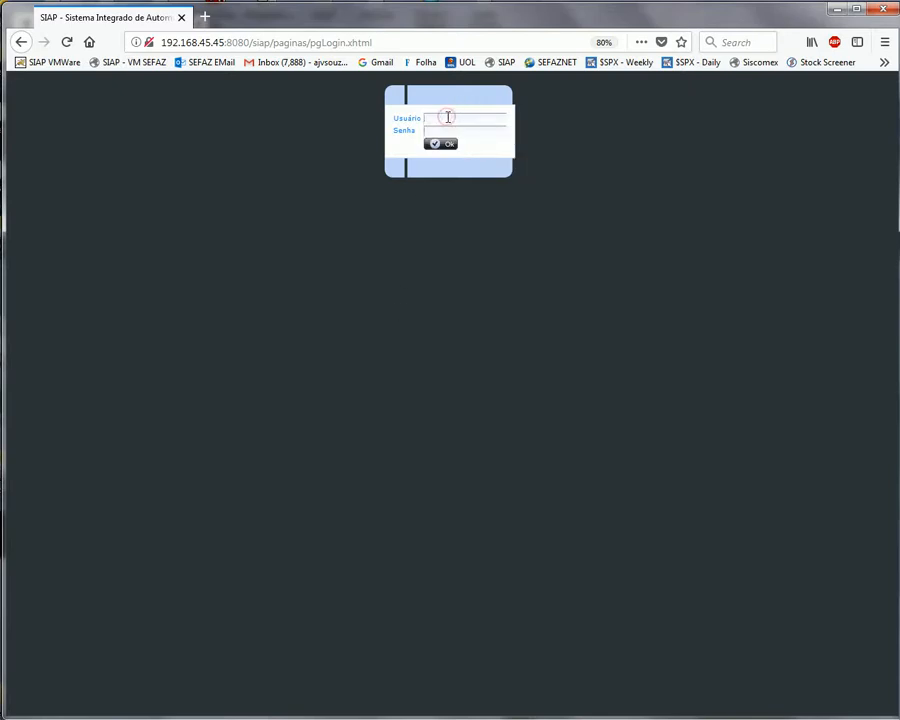
text(ana-c)
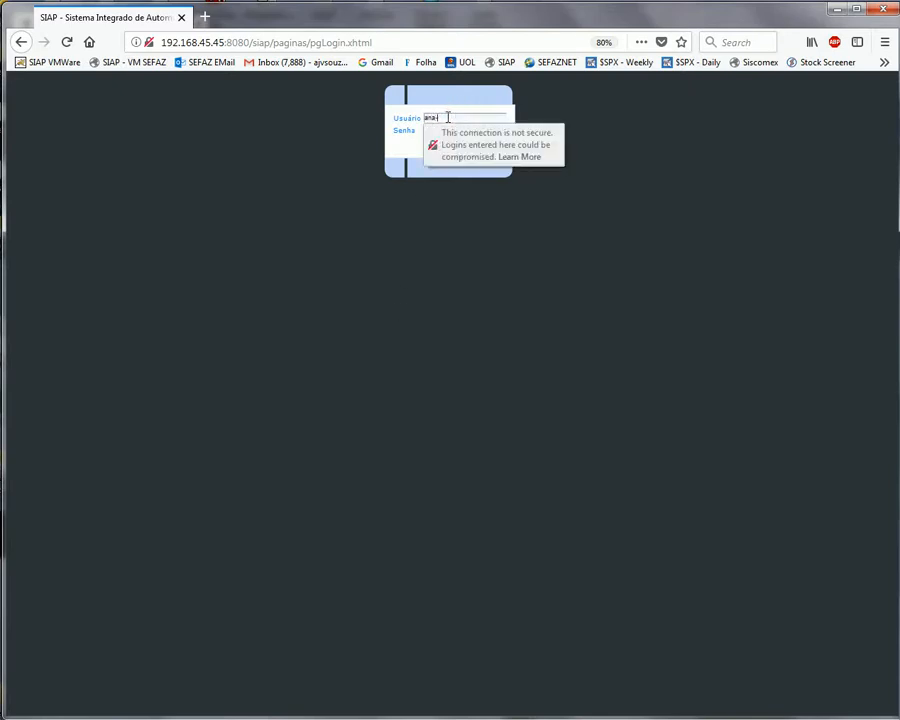
click(404, 144)
click(440, 129)
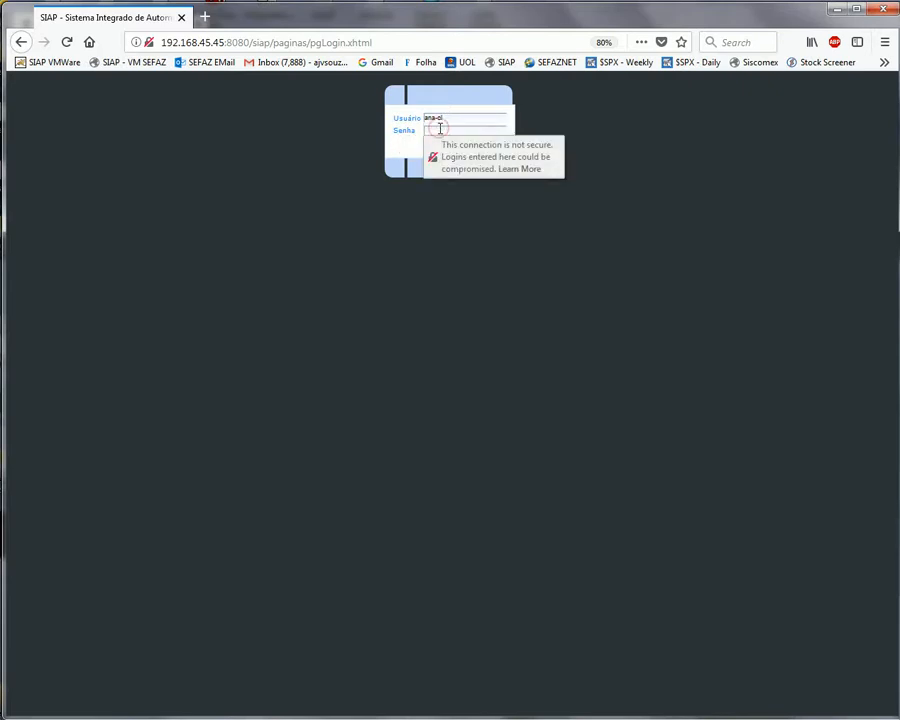
text(••••)
key(Return)
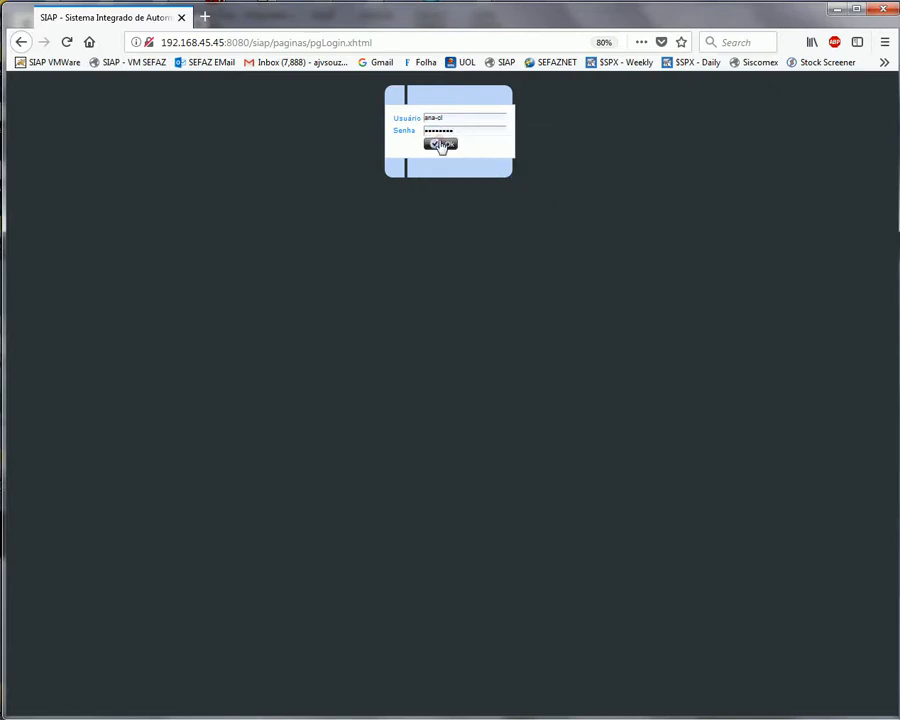
click(441, 146)
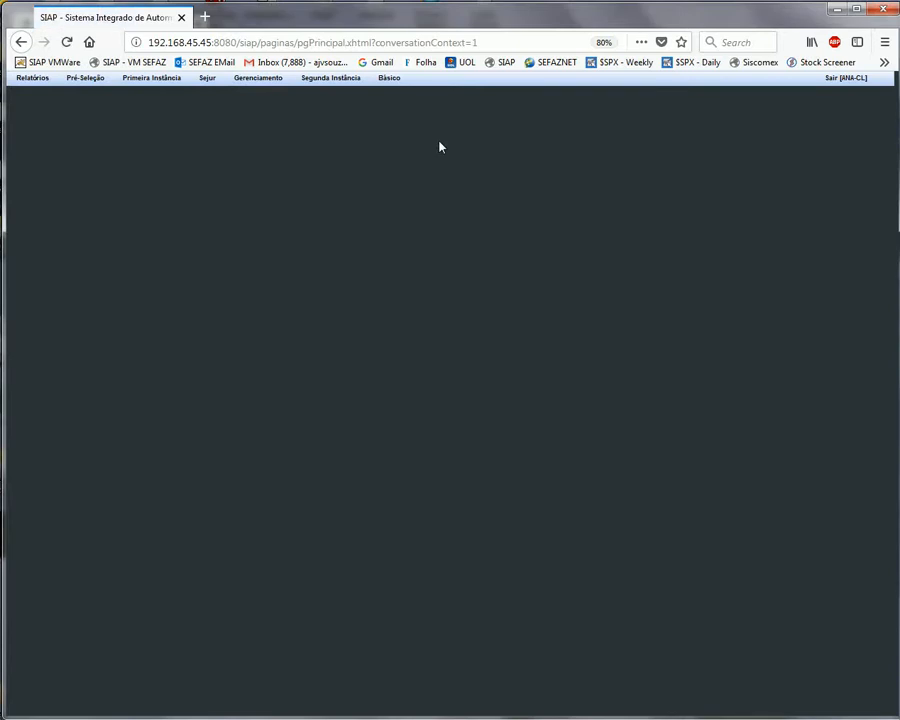
click(843, 80)
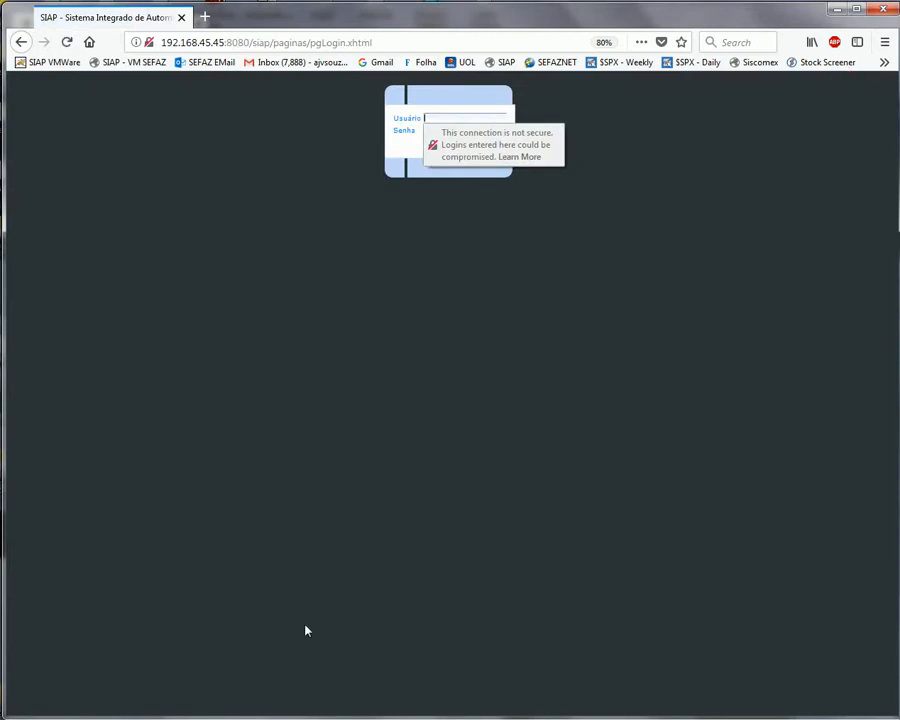
Return to WebDOCAT, sign out and bring up the sign-in page
key(alt+Tab)
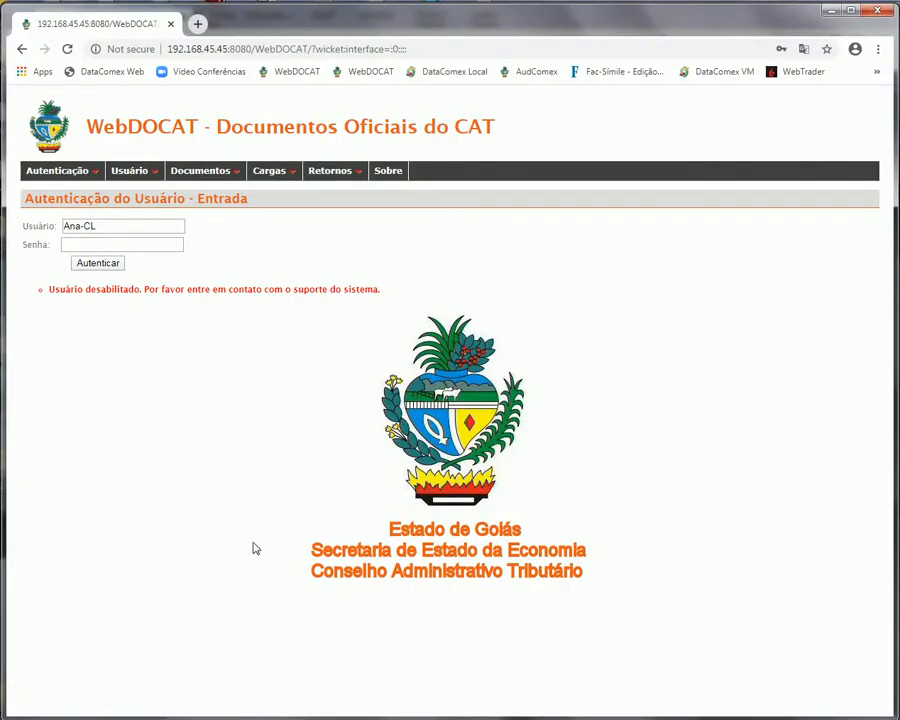
mouse_move(72, 172)
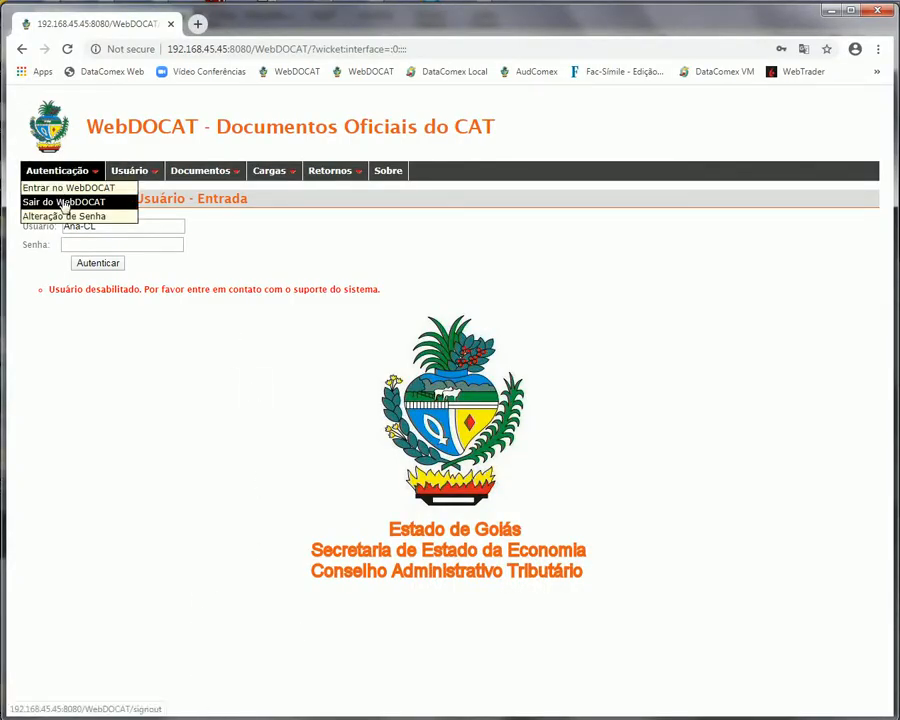
click(64, 203)
click(60, 187)
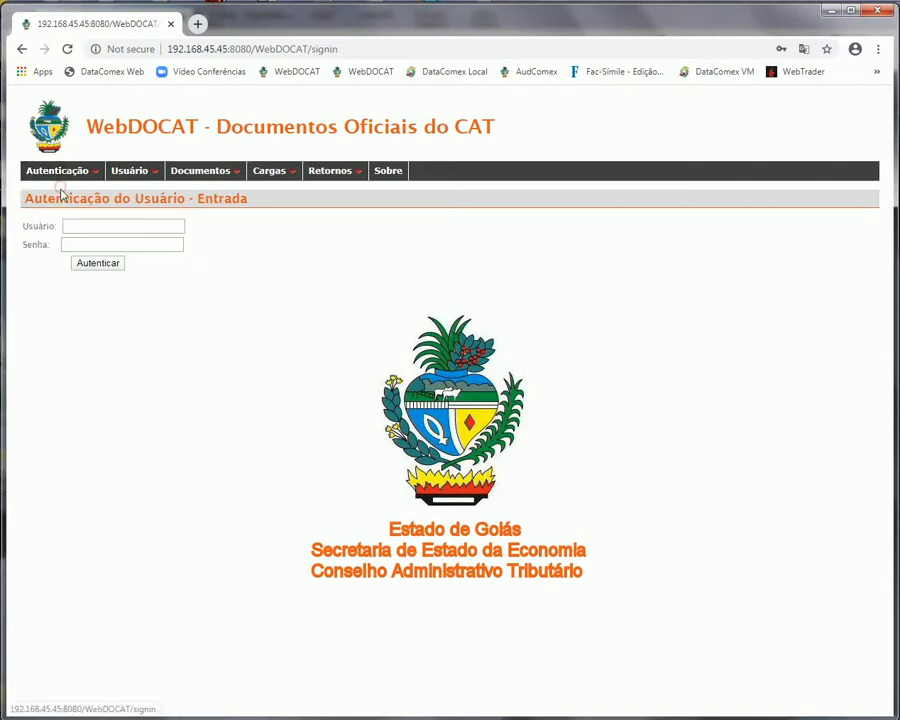
Sign in with the saved username and its password
click(90, 228)
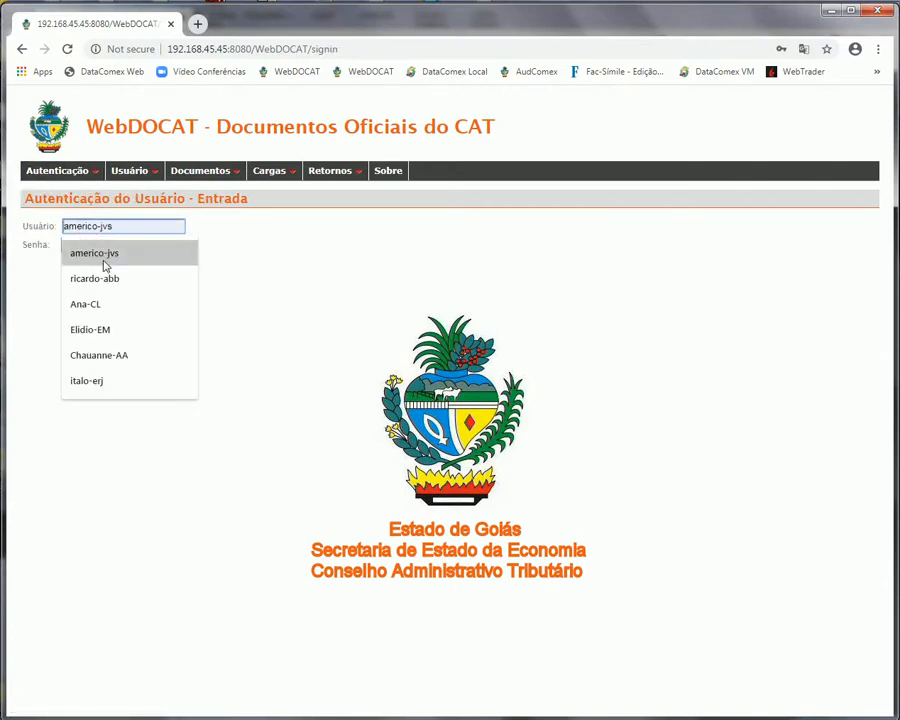
click(104, 262)
click(101, 245)
text(•••)
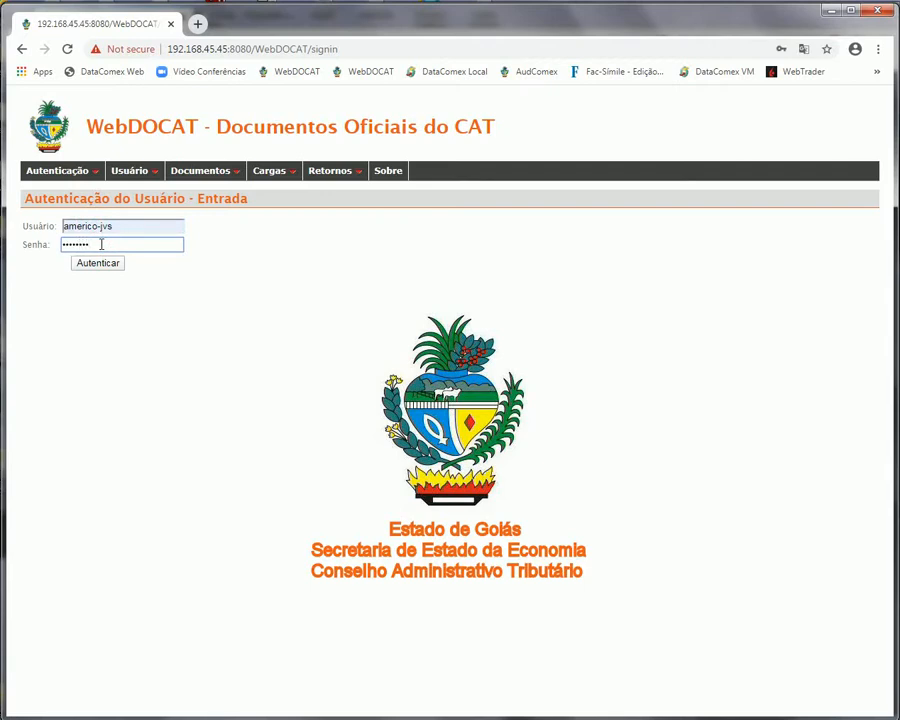
click(110, 262)
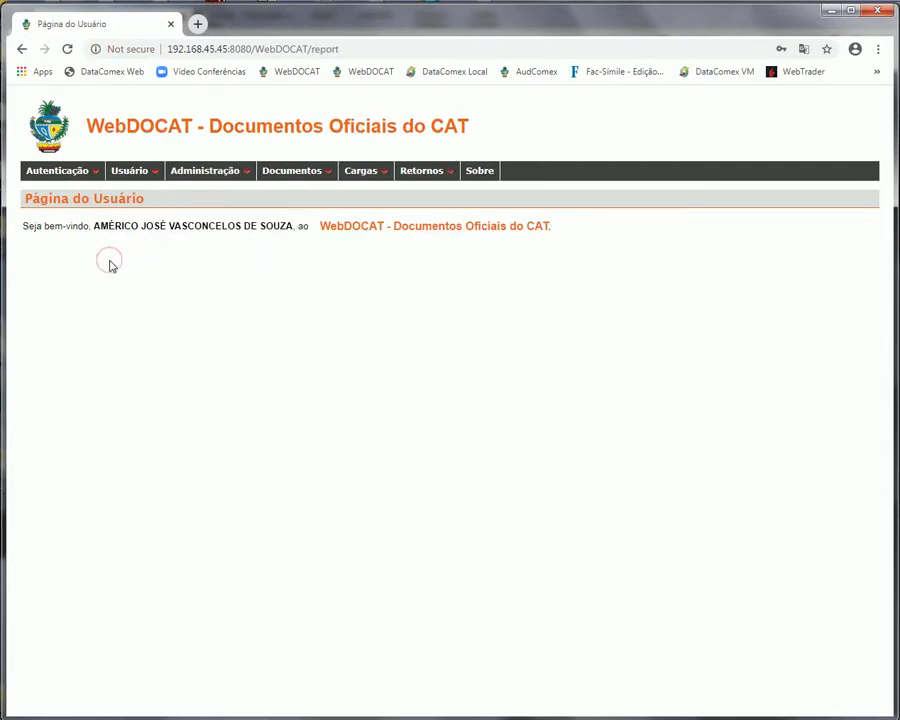
Open Controle de Usuários and click Habilitar to re-enable the disabled fourth user
click(211, 190)
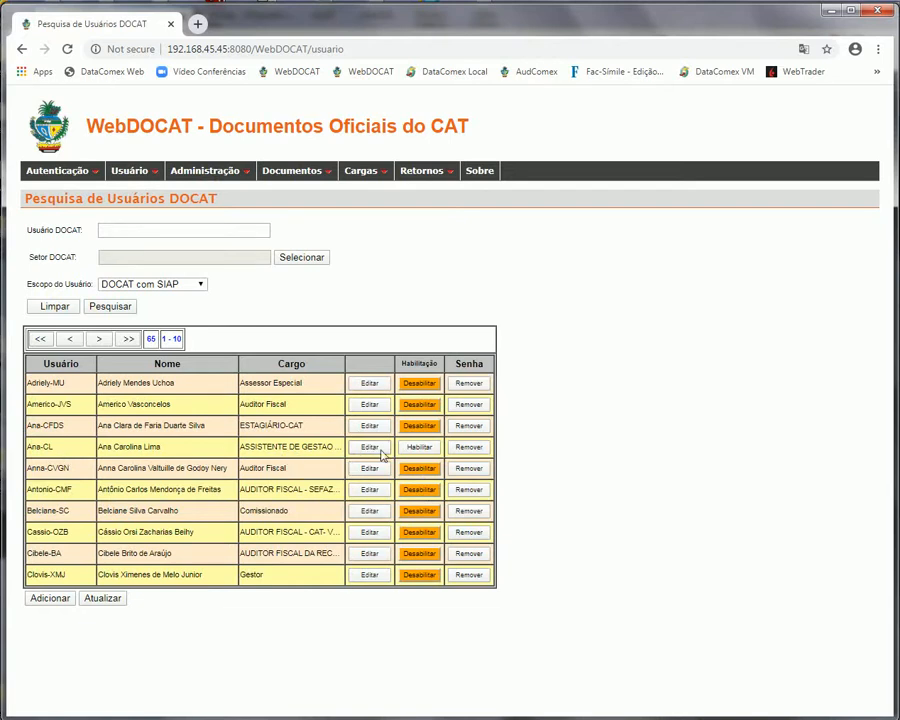
click(416, 449)
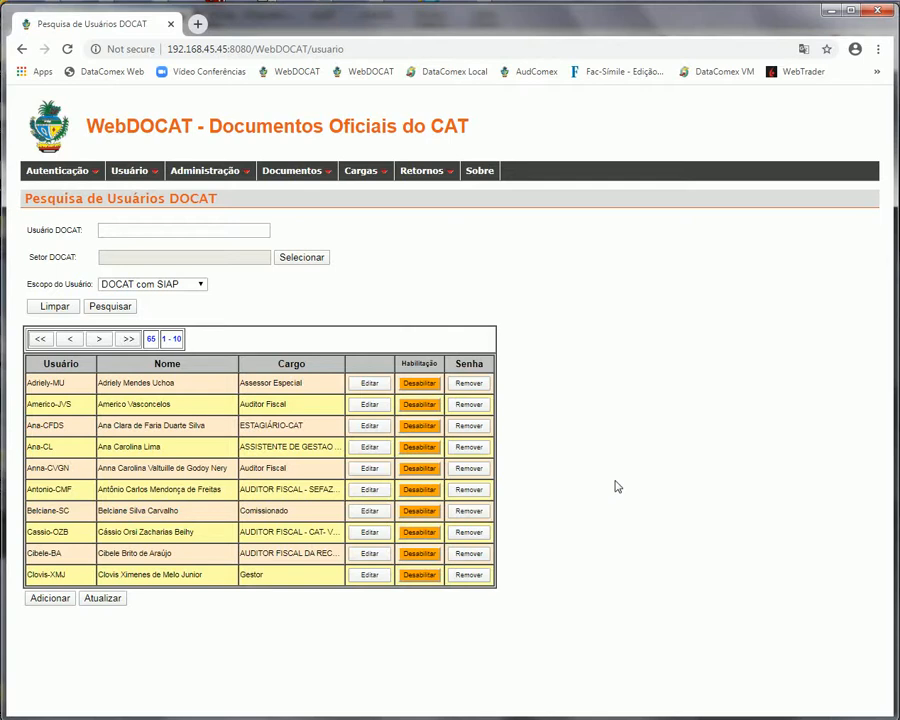
Search users with scope DOCAT sem SIAP and page forward to results 31–40
click(199, 289)
click(177, 309)
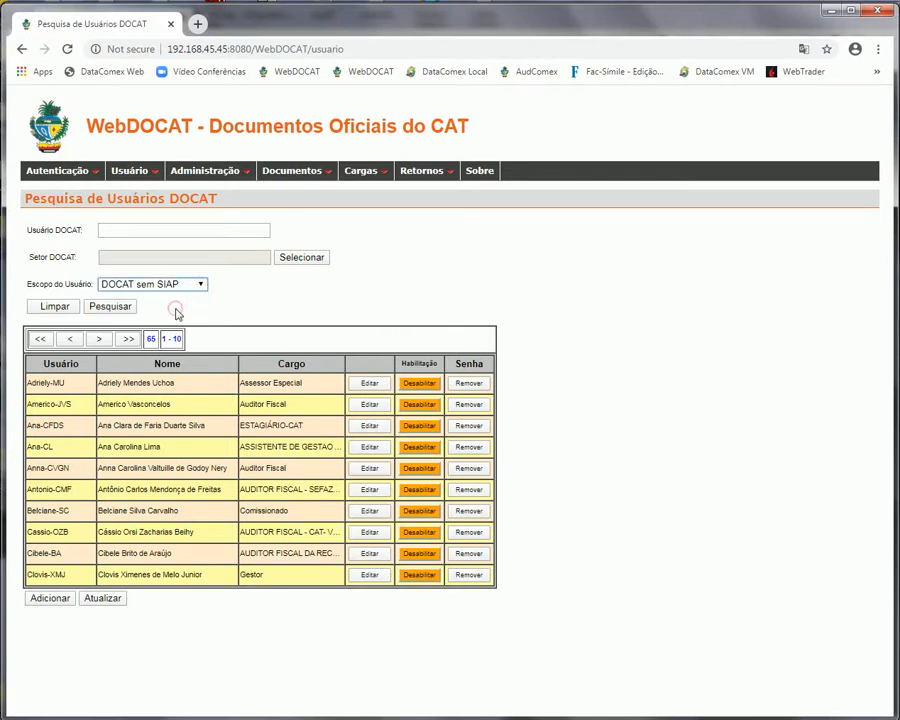
click(118, 309)
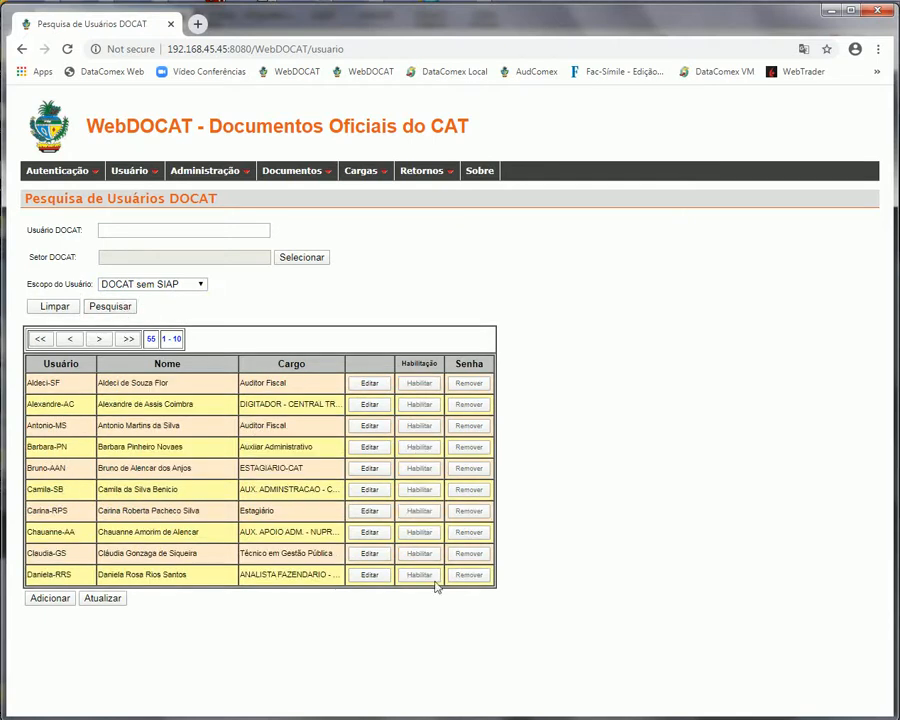
click(98, 342)
click(98, 342)
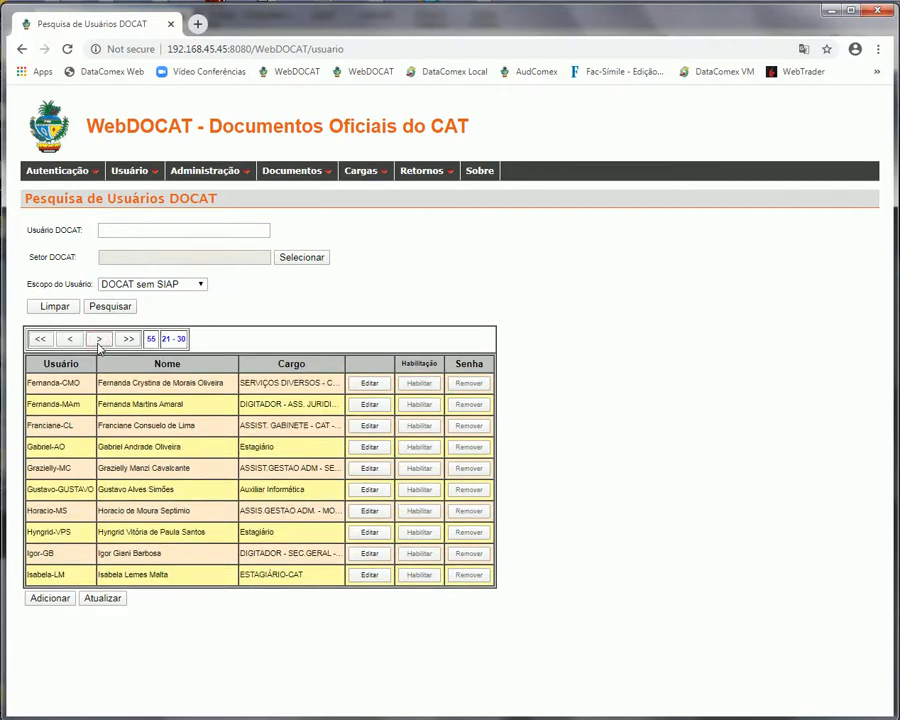
click(98, 341)
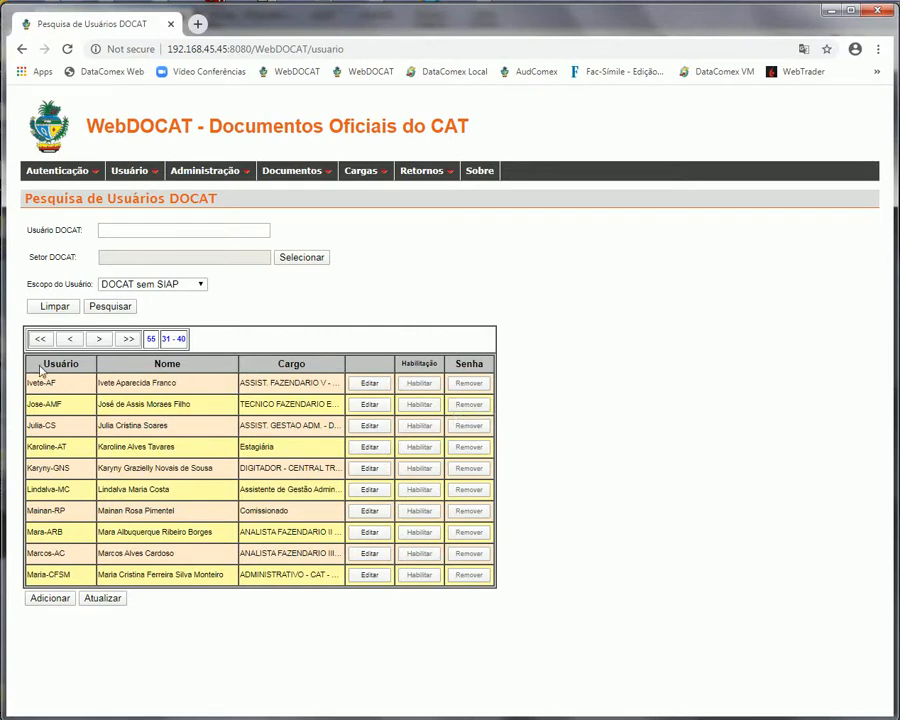
Edit the first listed user, set Sexo to Feminino, and start a SIAP registration via Cadastrar
click(369, 384)
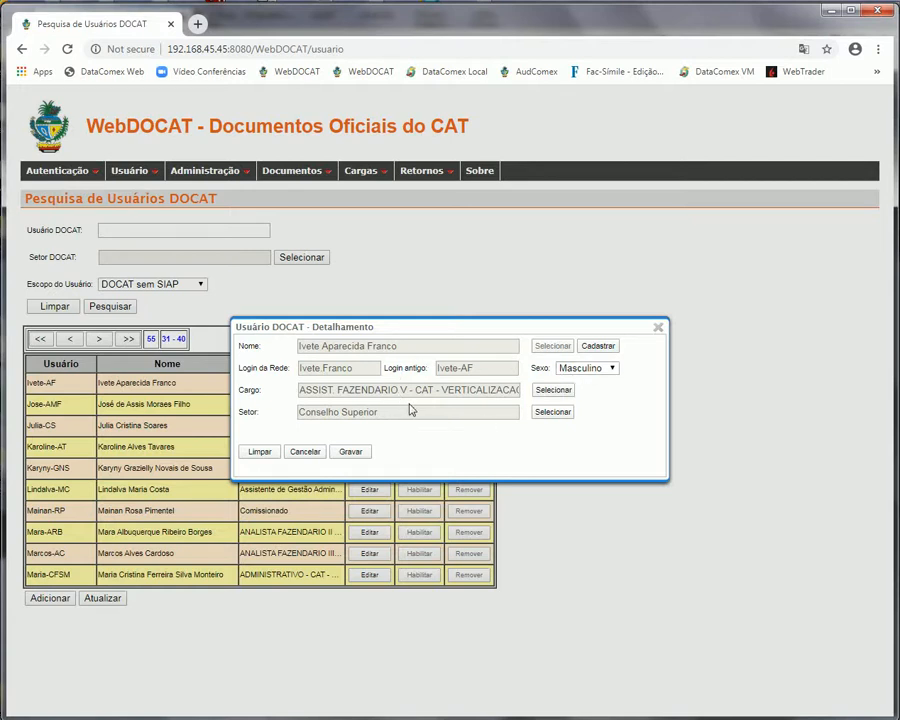
click(611, 368)
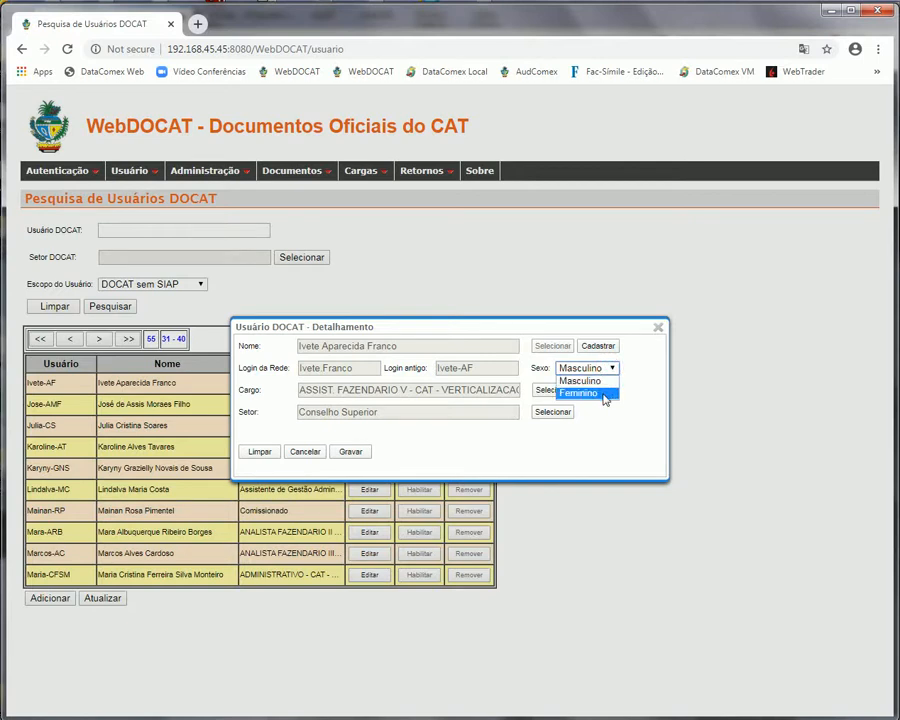
click(604, 395)
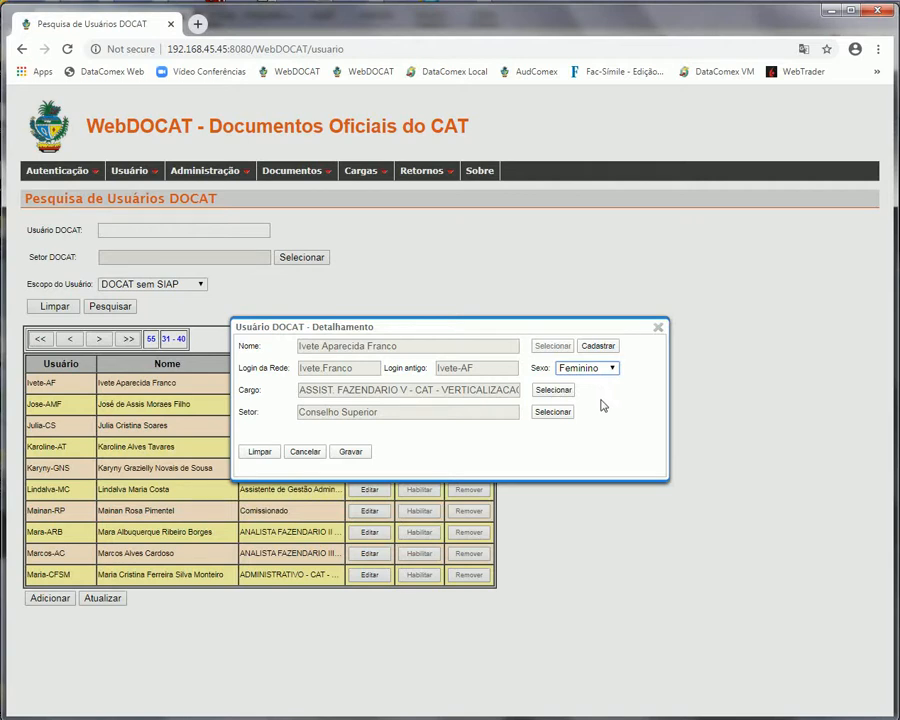
click(598, 345)
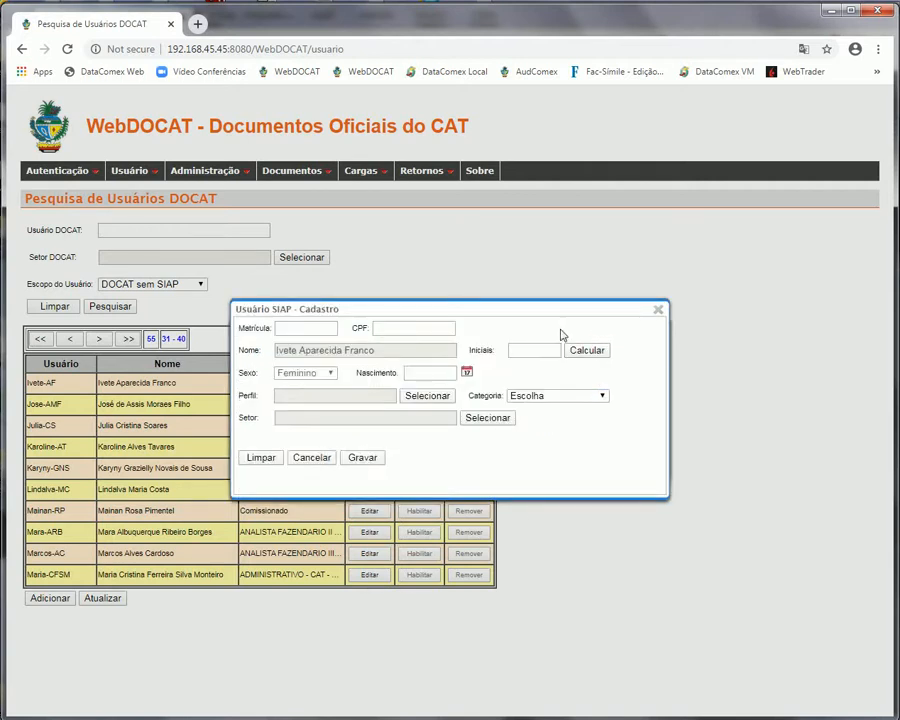
Enter the user's Matrícula and CPF, then calculate Iniciais from the name
drag(480, 310, 472, 462)
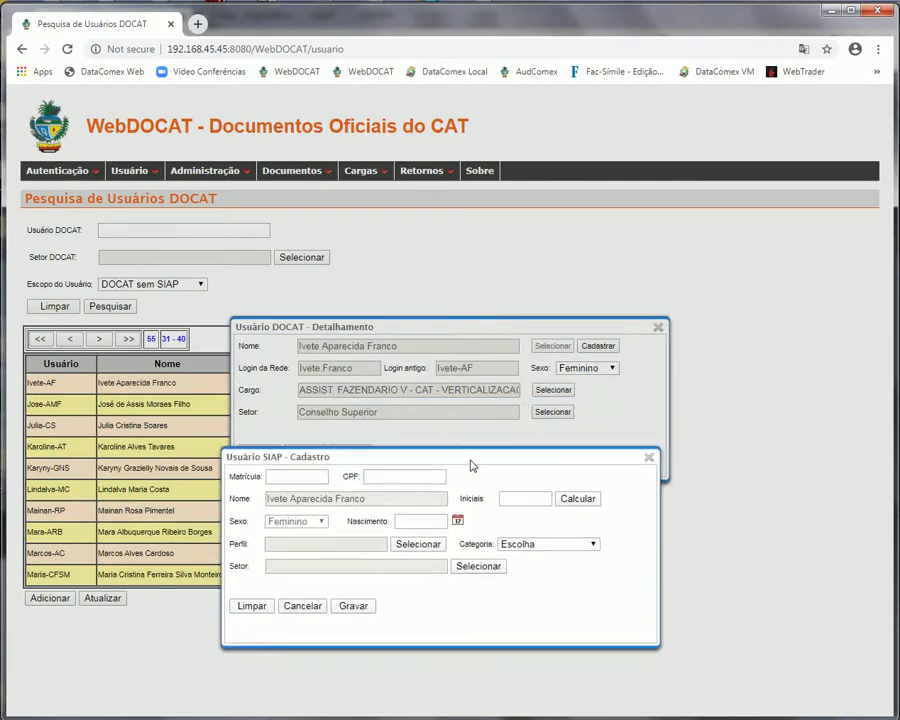
click(300, 475)
text(7777)
click(373, 476)
text(777)
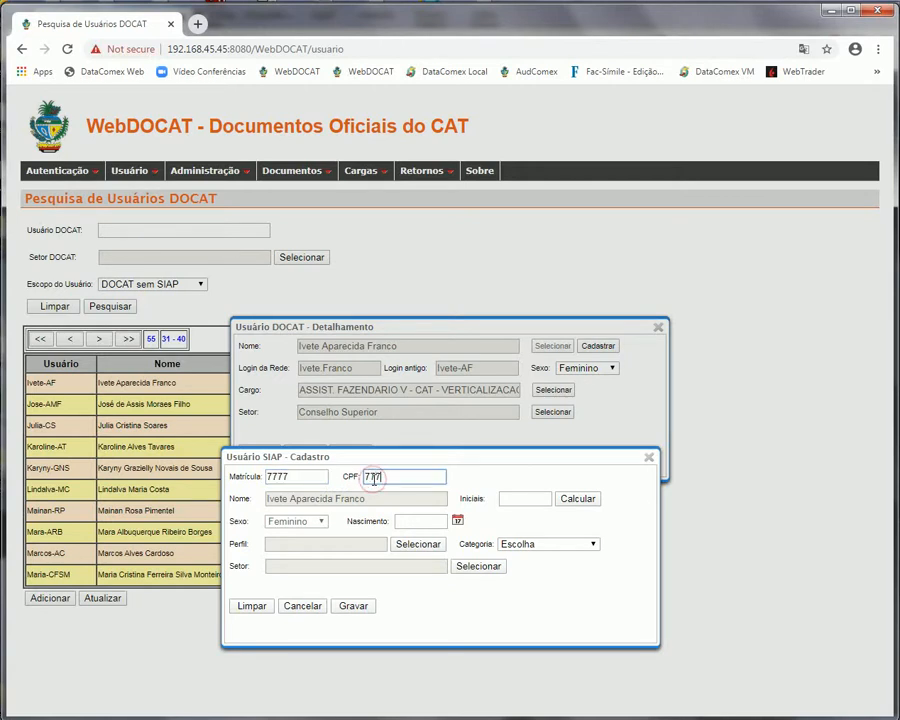
text(7)
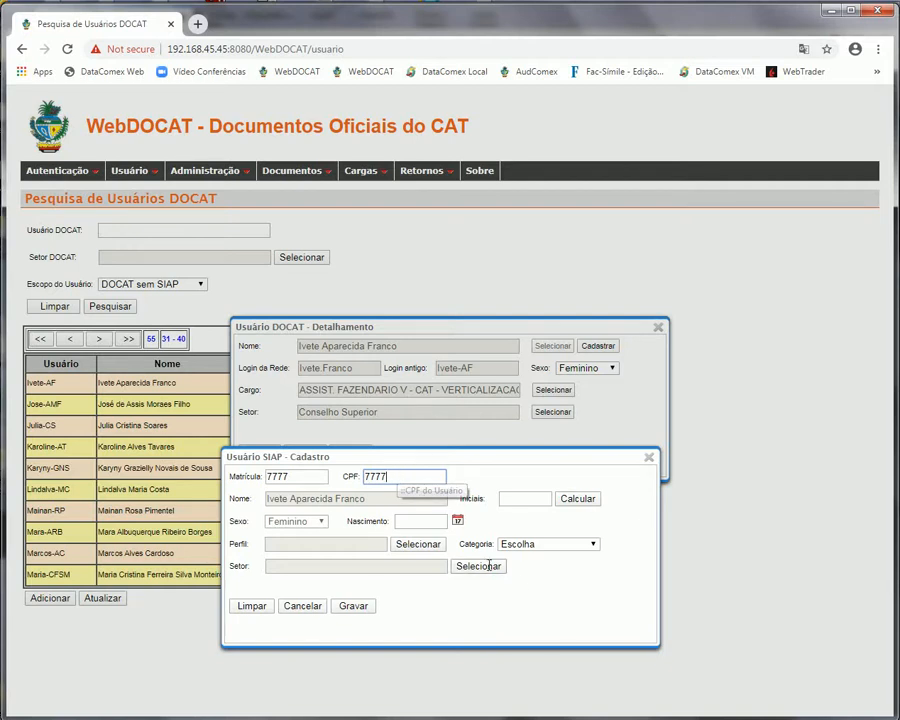
click(564, 498)
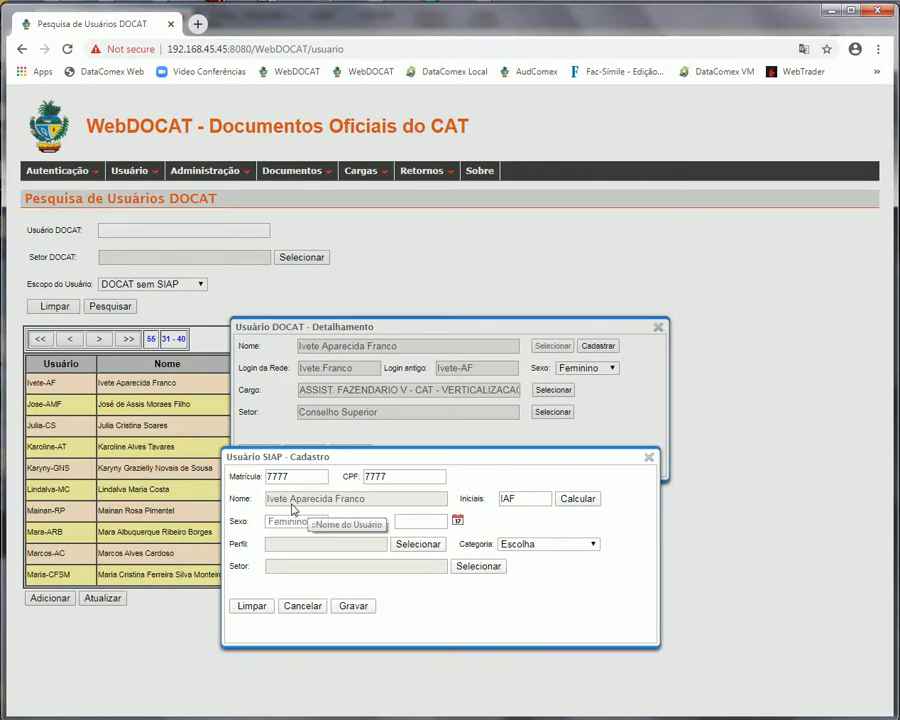
click(524, 499)
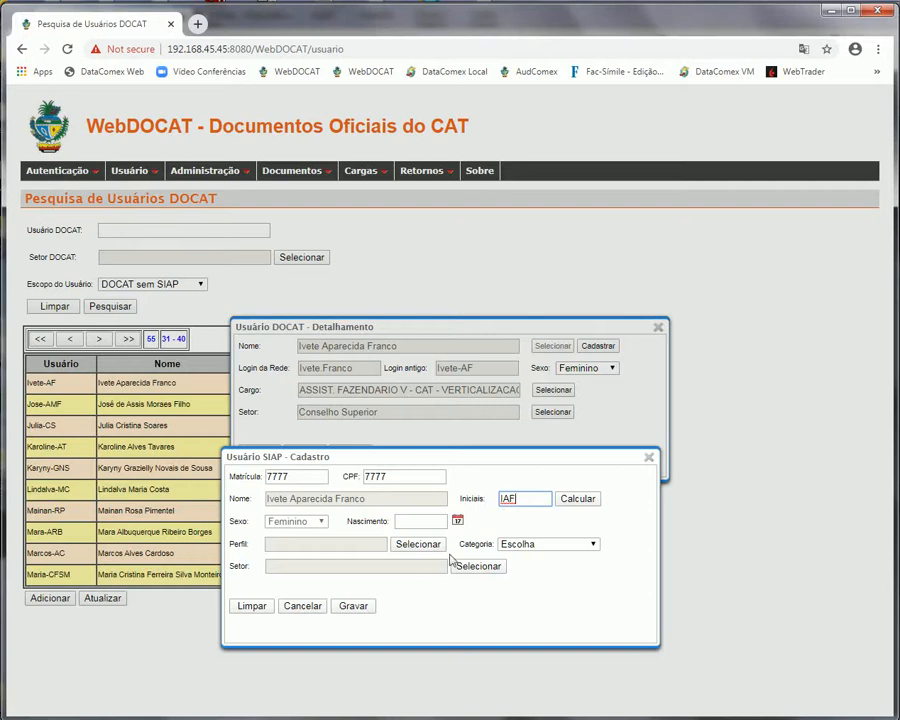
click(457, 522)
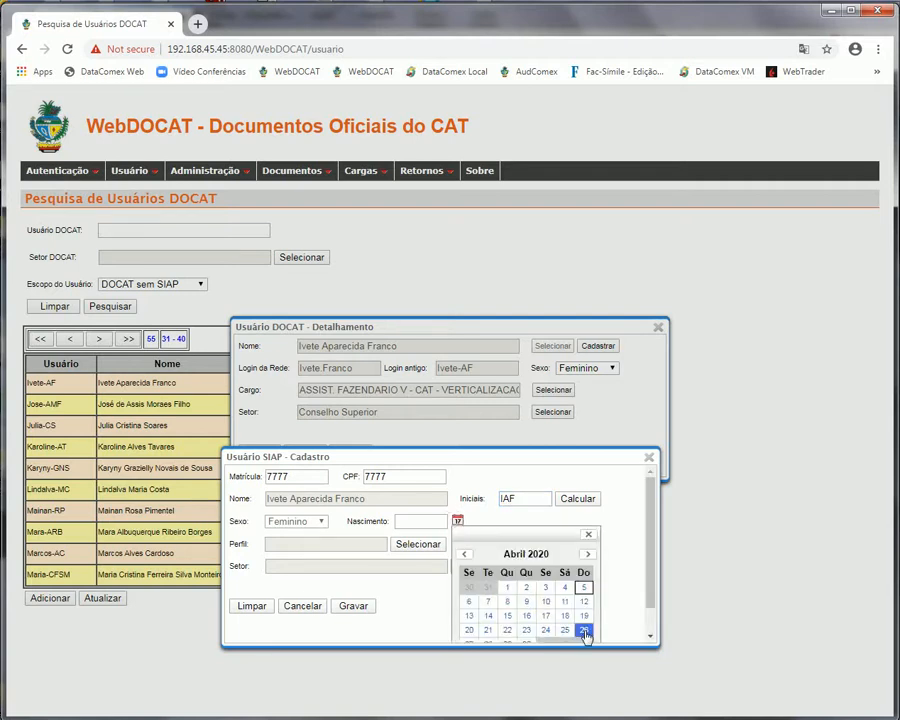
Set the birth date to 05/04/20 and choose CONSUP as the SIAP profile
click(583, 588)
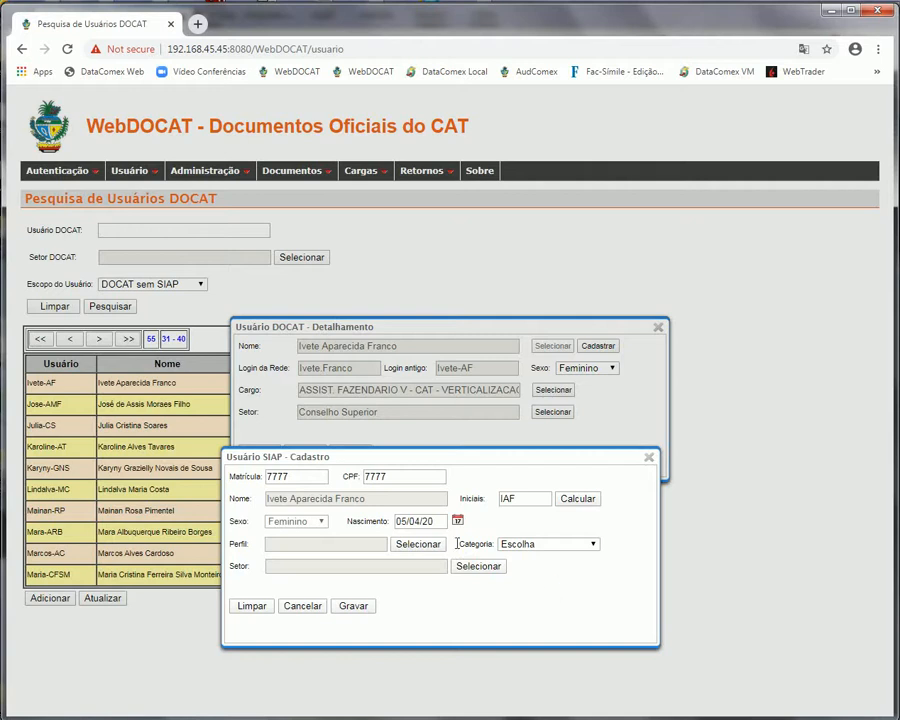
click(419, 544)
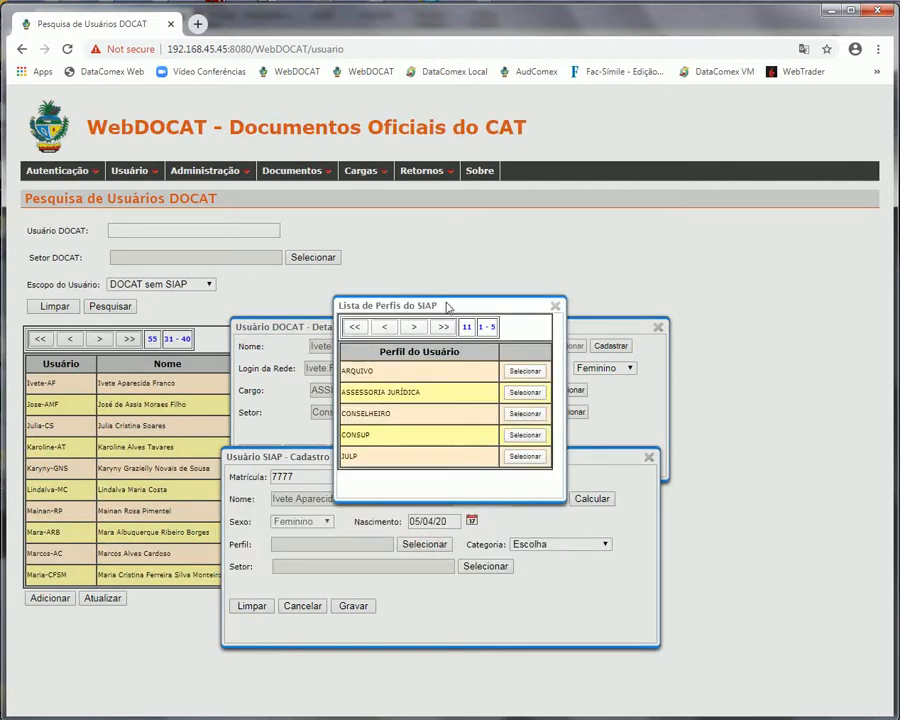
drag(448, 305, 397, 381)
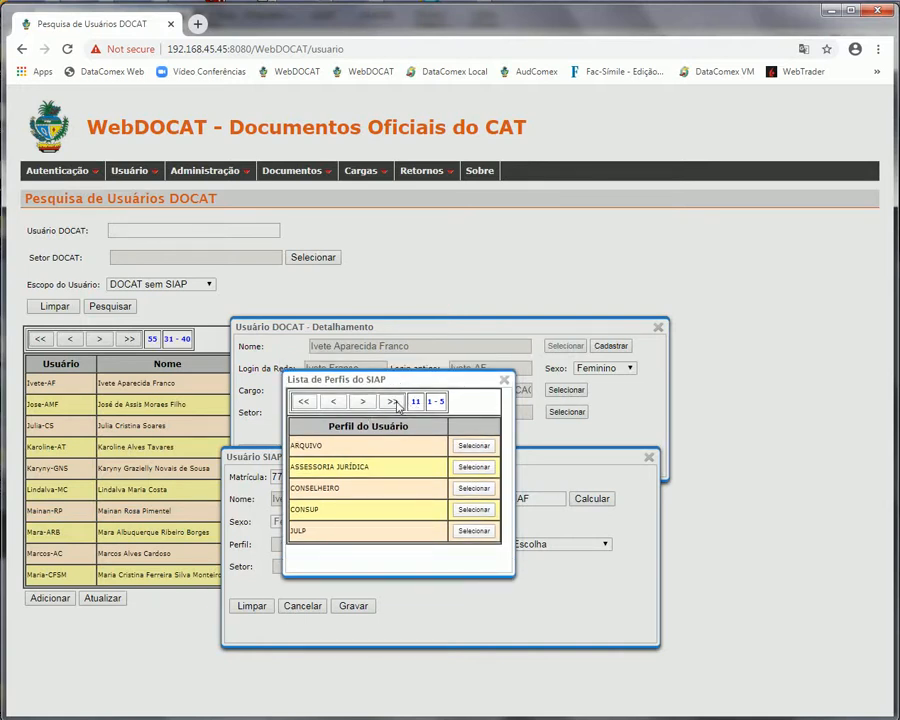
click(392, 401)
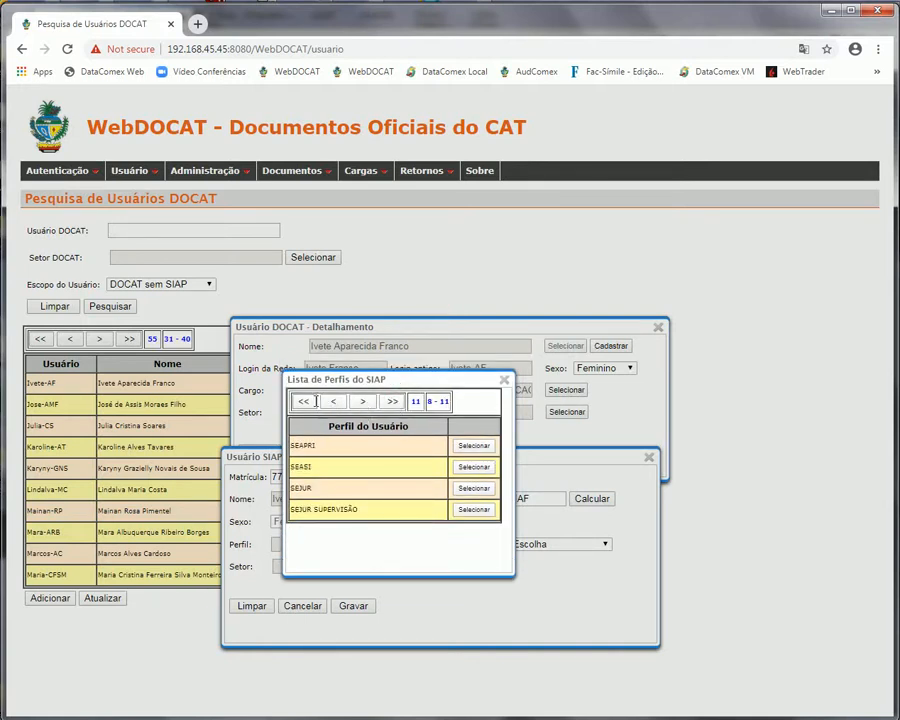
click(364, 403)
click(361, 403)
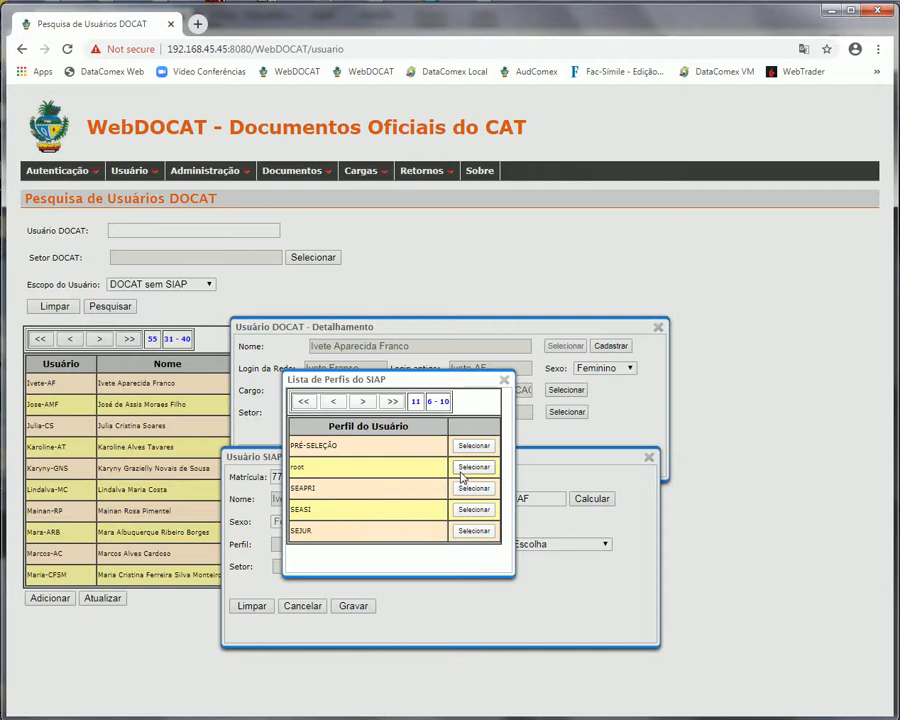
click(305, 402)
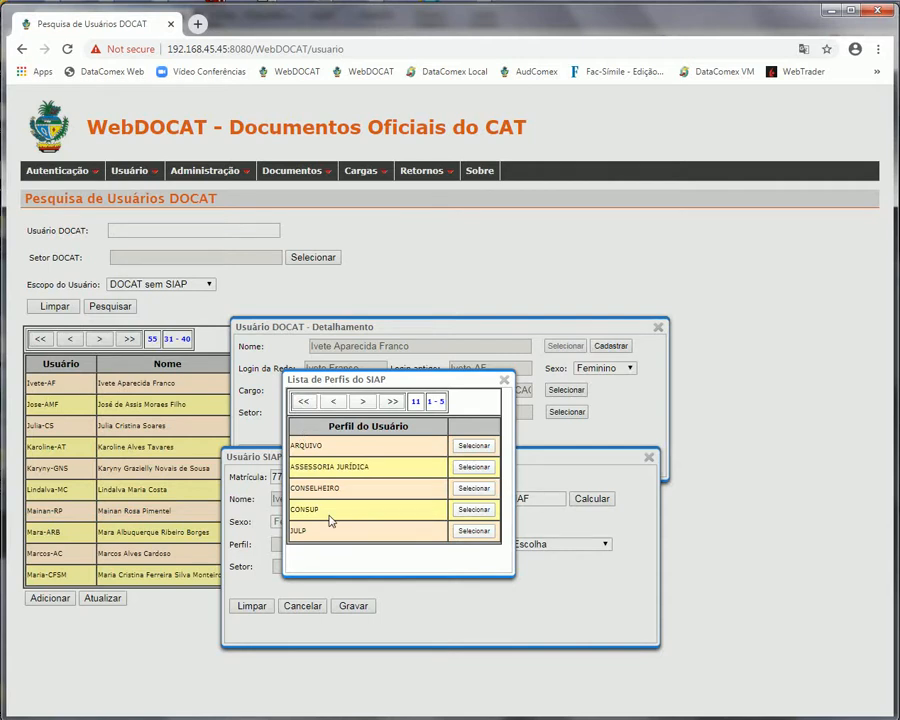
click(474, 510)
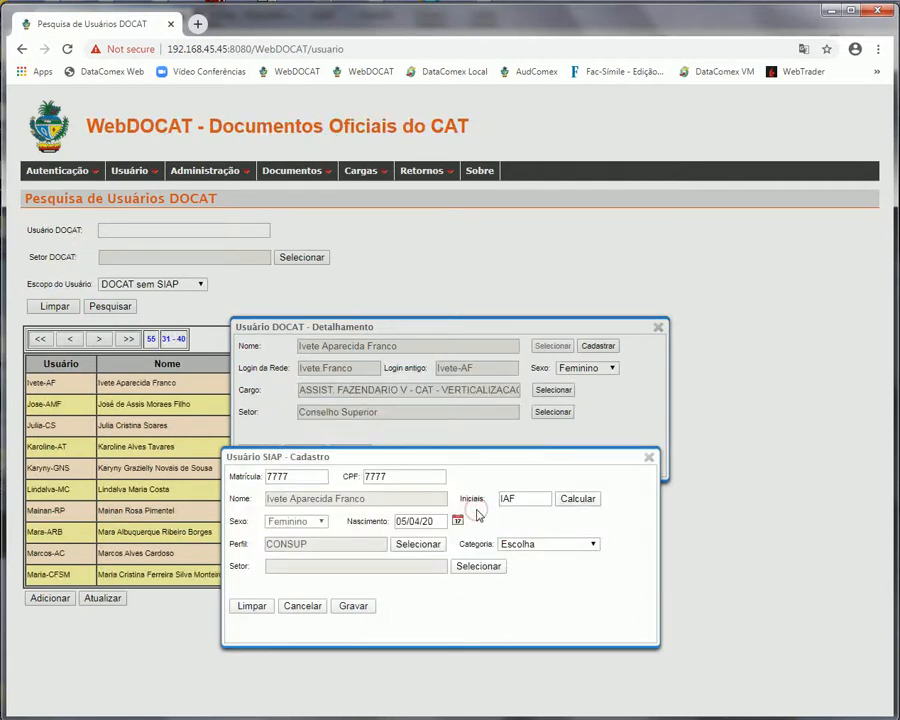
click(593, 545)
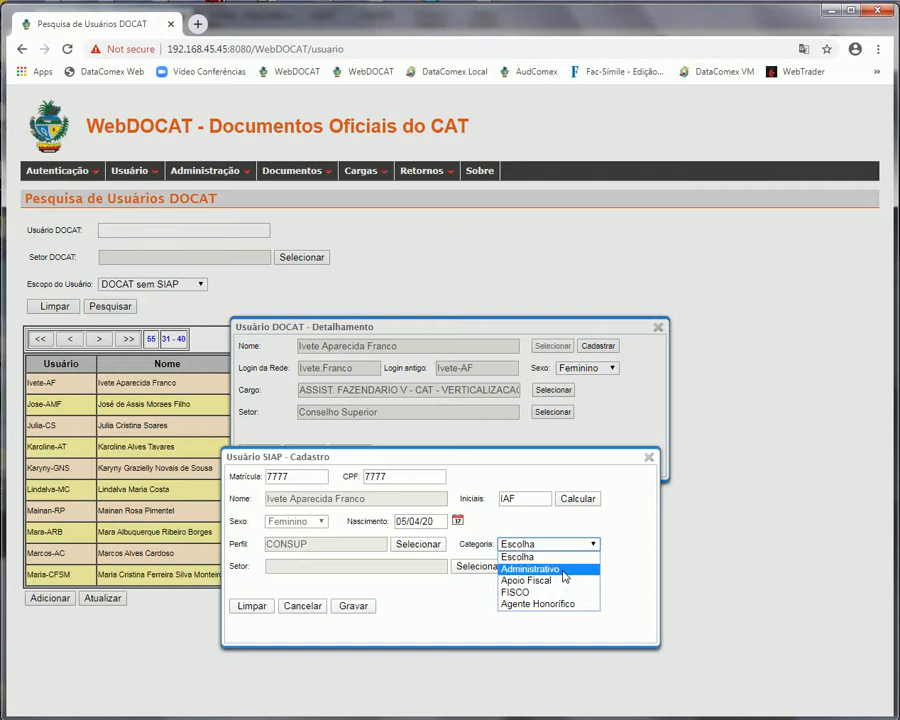
Set category Administrativo and sector CONSELHO SUPERIOR, then save, confirming the Atenção alert
click(563, 571)
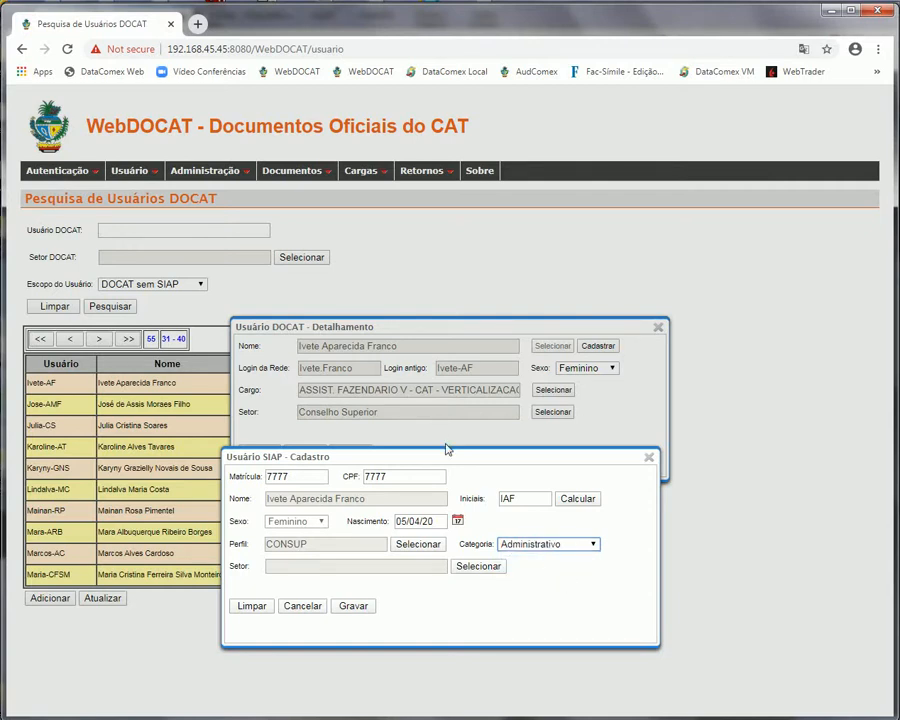
click(478, 566)
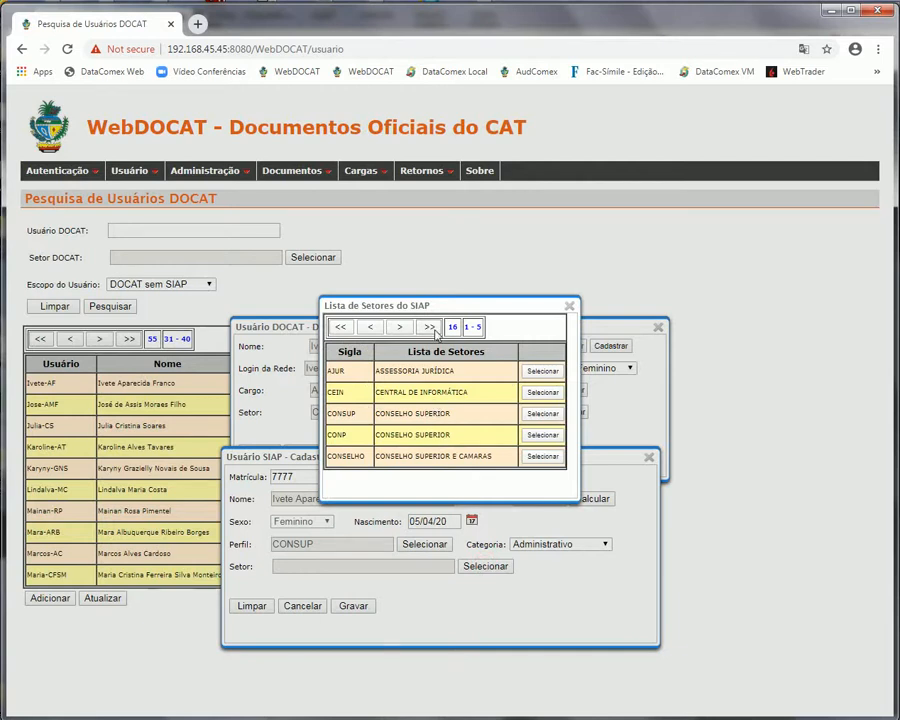
drag(447, 312, 519, 395)
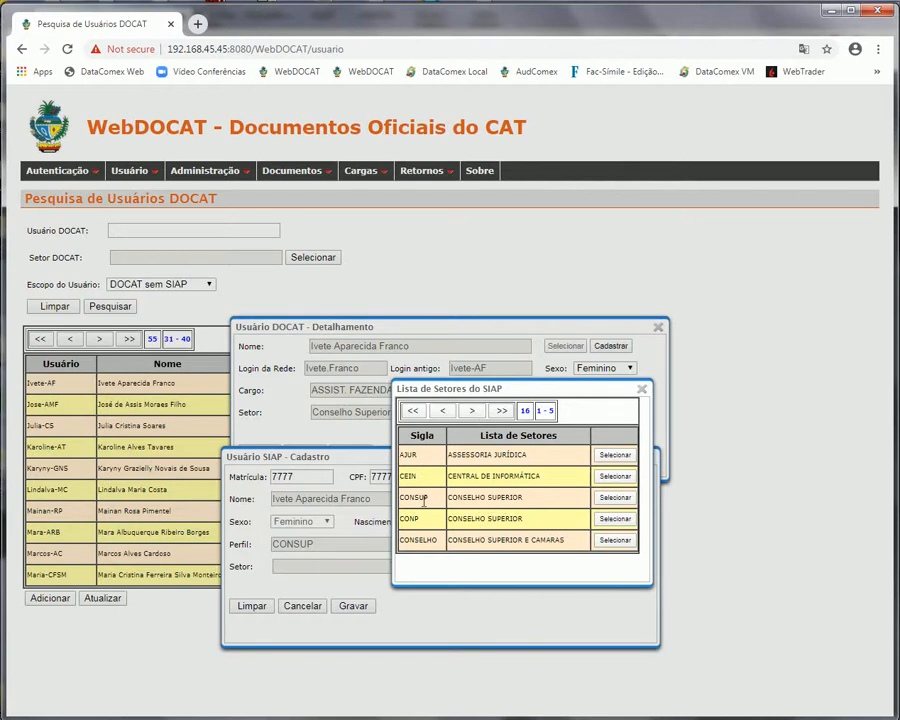
click(468, 412)
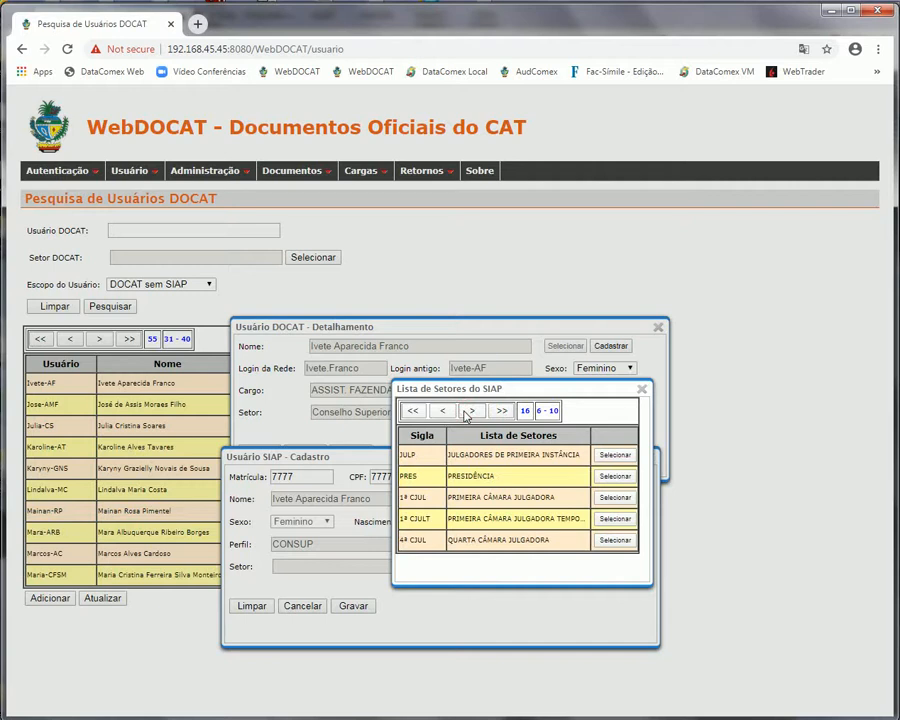
click(466, 413)
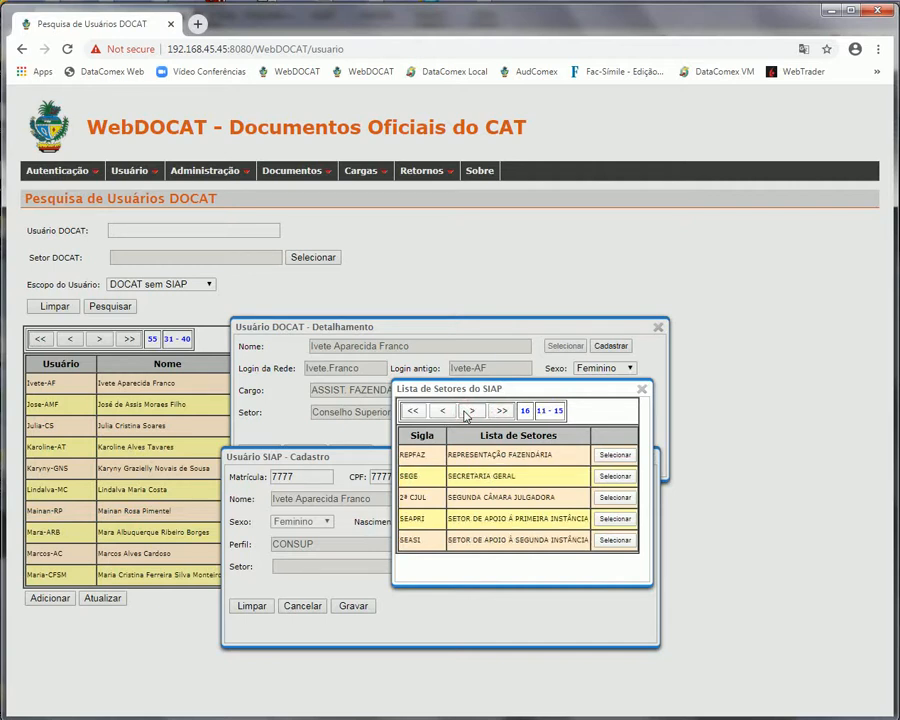
click(467, 412)
click(414, 412)
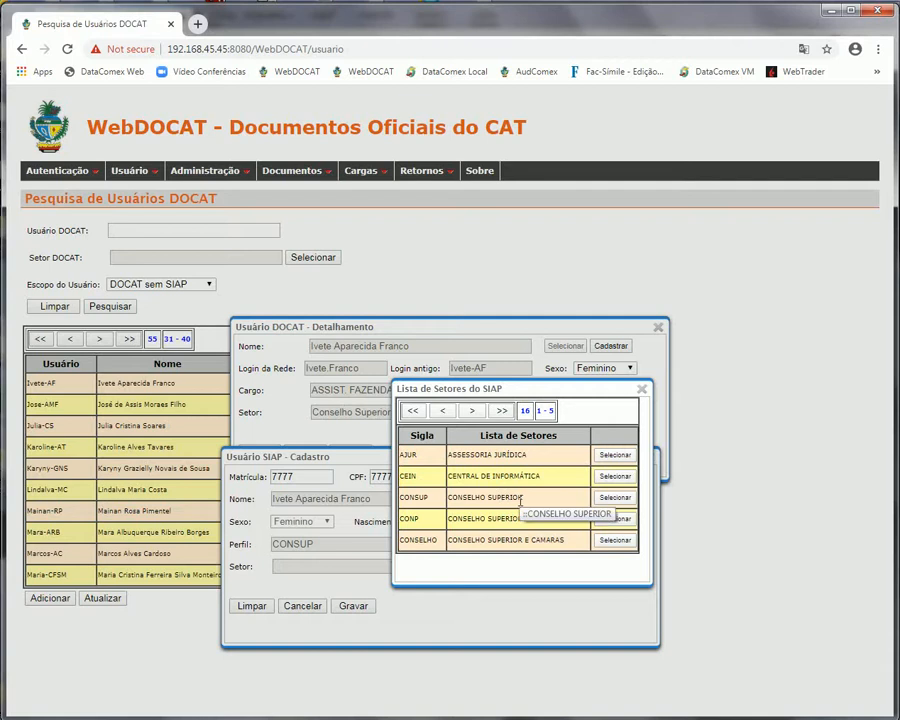
click(615, 498)
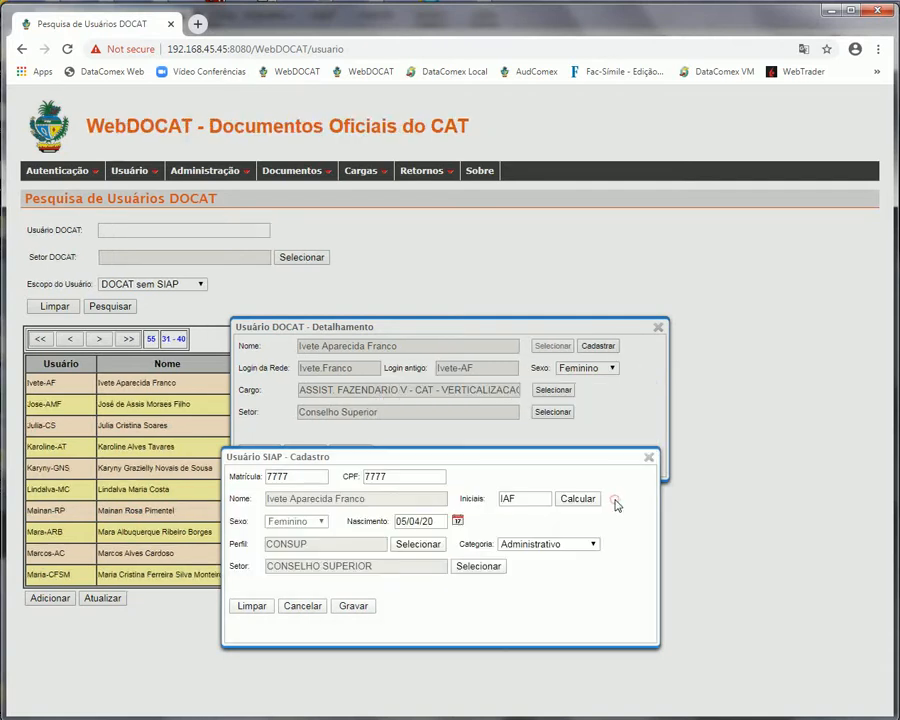
click(365, 608)
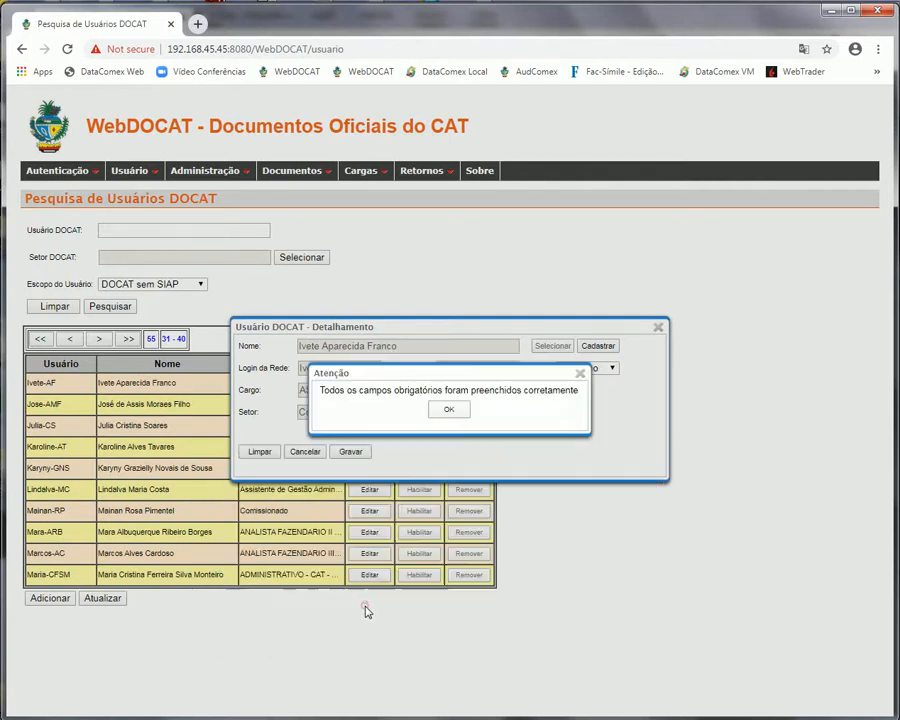
click(449, 410)
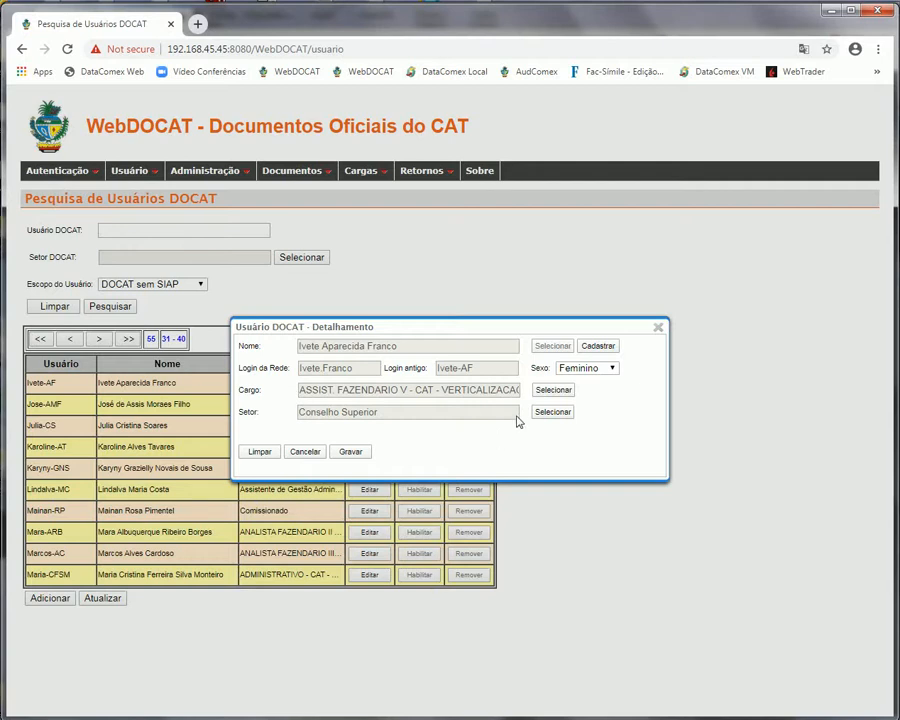
Save the DOCAT user's details and acknowledge 'Os dados foram atualizados com êxito'
click(603, 348)
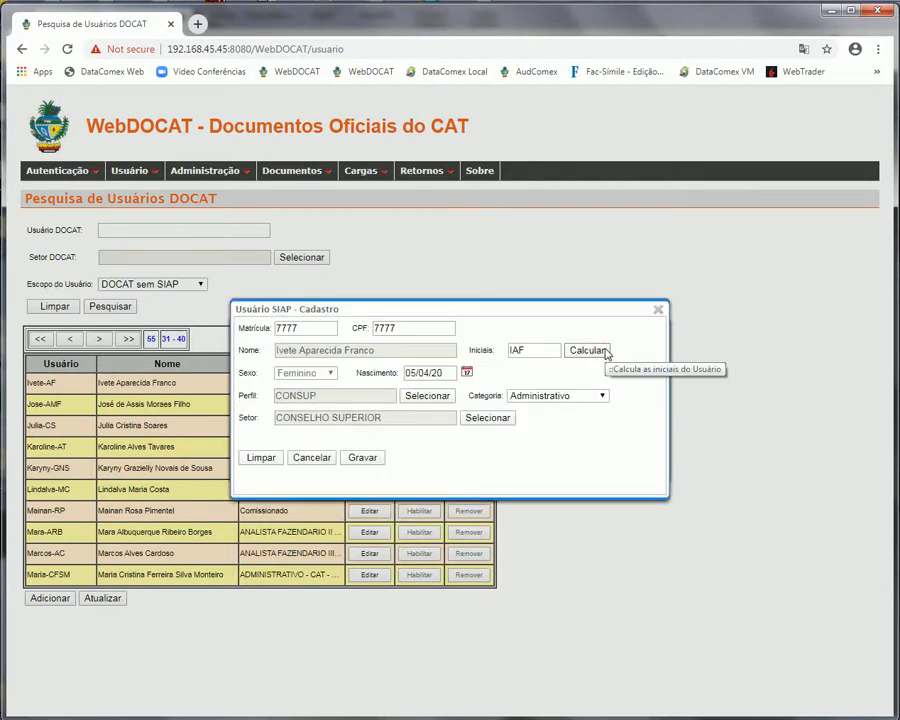
click(658, 309)
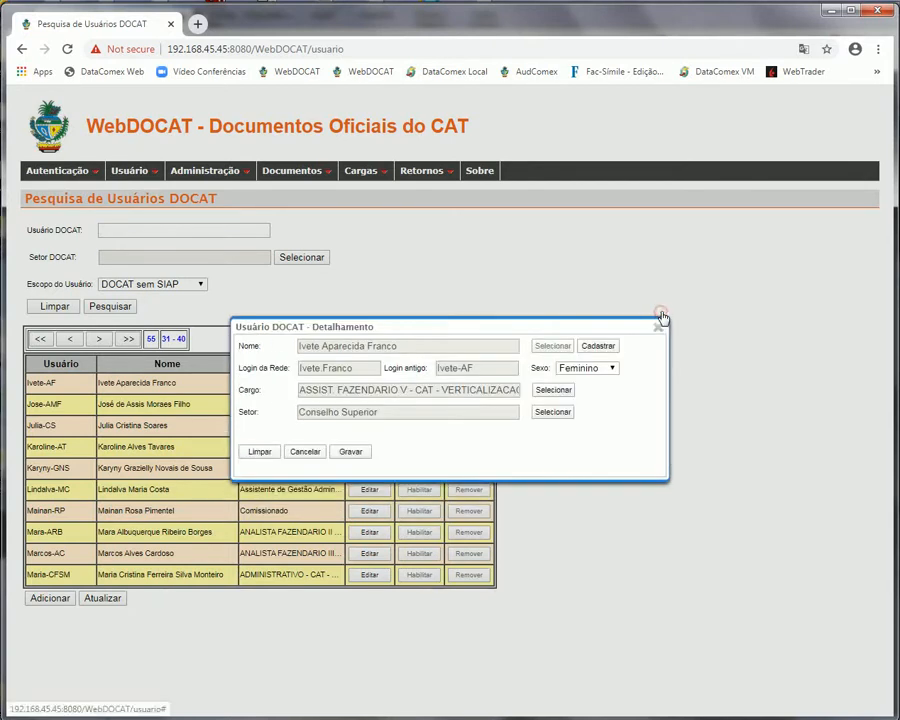
click(357, 455)
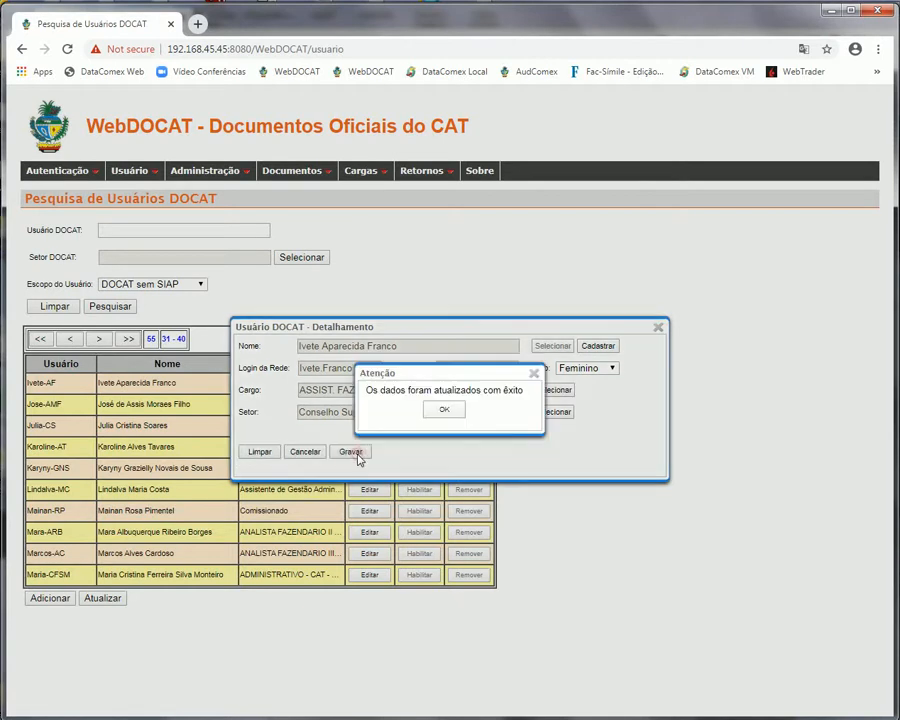
click(445, 410)
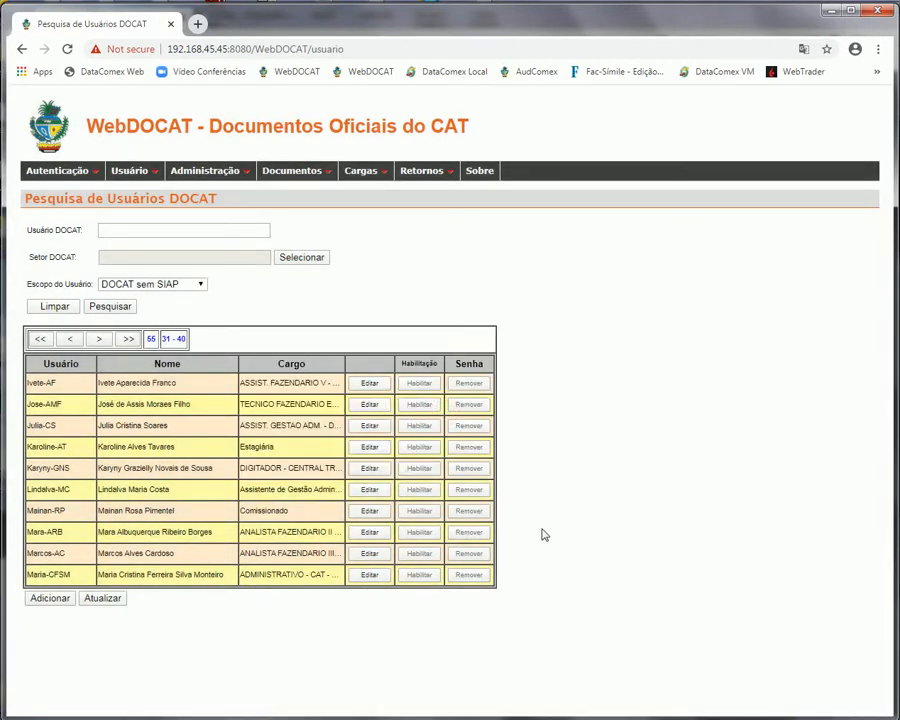
Rerun the user search and page through the result pages
click(110, 307)
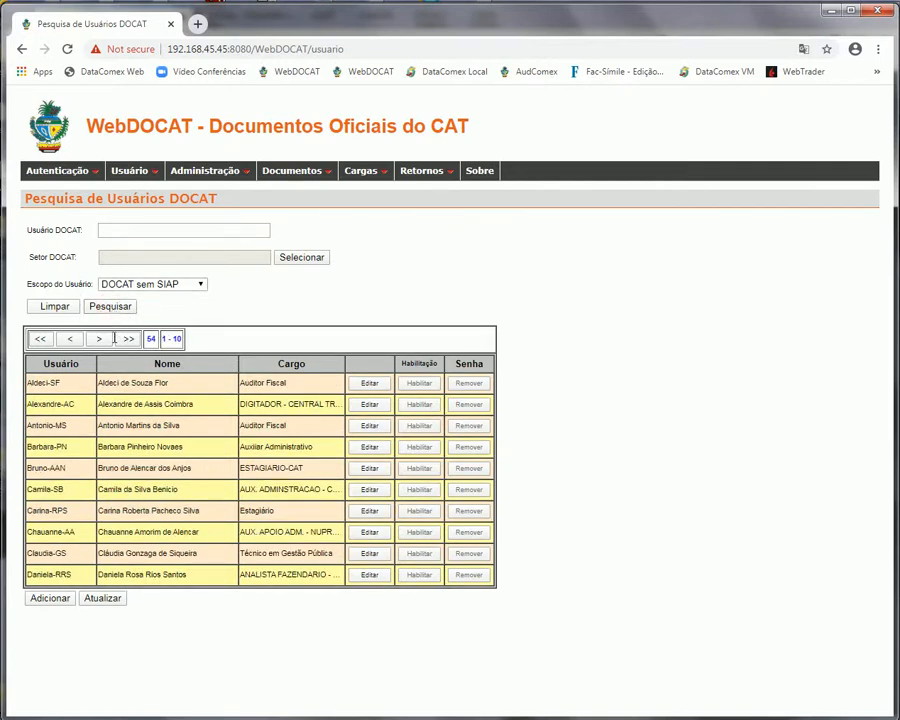
click(100, 346)
click(101, 345)
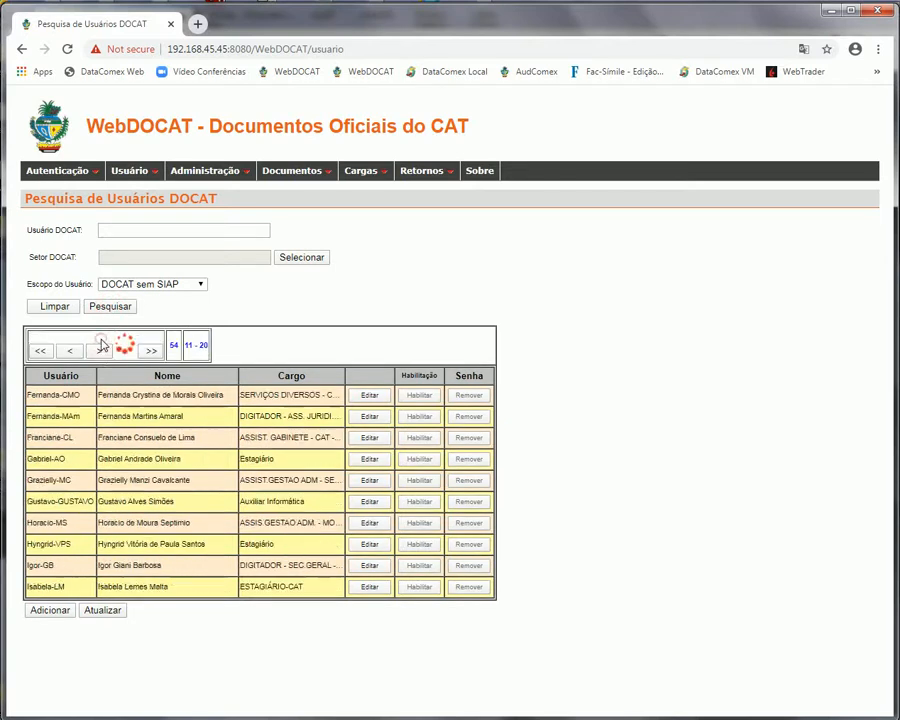
click(101, 345)
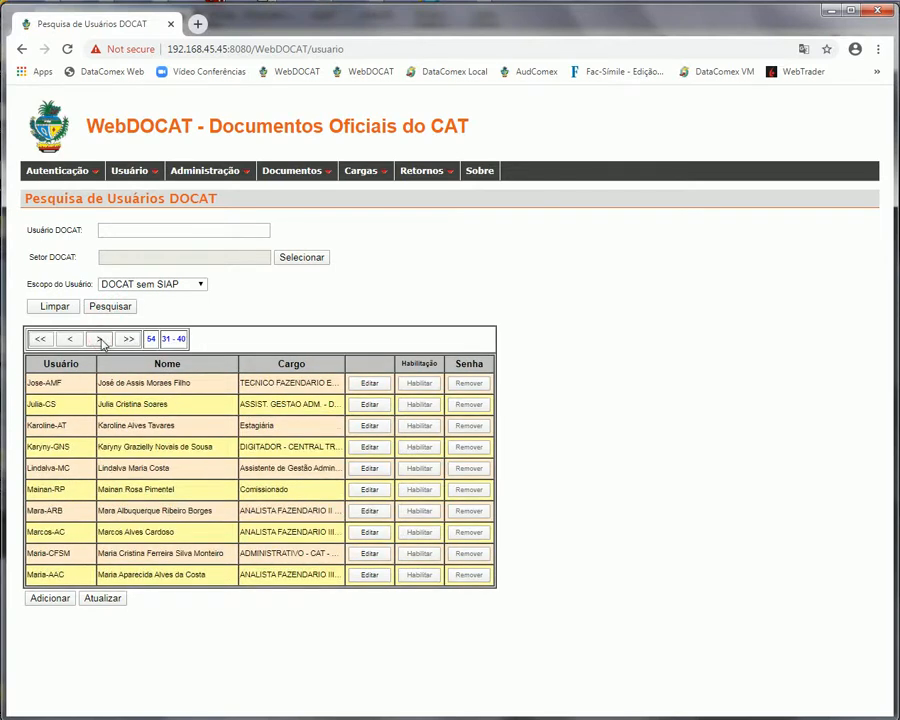
click(72, 340)
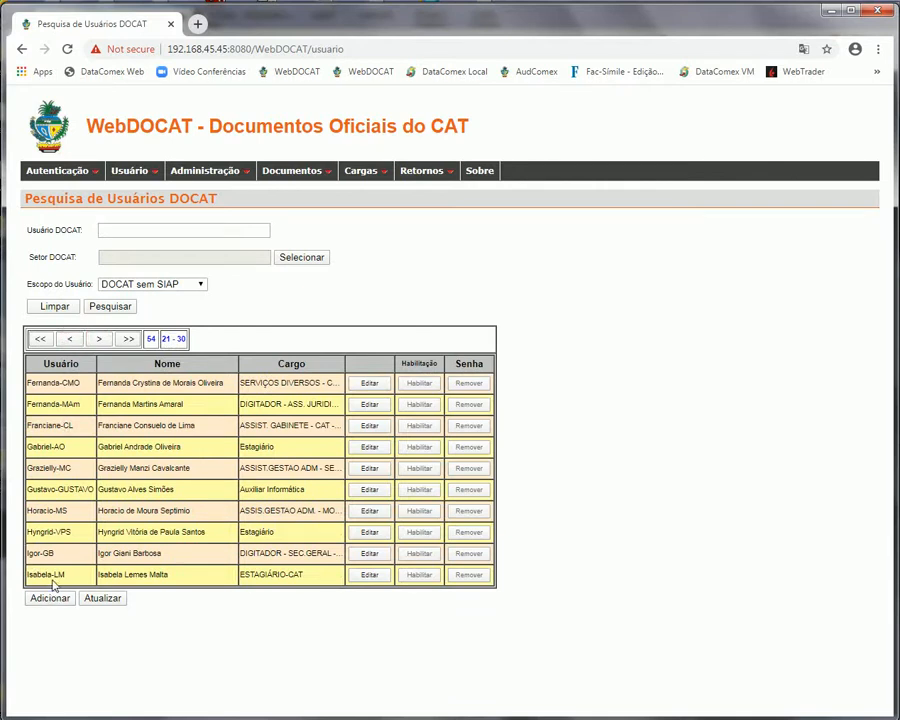
Search with scope DOCAT com SIAP and page forward to results 31–40
click(200, 285)
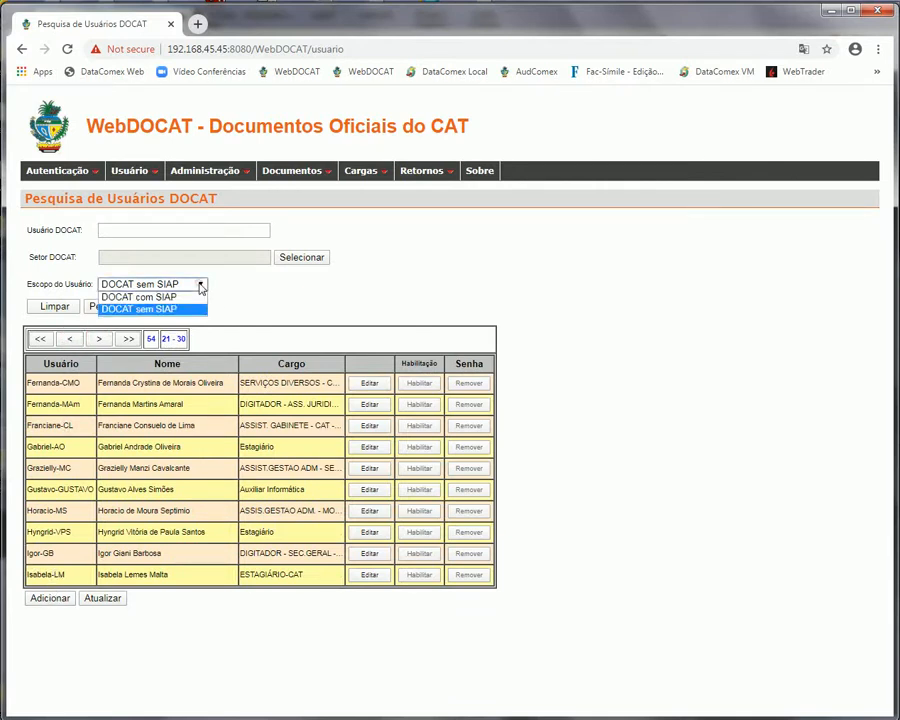
click(165, 297)
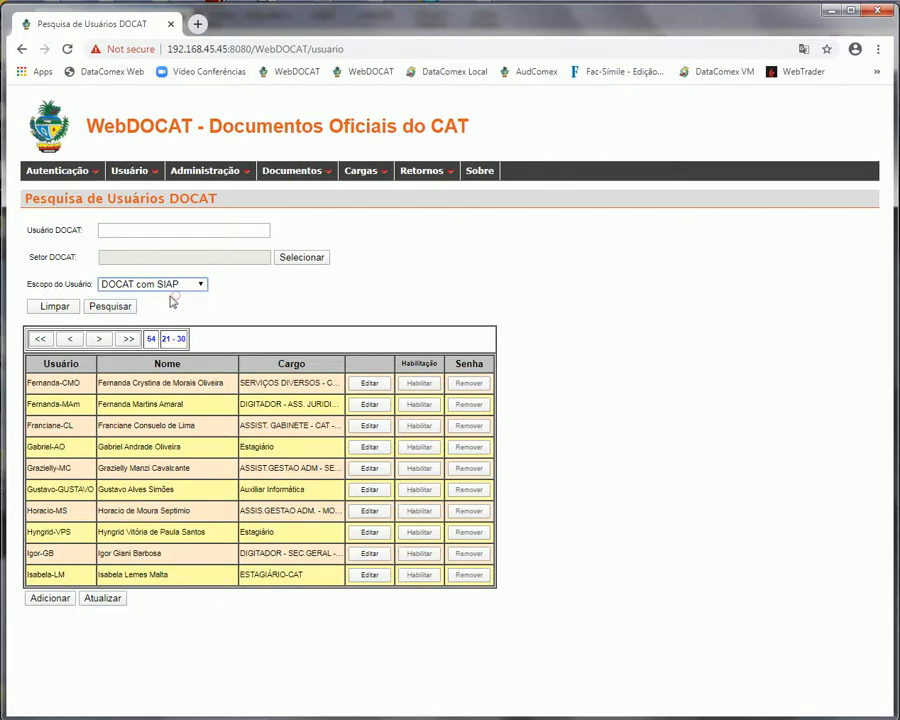
click(112, 307)
click(103, 340)
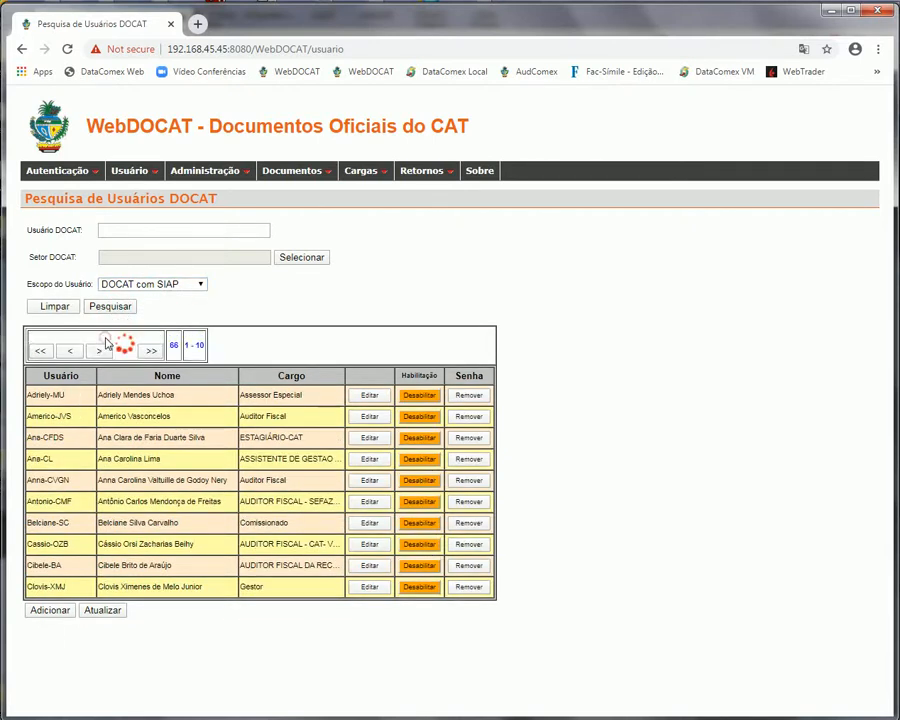
click(103, 343)
click(103, 343)
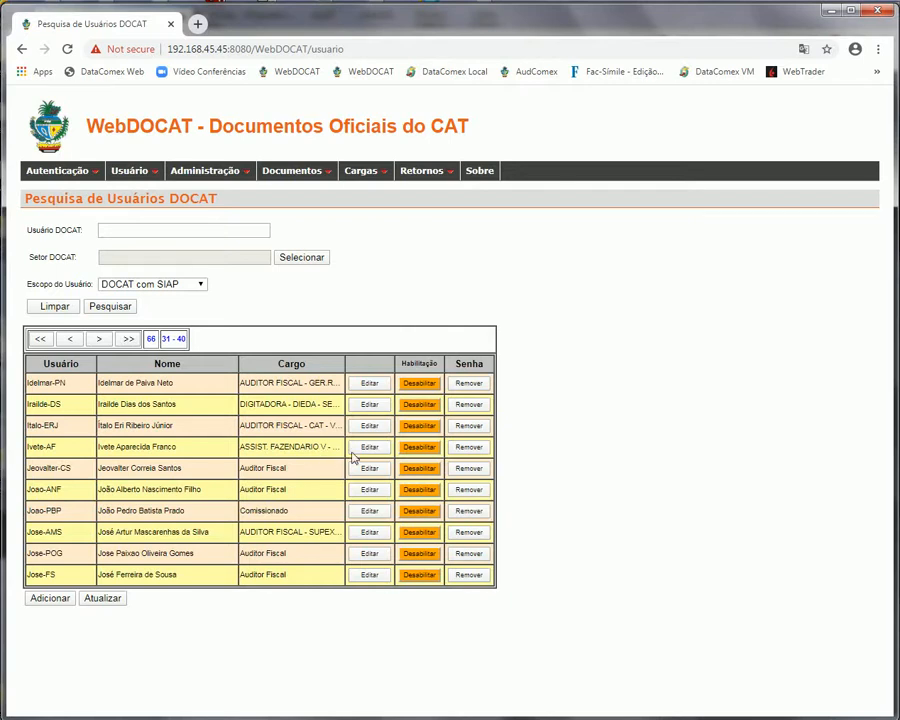
click(460, 452)
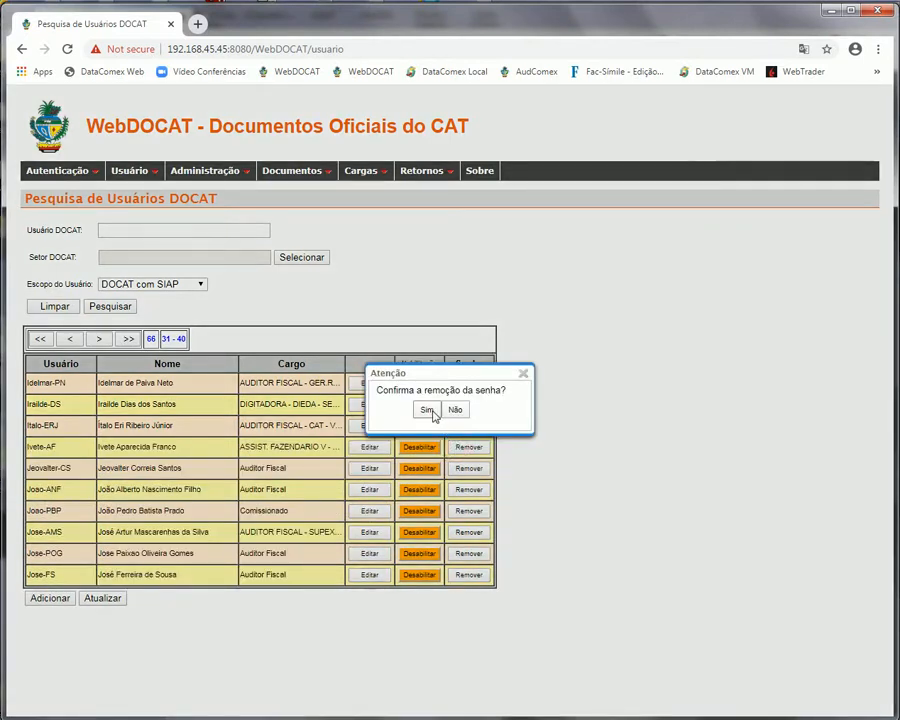
click(523, 374)
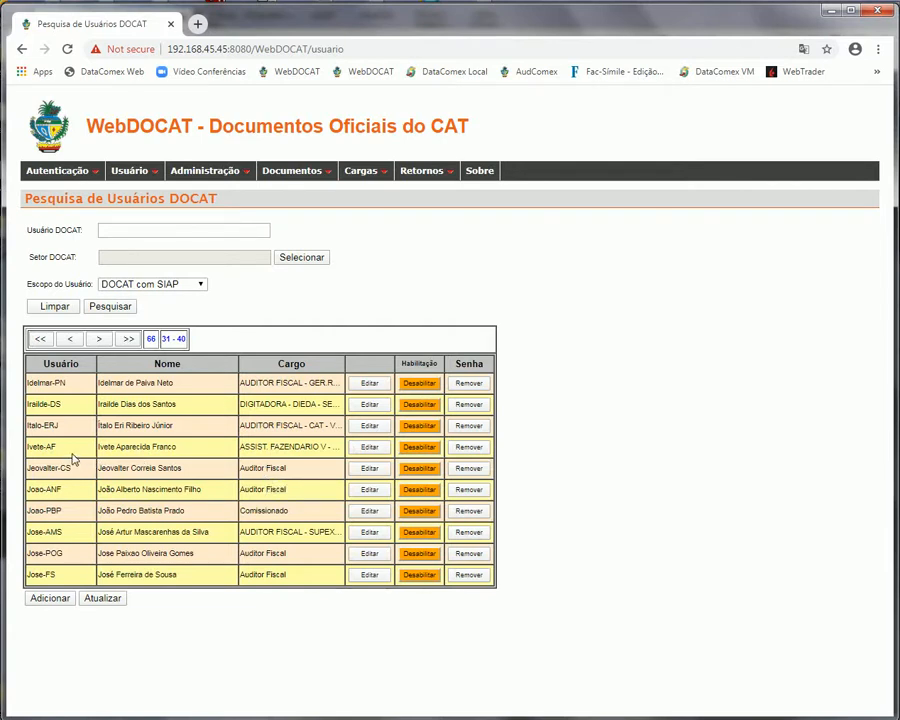
drag(63, 447, 27, 447)
mouse_move(79, 176)
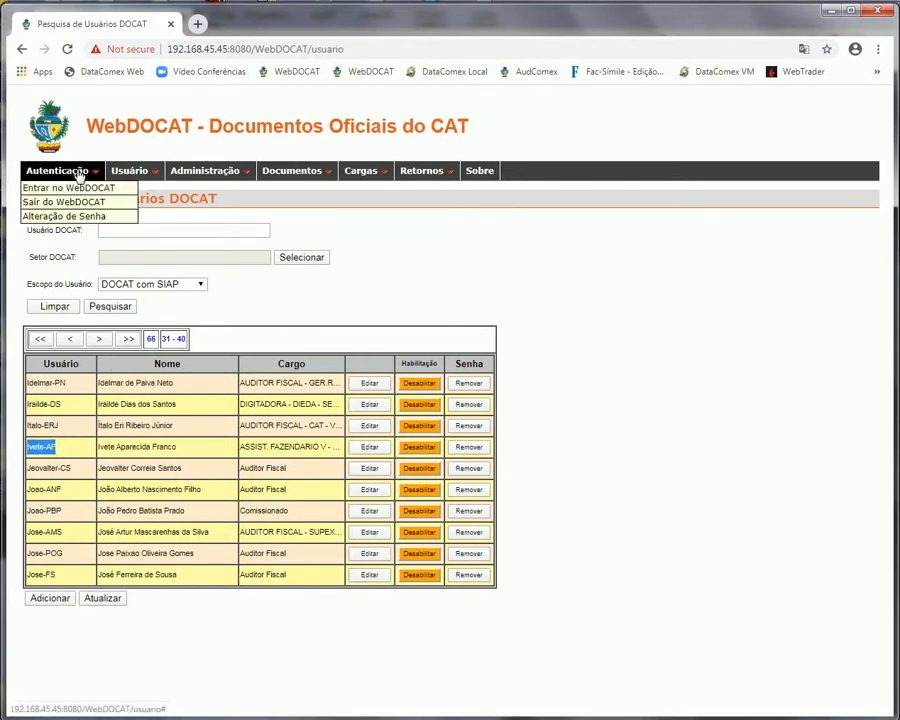
Sign out, then sign in with the new user's username and password
click(66, 202)
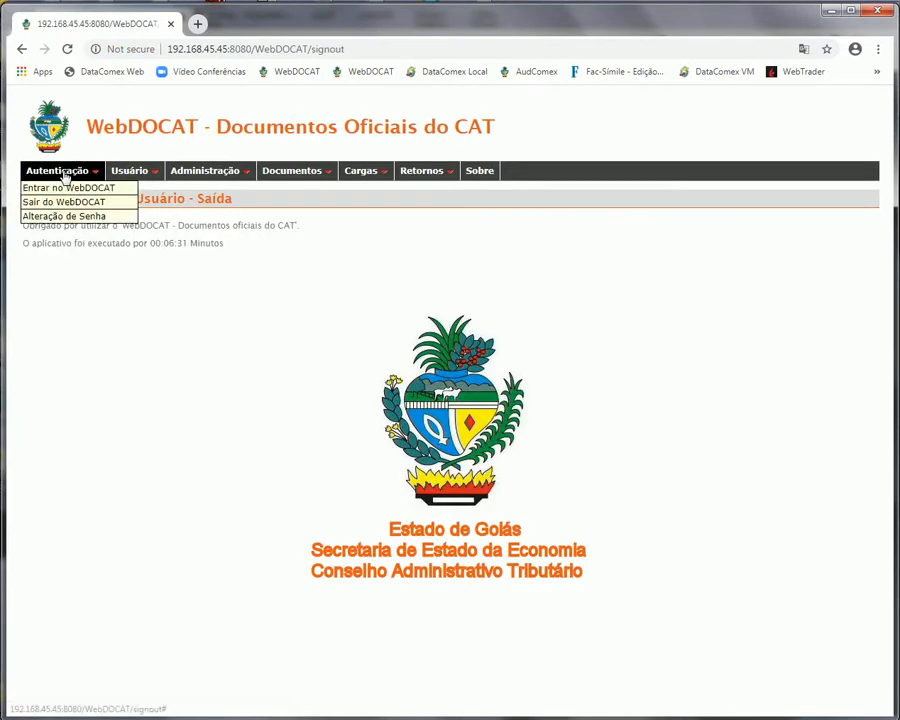
click(80, 188)
click(67, 225)
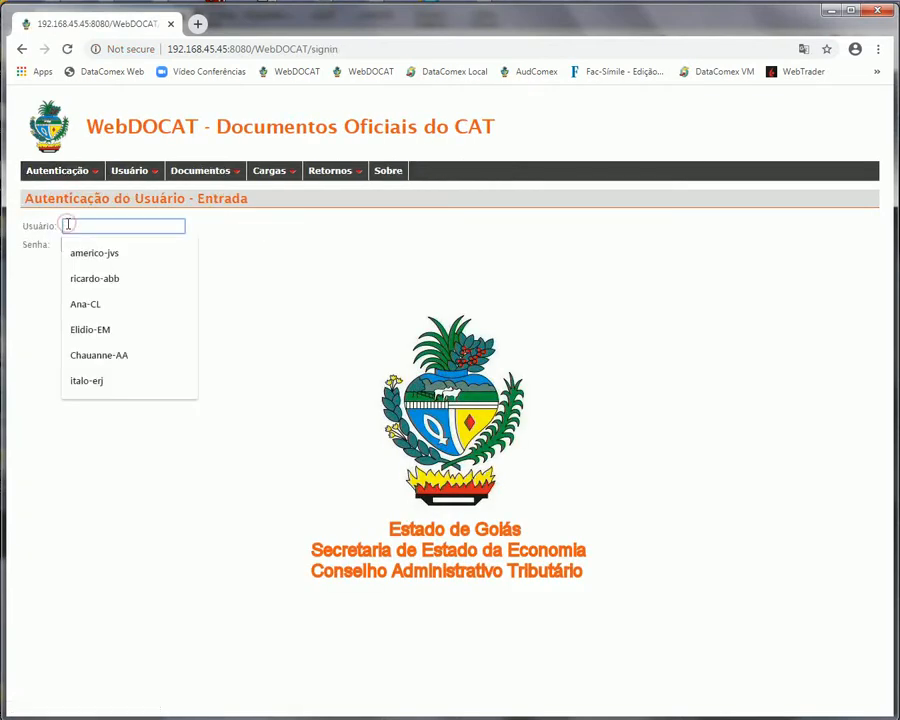
text(ivete-AF)
click(76, 247)
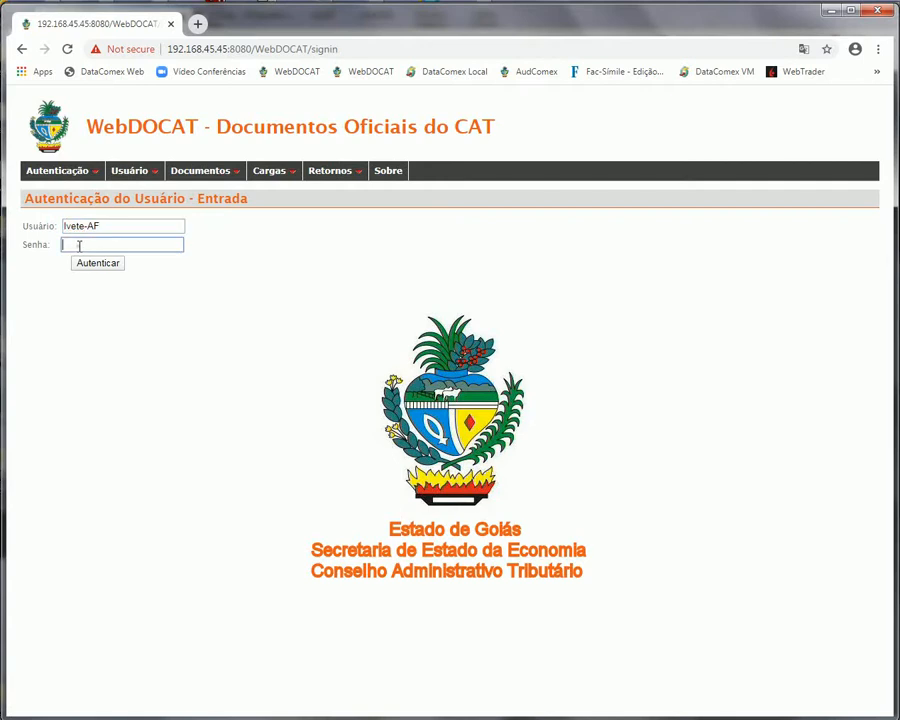
text(•••••••)
click(110, 265)
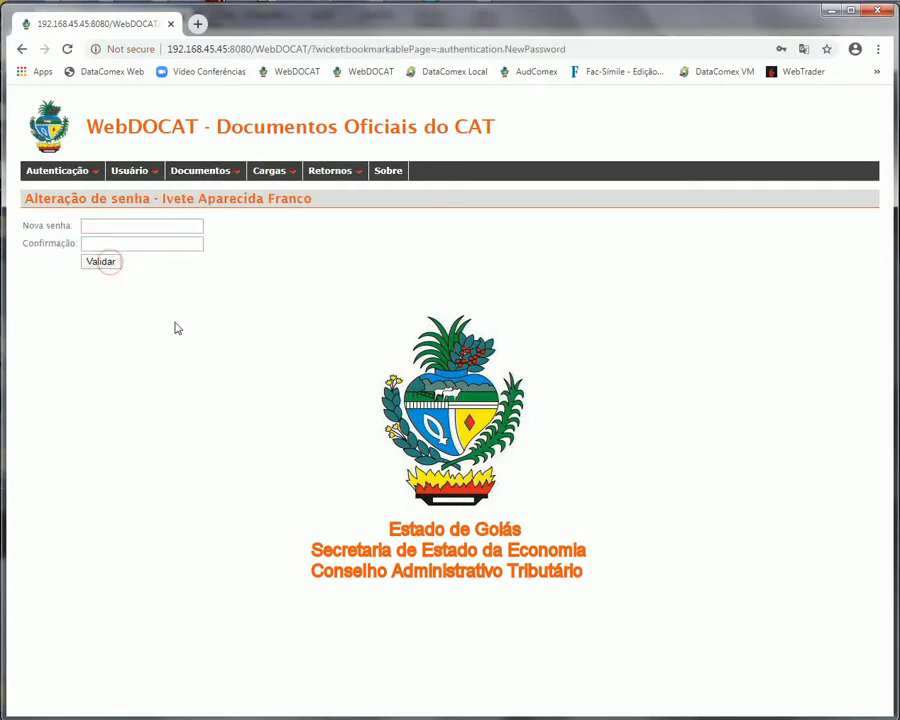
Enter and confirm a new password, validate it, and sign out
click(133, 223)
text(••••••••)
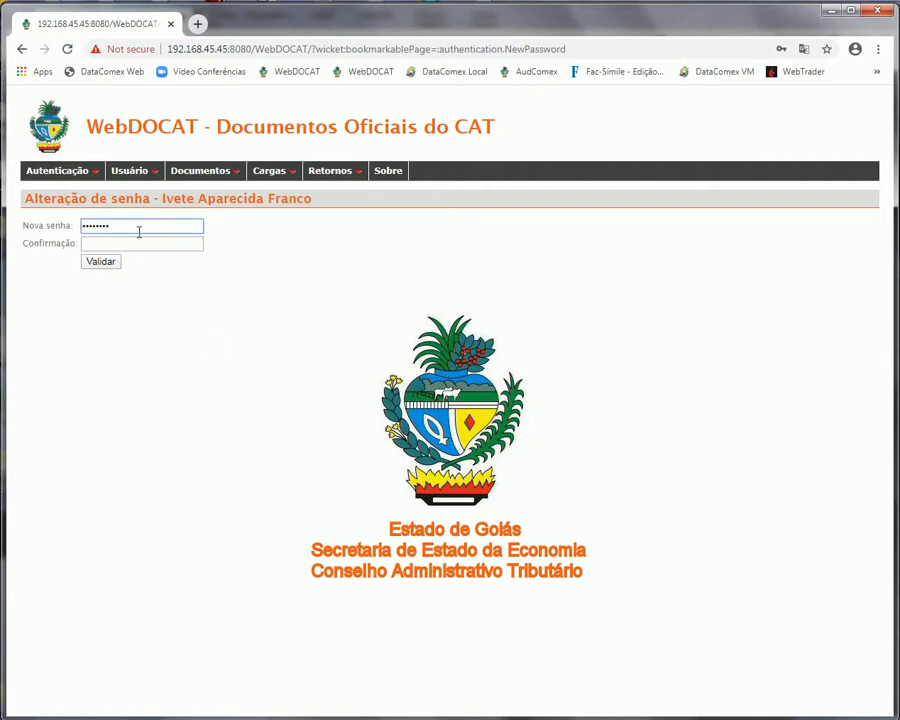
click(133, 240)
text(••••••••)
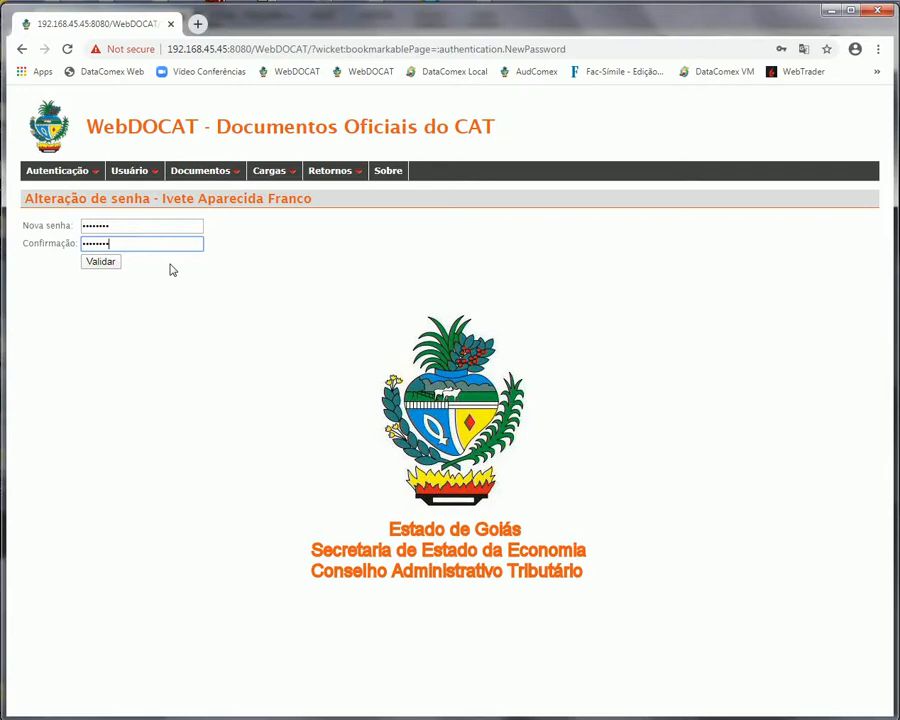
click(108, 263)
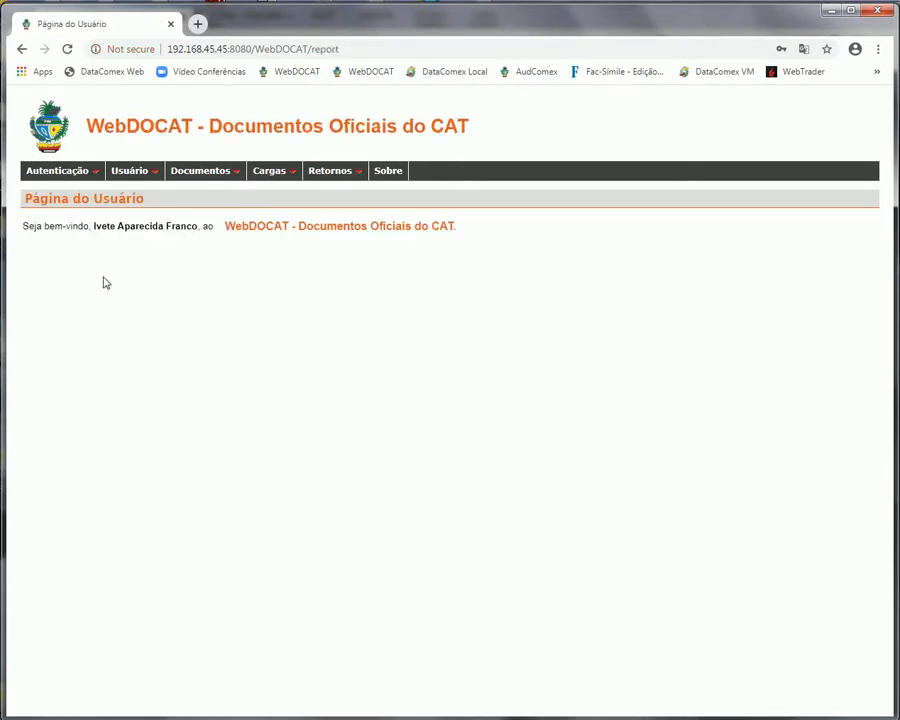
mouse_move(58, 172)
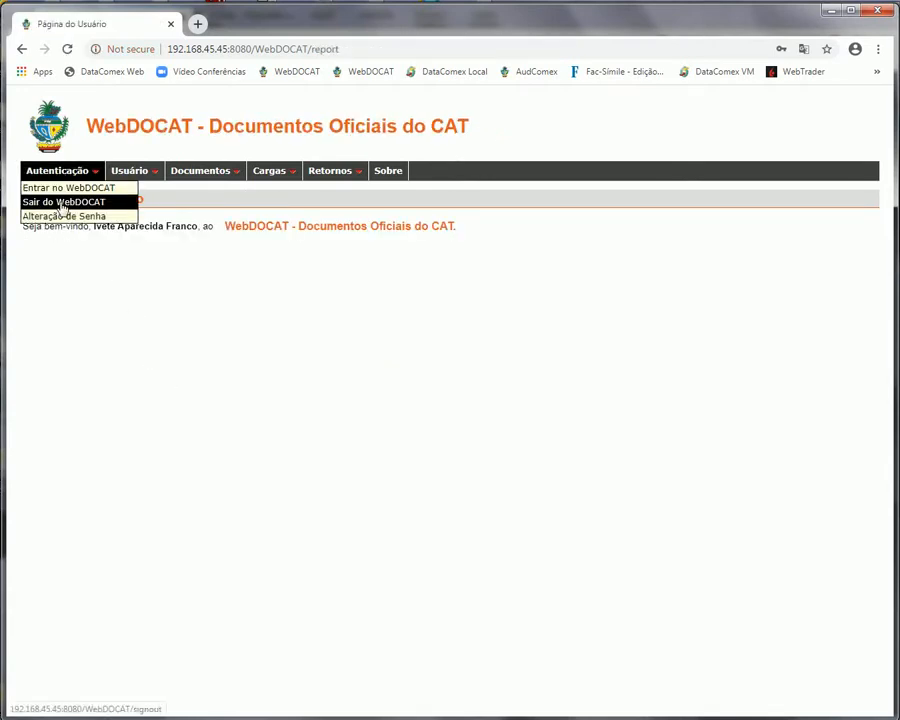
click(62, 202)
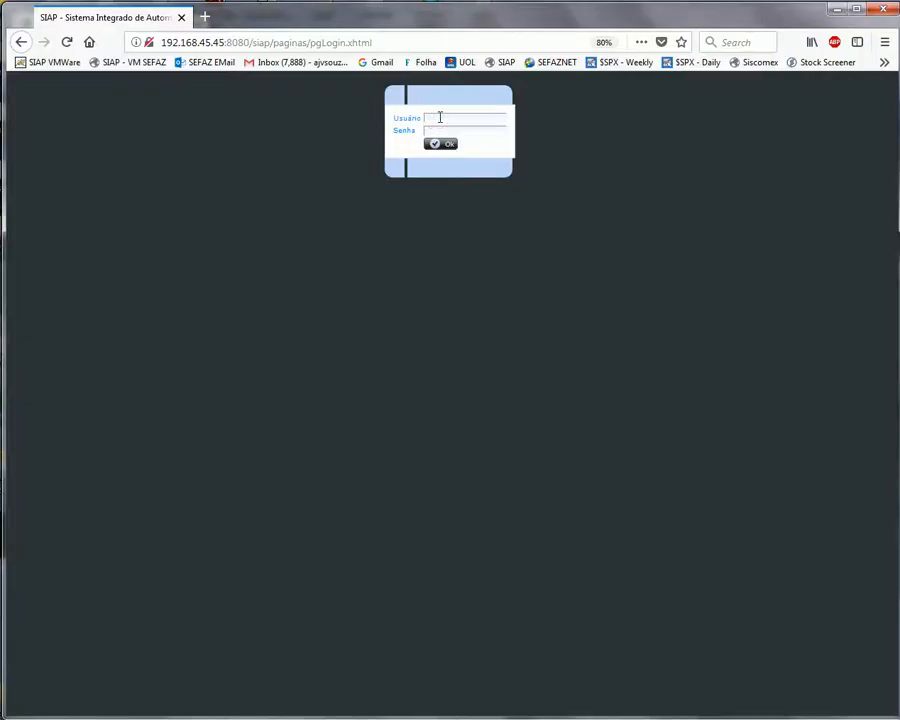
Enter the new user's SIAP username and password, dismiss the insecure-connection warning, and log in
text(ivete.AF)
click(449, 131)
text(••••••)
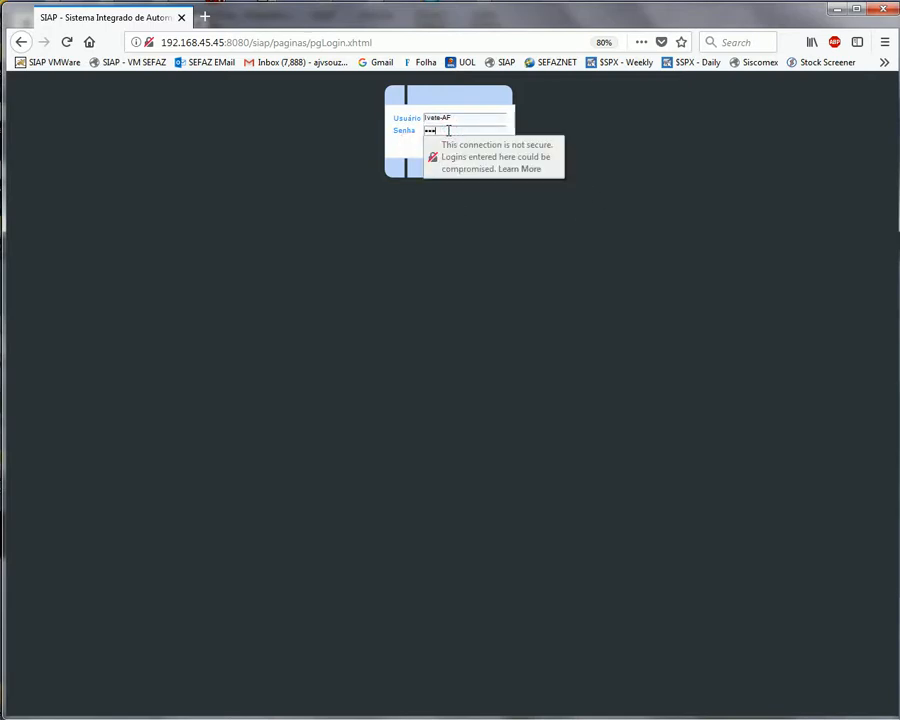
text(•••)
click(402, 146)
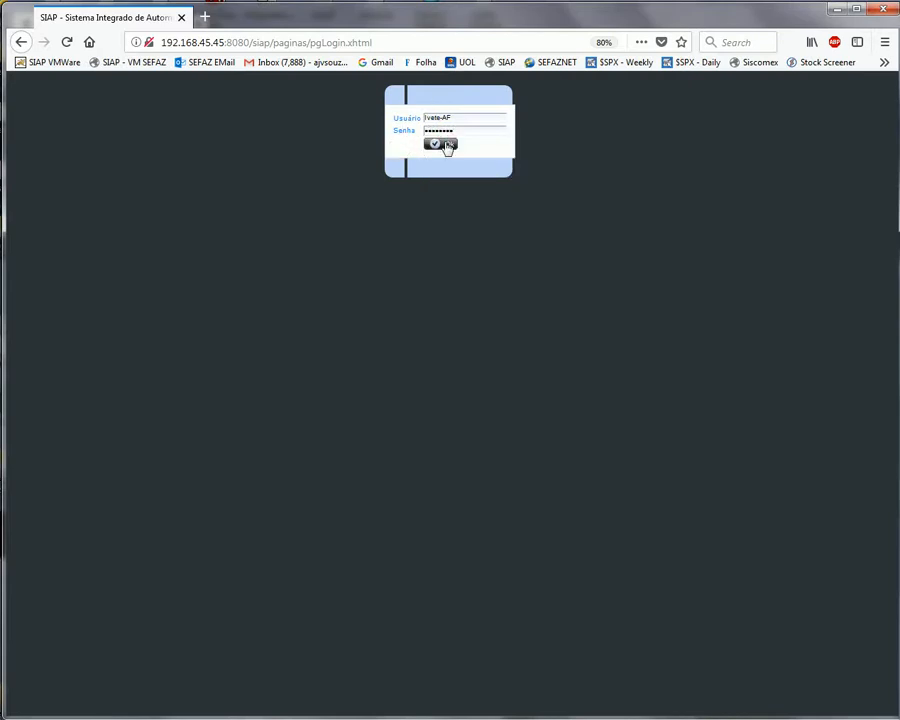
click(446, 146)
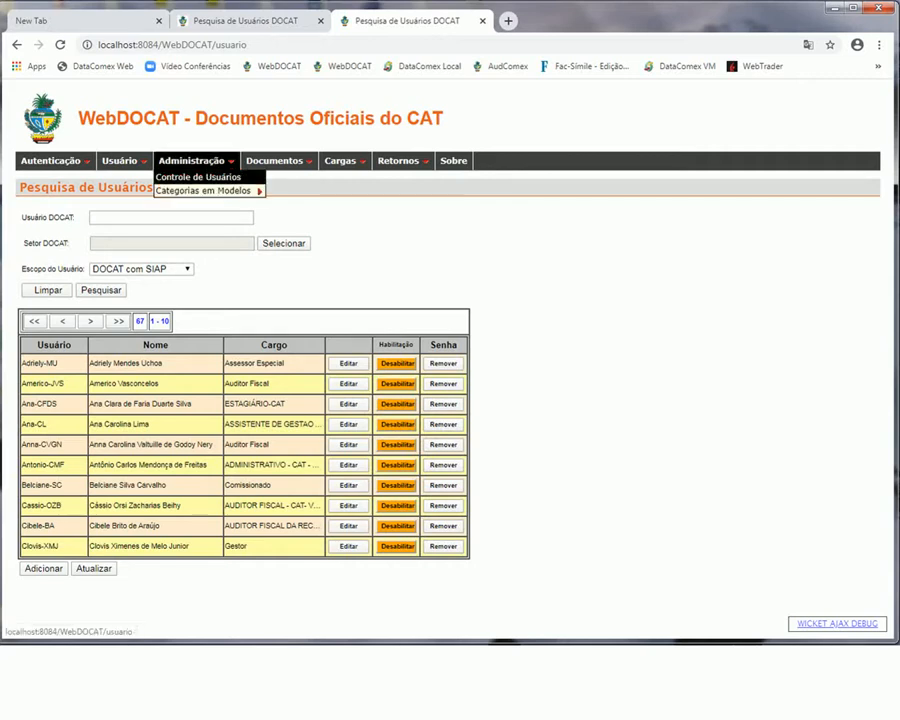
Open Administração > Controle de Usuários and click Adicionar for a blank DOCAT user form
click(198, 177)
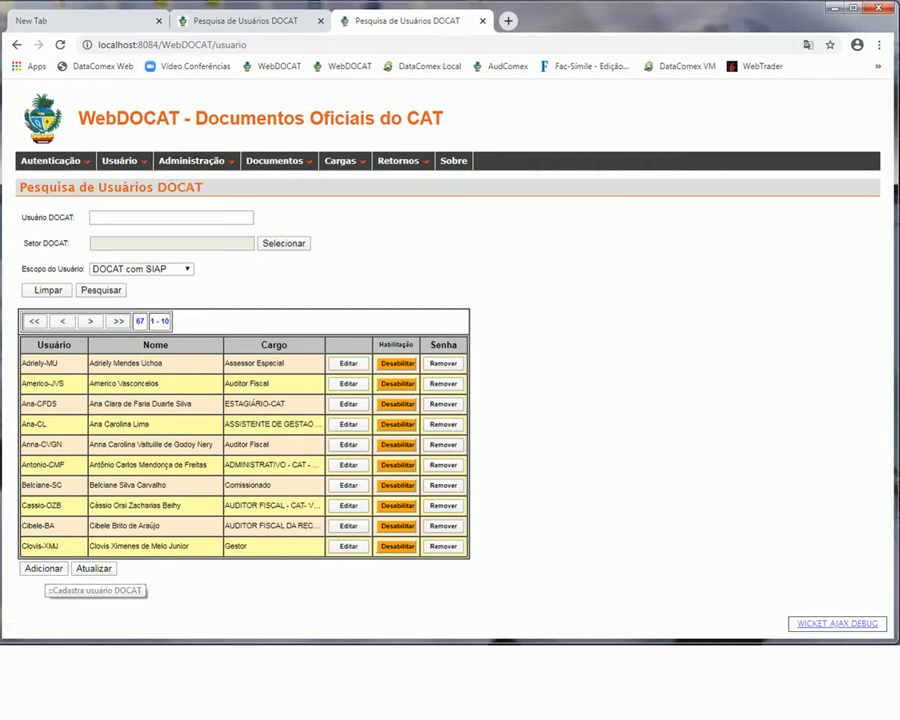
click(44, 568)
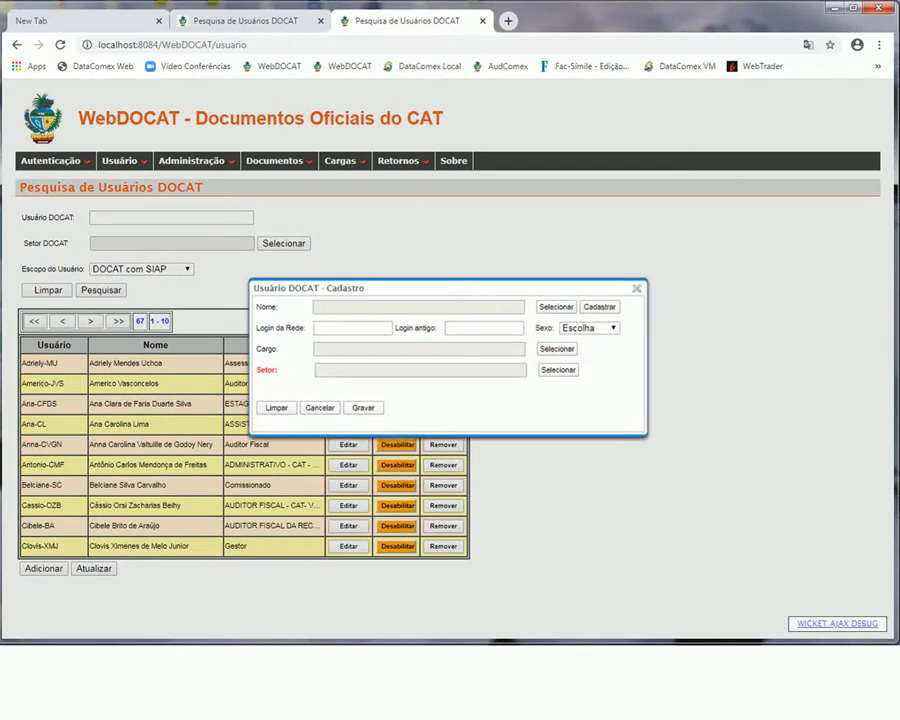
drag(447, 288, 462, 321)
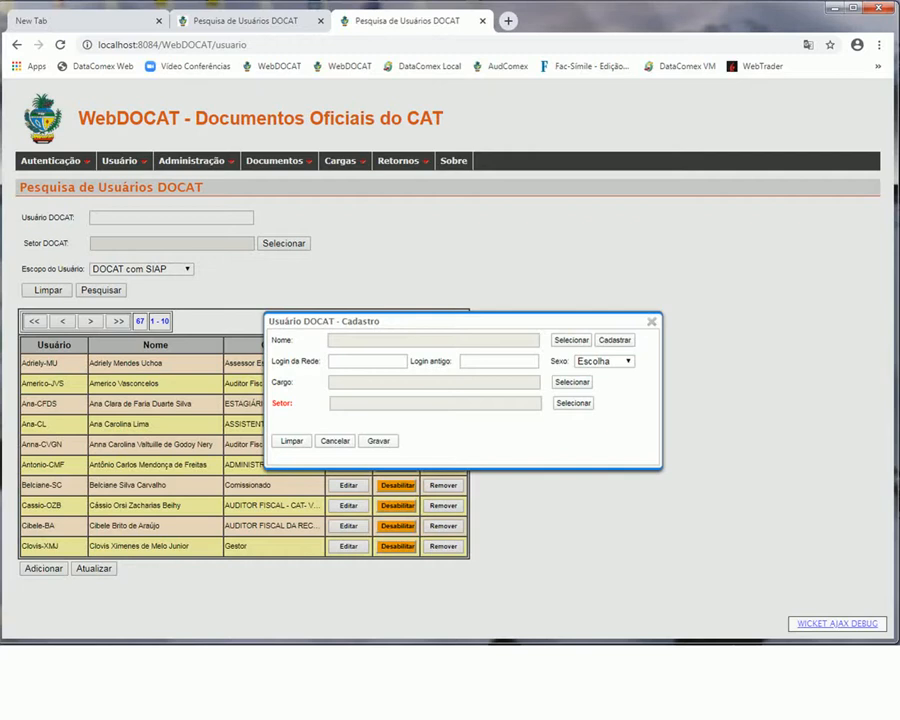
Review the SIAP users missing from DOCAT, close that list, and open the DOCAT sector list
click(571, 340)
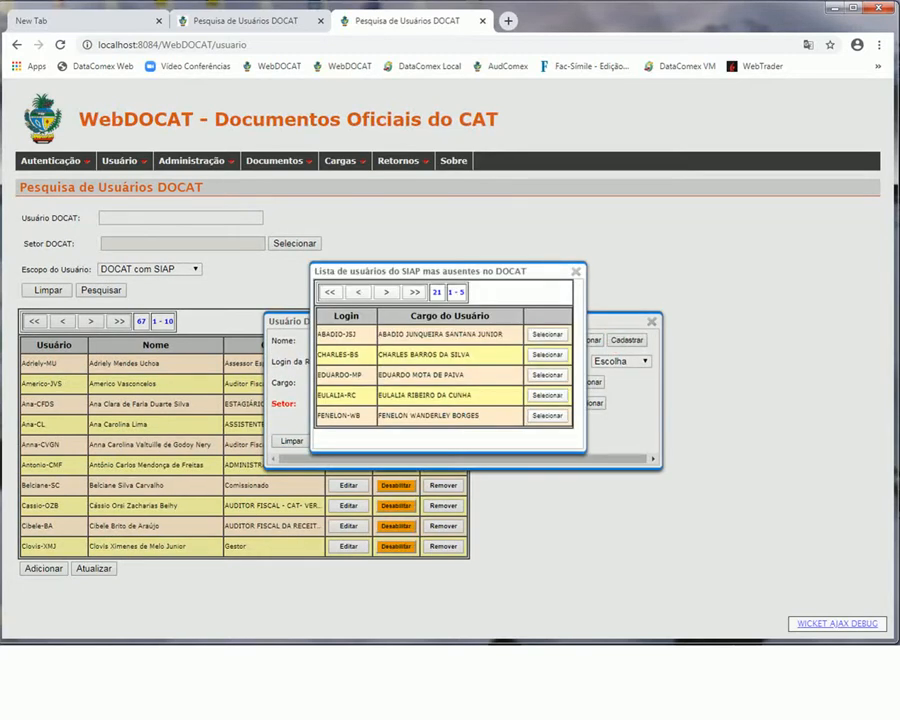
click(575, 271)
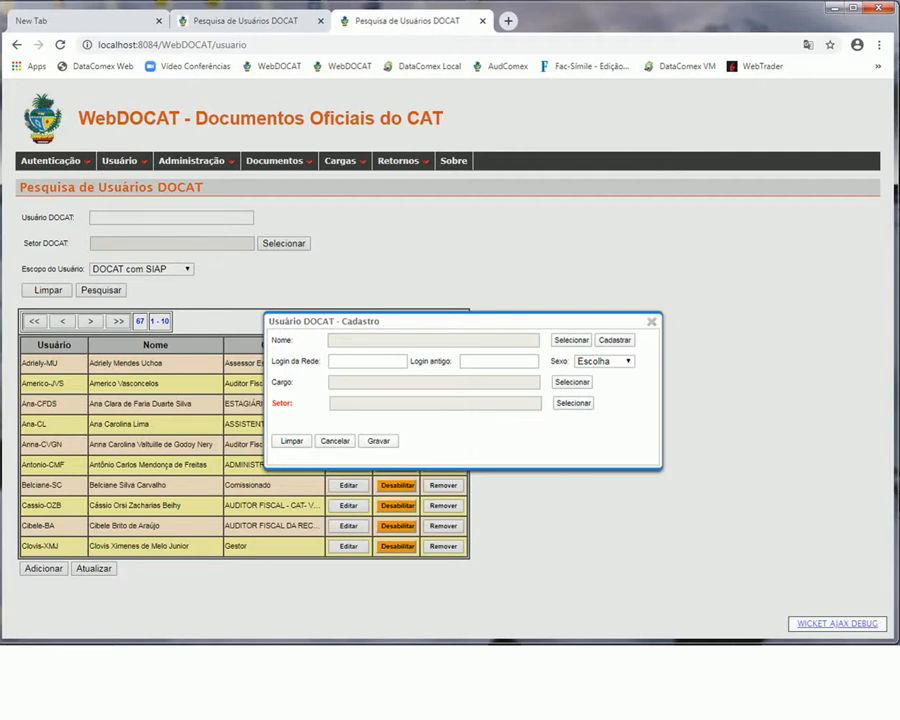
click(573, 403)
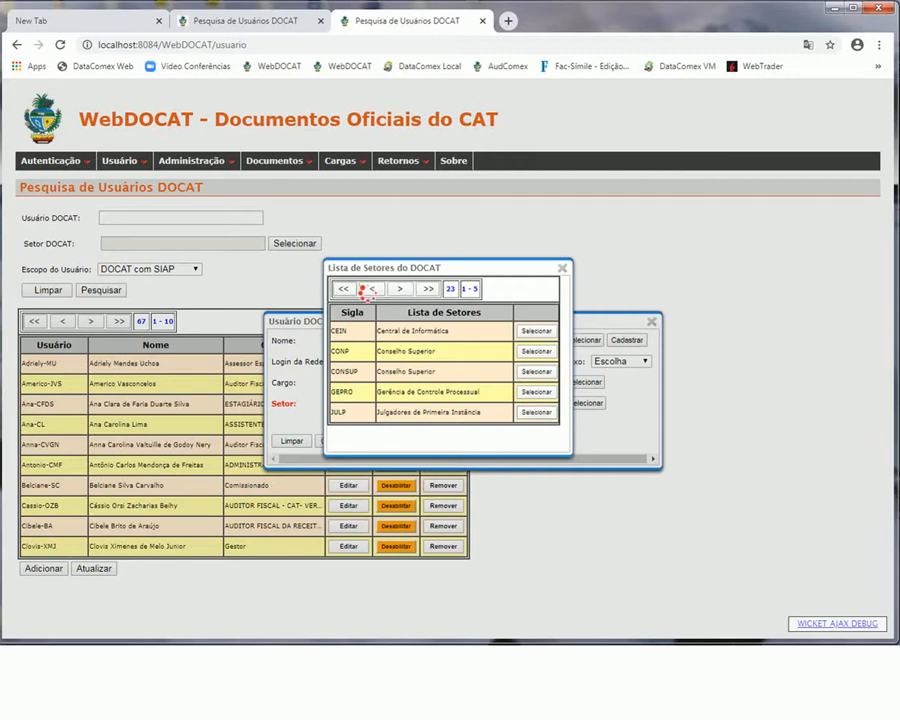
Page the DOCAT sectors forward to entries 16–20, close the list, and reopen it
click(400, 289)
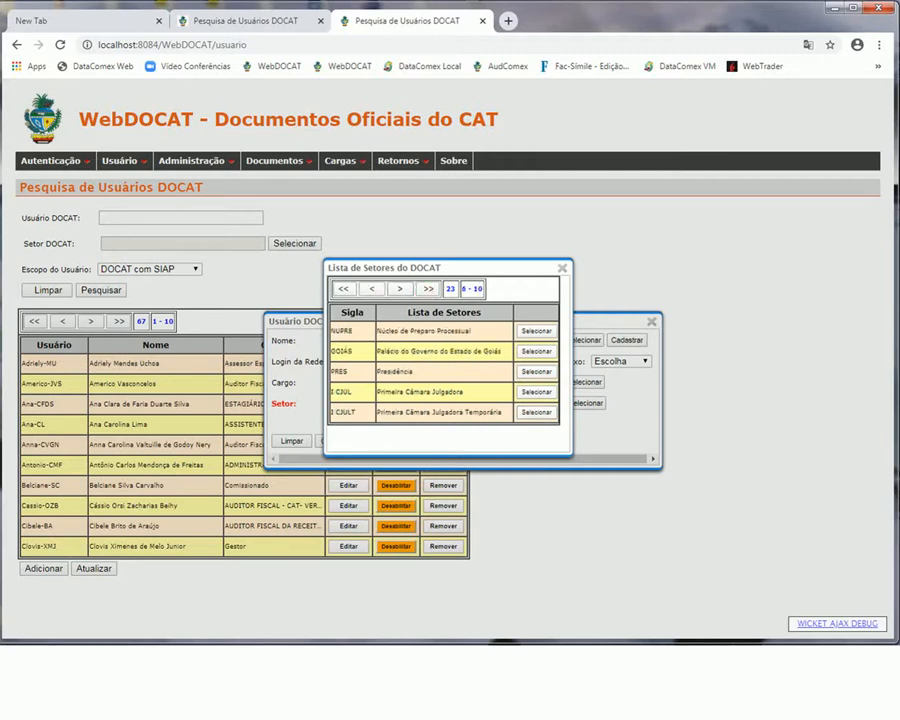
click(400, 289)
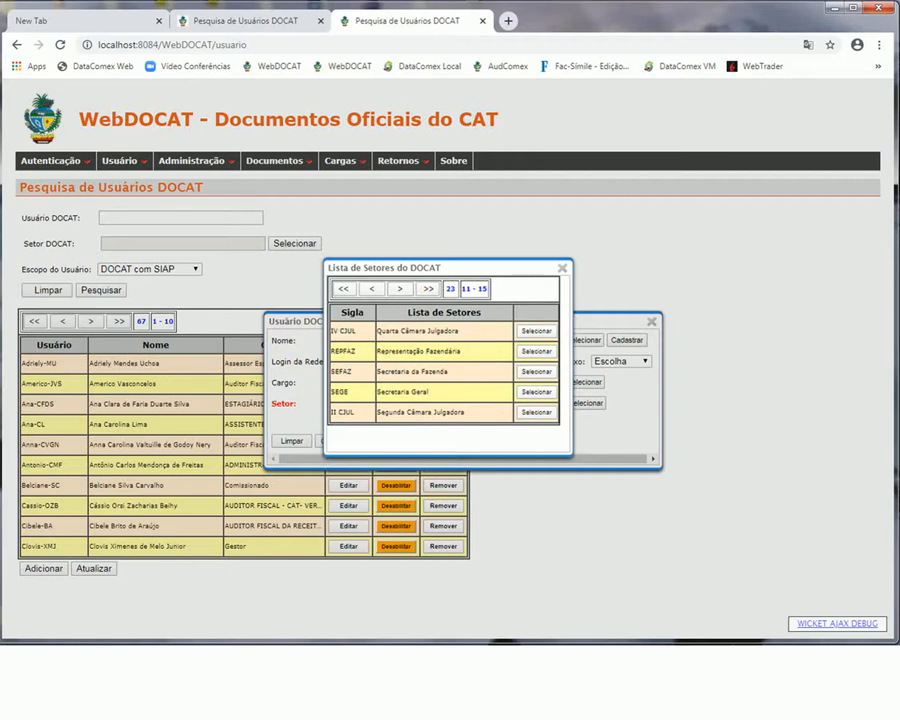
click(400, 289)
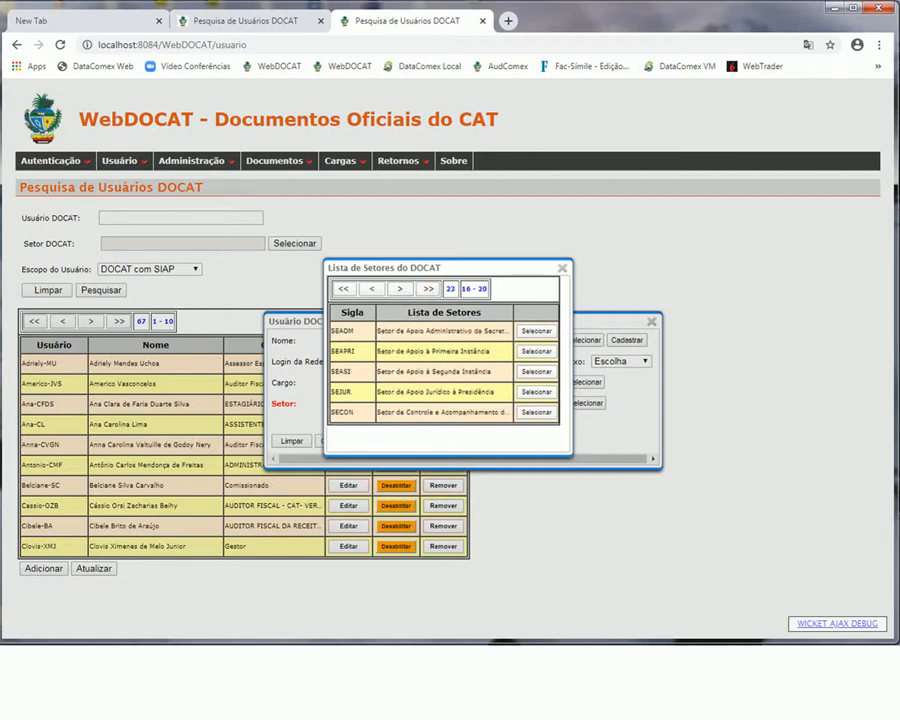
click(562, 268)
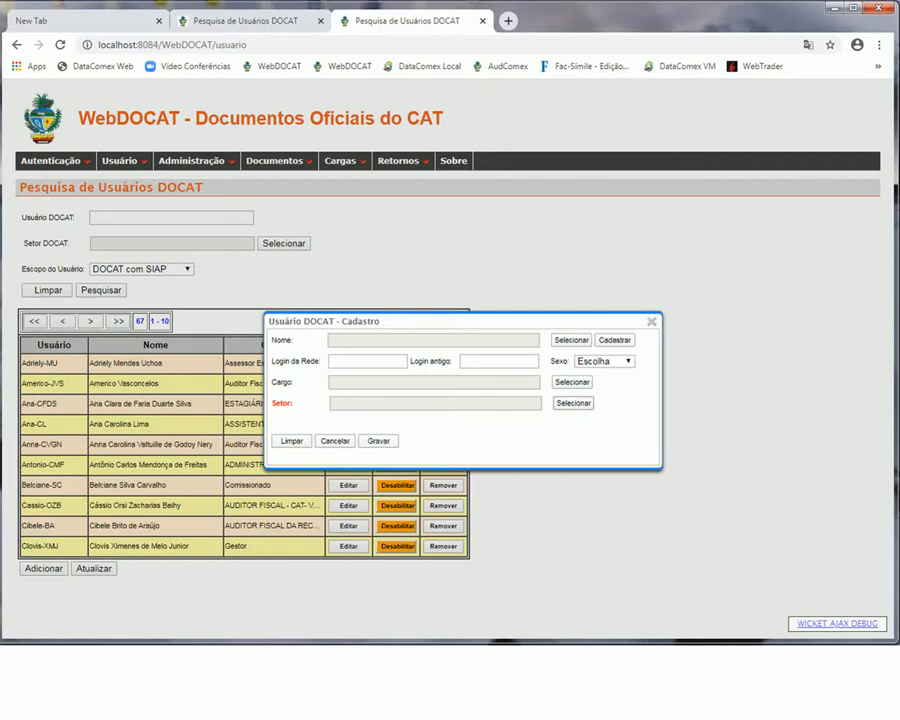
click(573, 403)
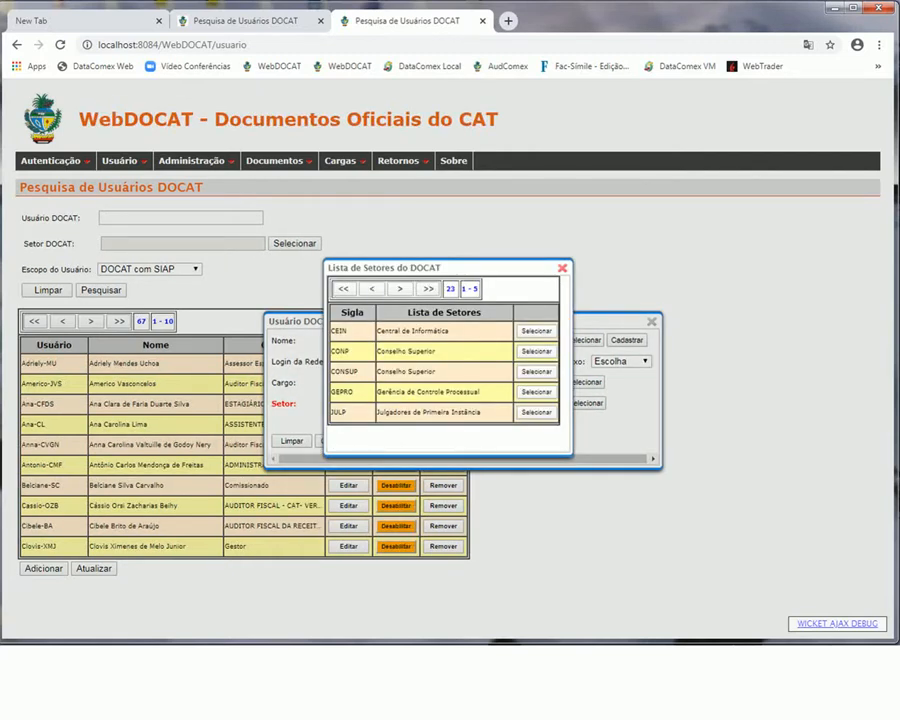
Dismiss the DOCAT sector list and start a blank Usuário SIAP - Cadastro form
click(562, 268)
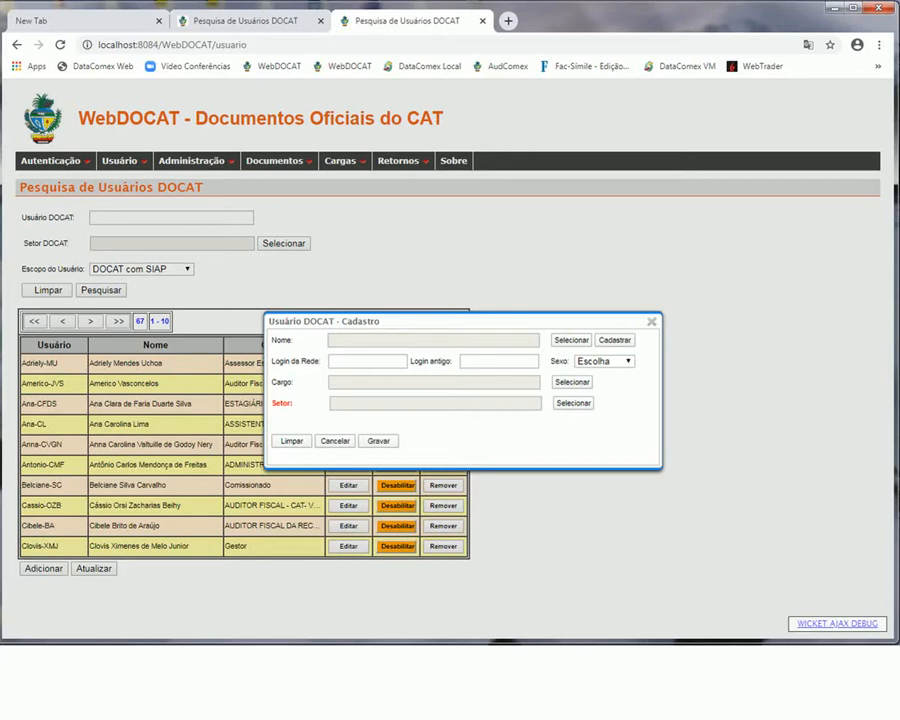
click(615, 340)
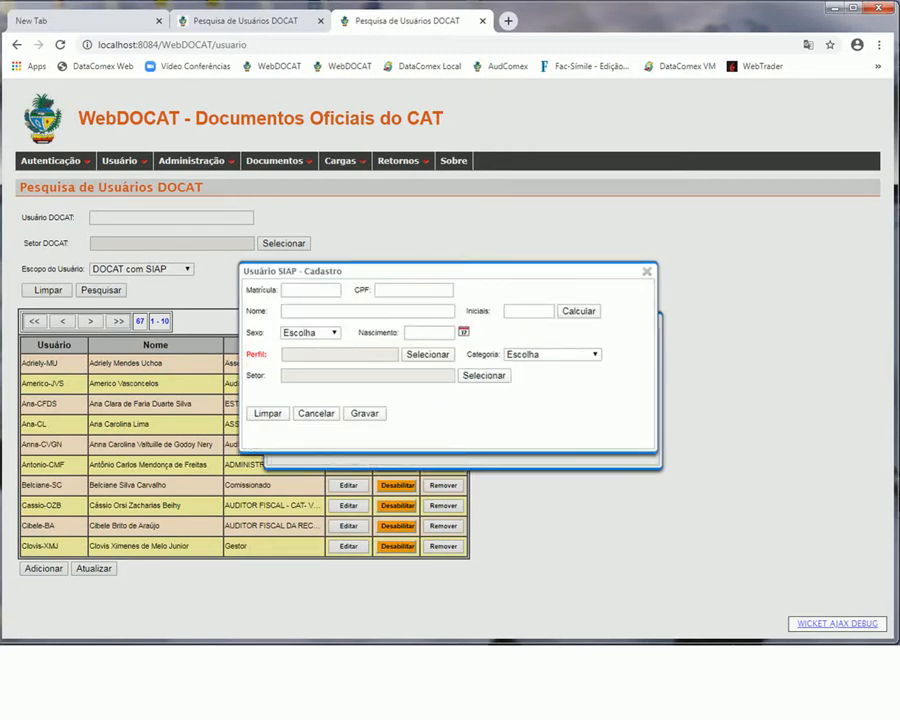
Enter the new user's Matrícula, CPF and full name in the Usuário SIAP form
drag(430, 271, 457, 432)
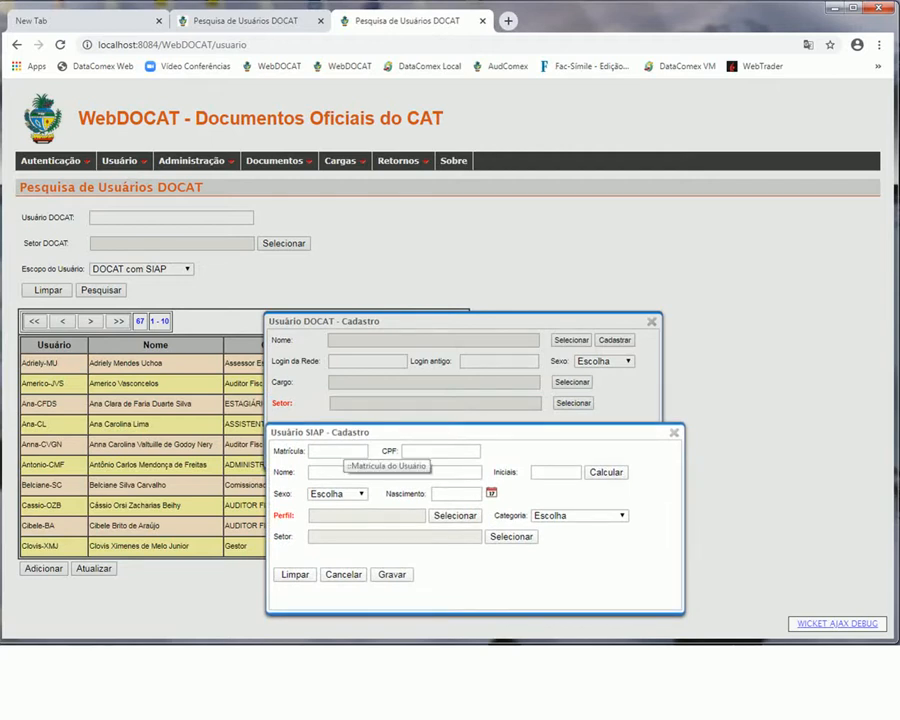
click(340, 451)
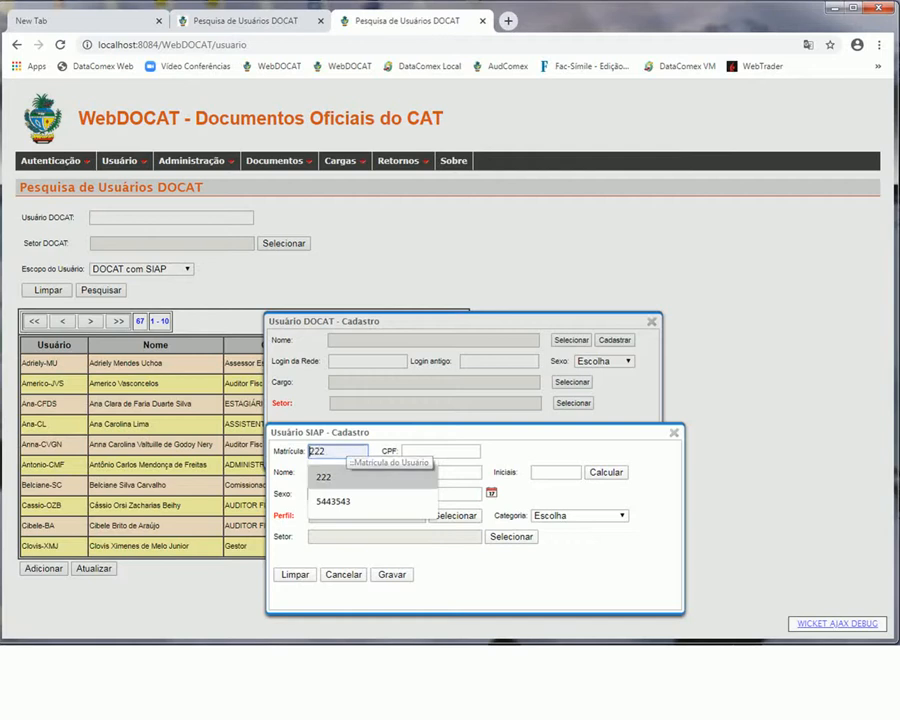
click(440, 451)
click(580, 556)
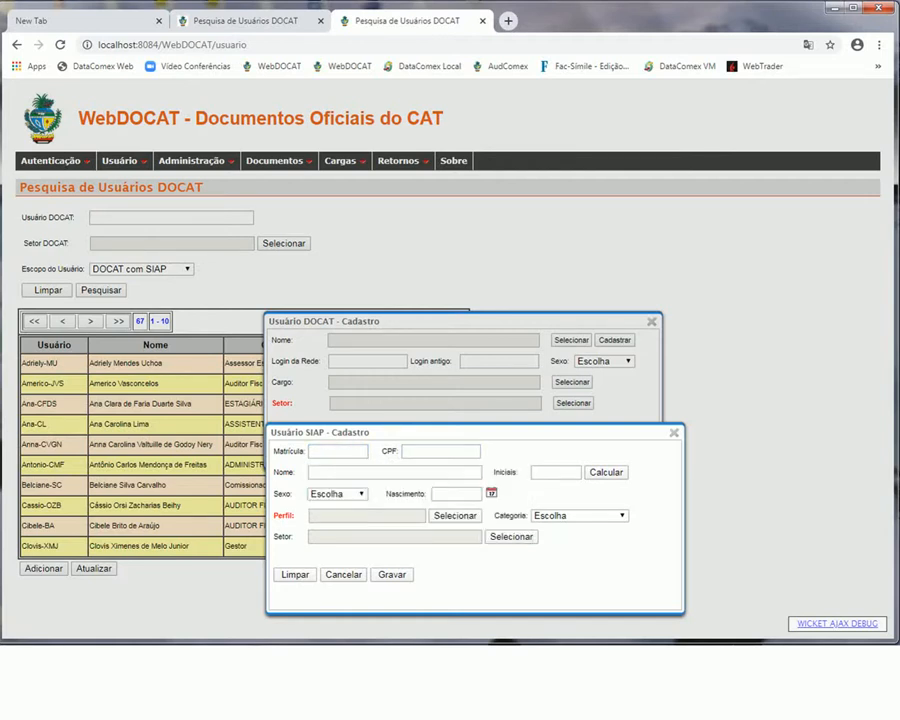
click(338, 451)
text(5)
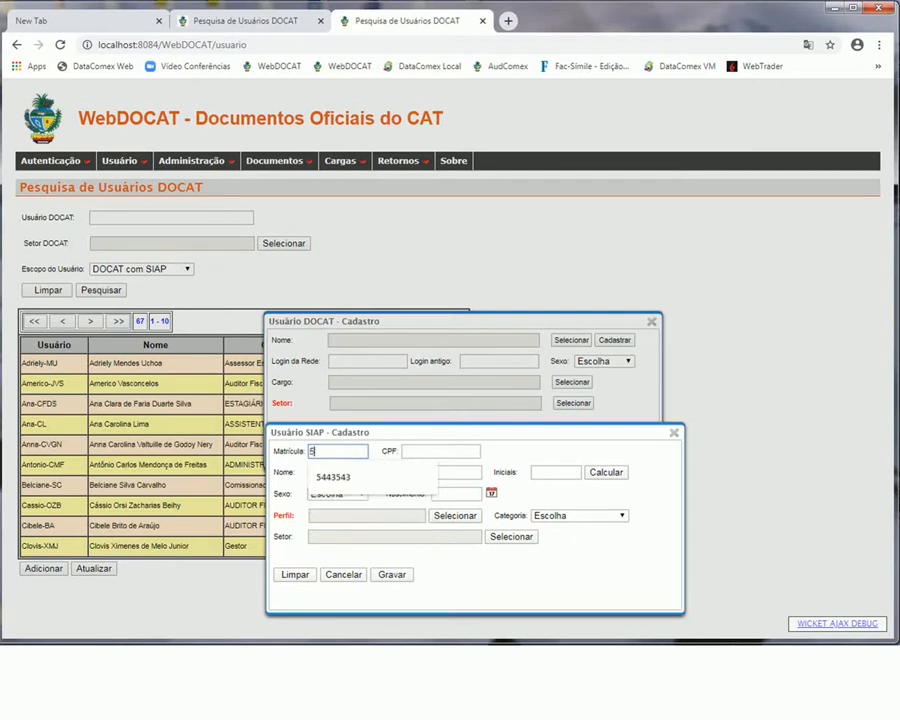
text(4354353)
key(Tab)
text(353454353)
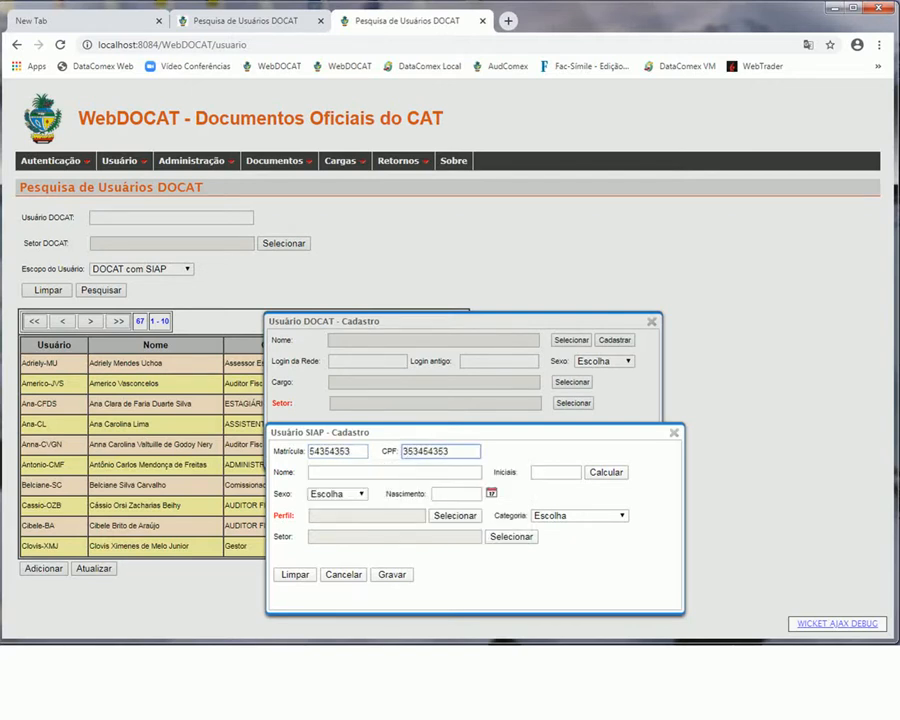
key(Tab)
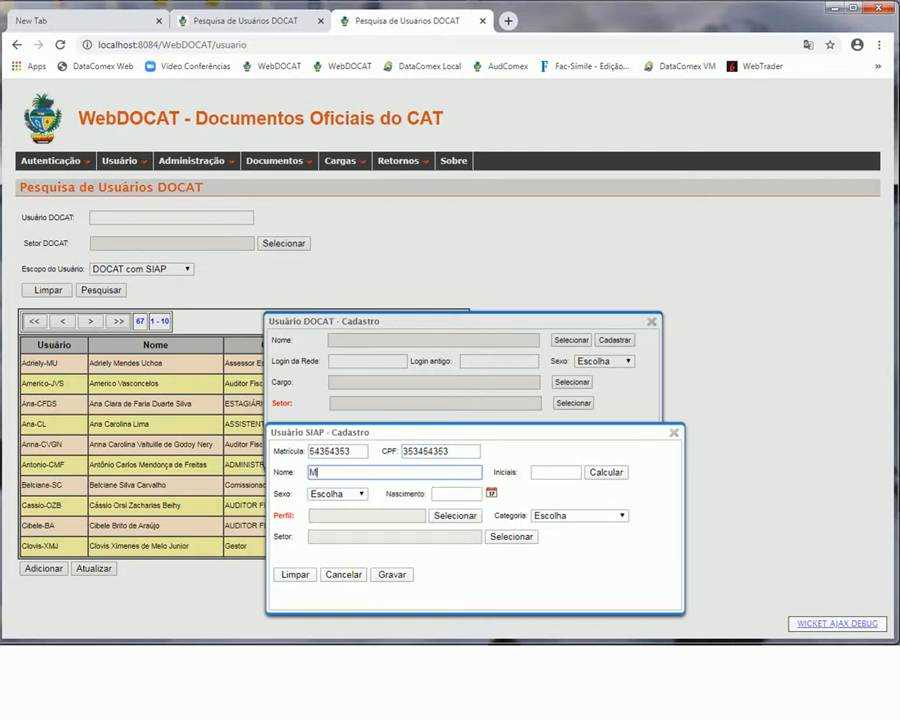
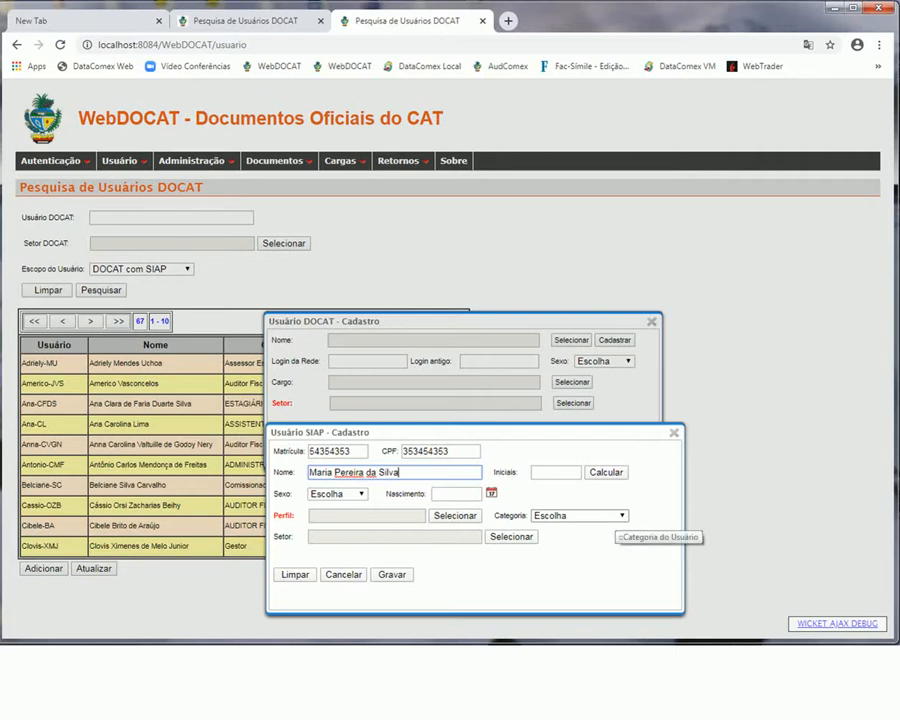
Generate the user's initials from the name with Calcular
click(555, 472)
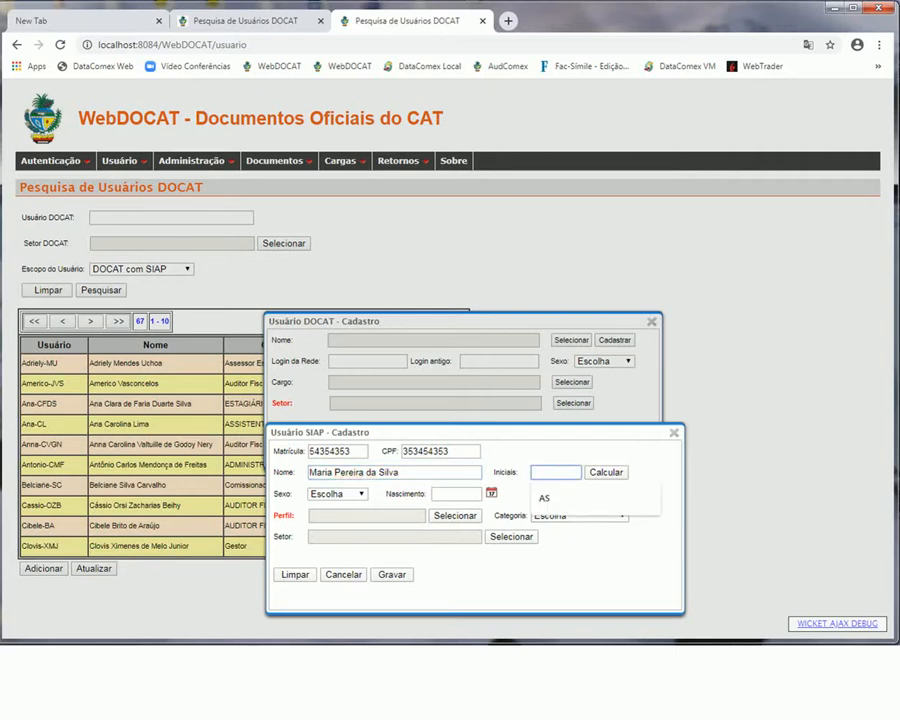
click(606, 472)
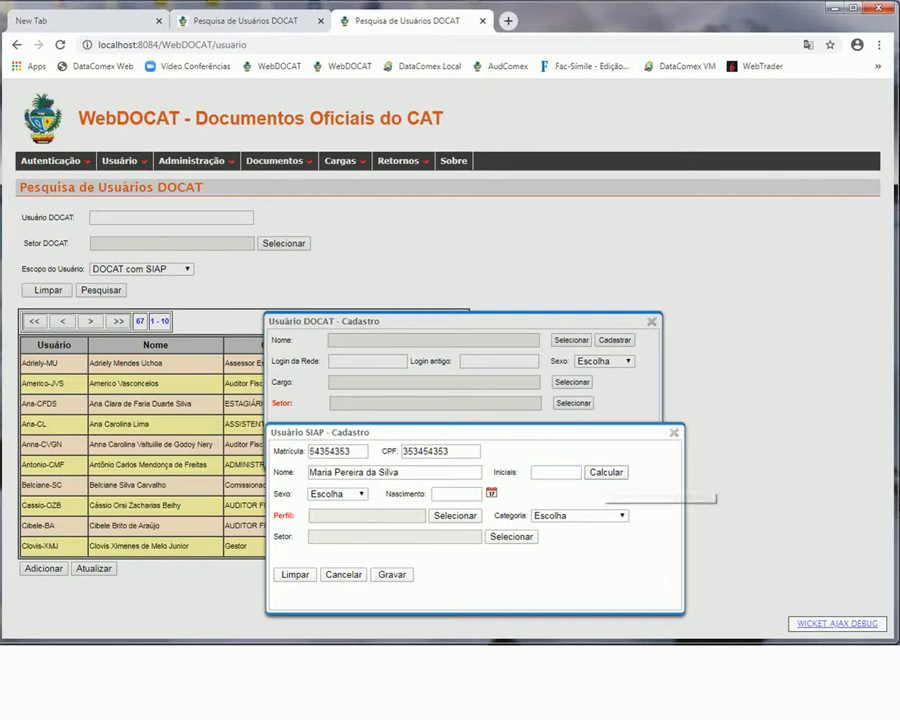
click(604, 473)
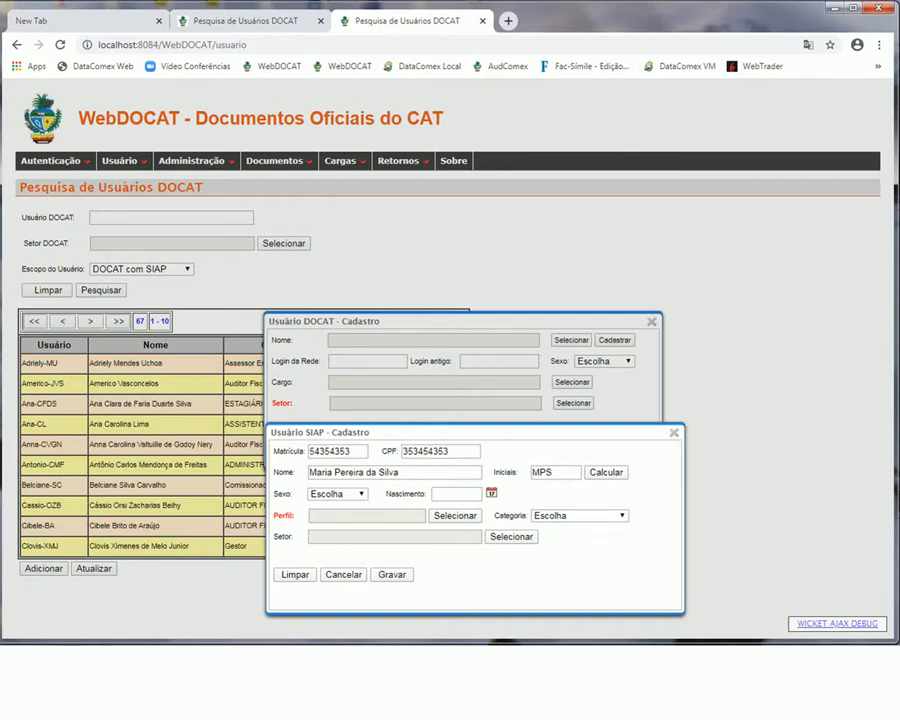
Set sex to Feminino and pick 8 April 2020 as the birth date
click(338, 494)
click(331, 528)
click(491, 493)
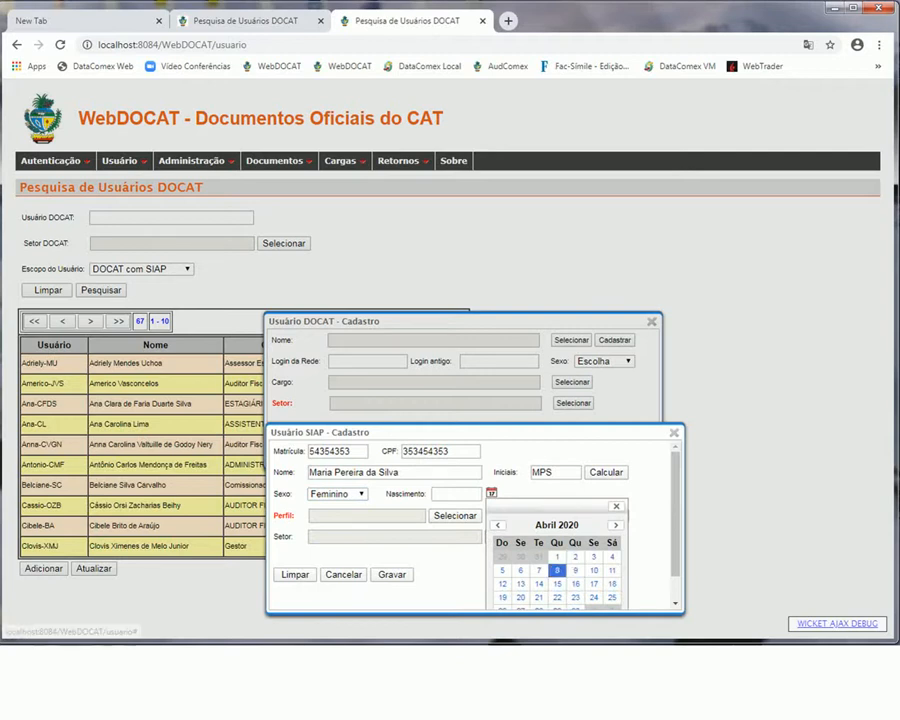
click(556, 569)
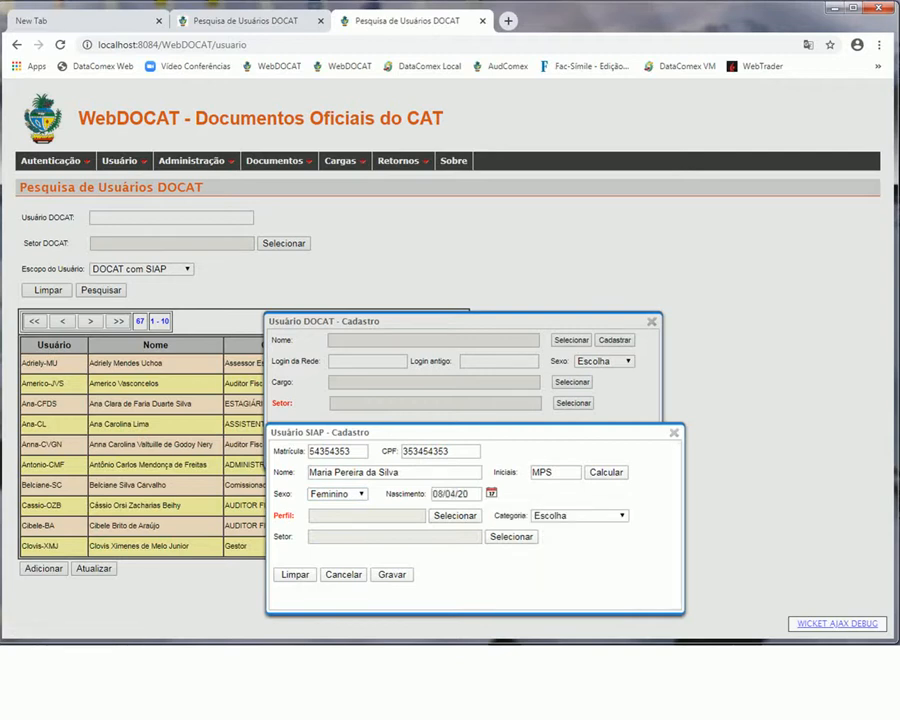
Assign the SIAP sector CONSELHO SUPERIOR and the category Administrativo
click(511, 536)
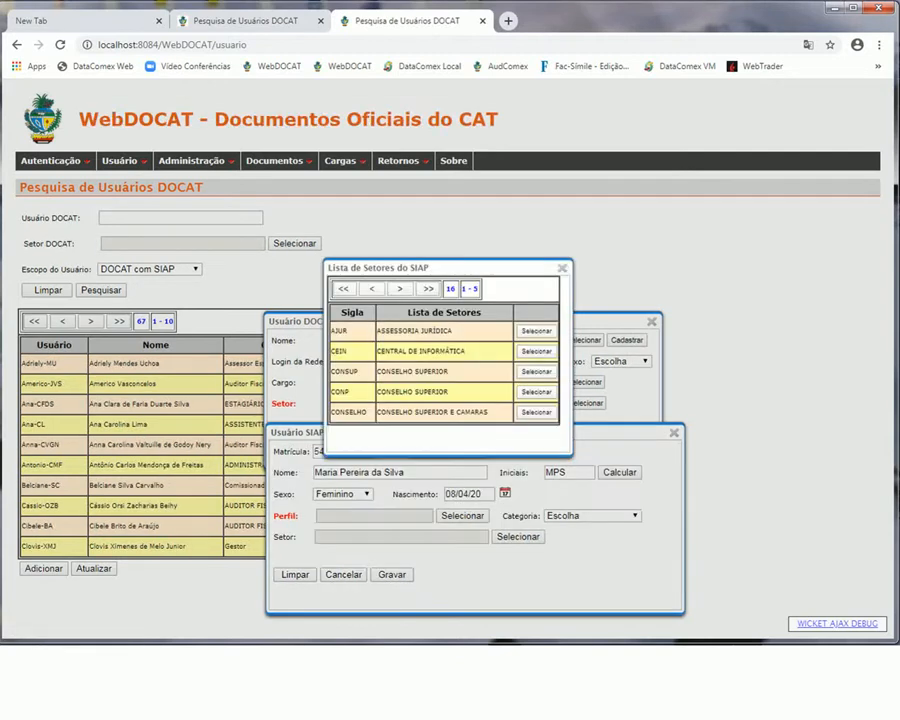
click(537, 372)
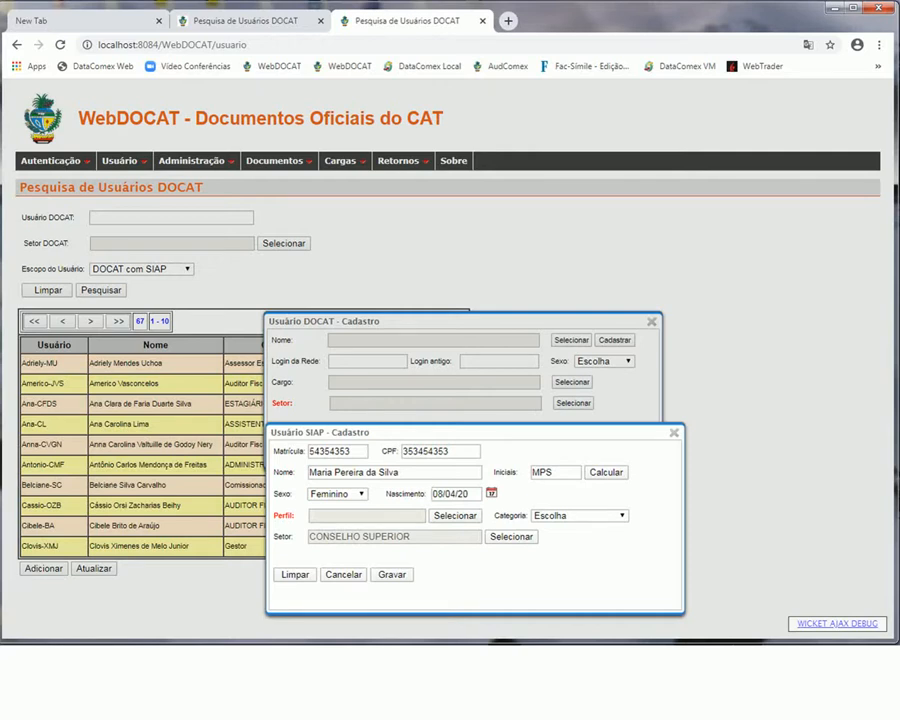
drag(475, 433, 477, 491)
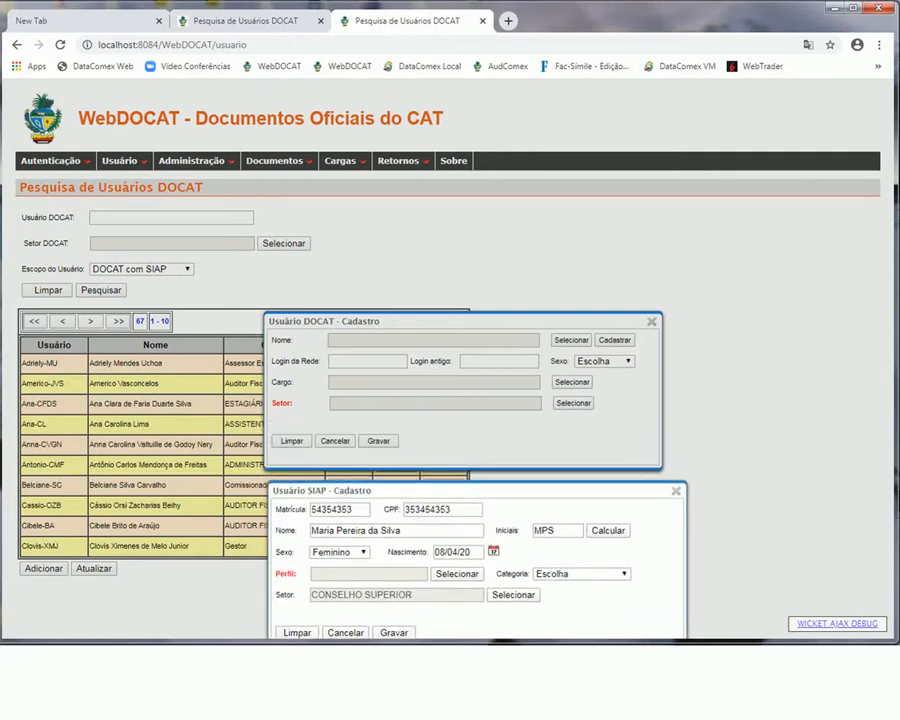
drag(477, 491, 469, 396)
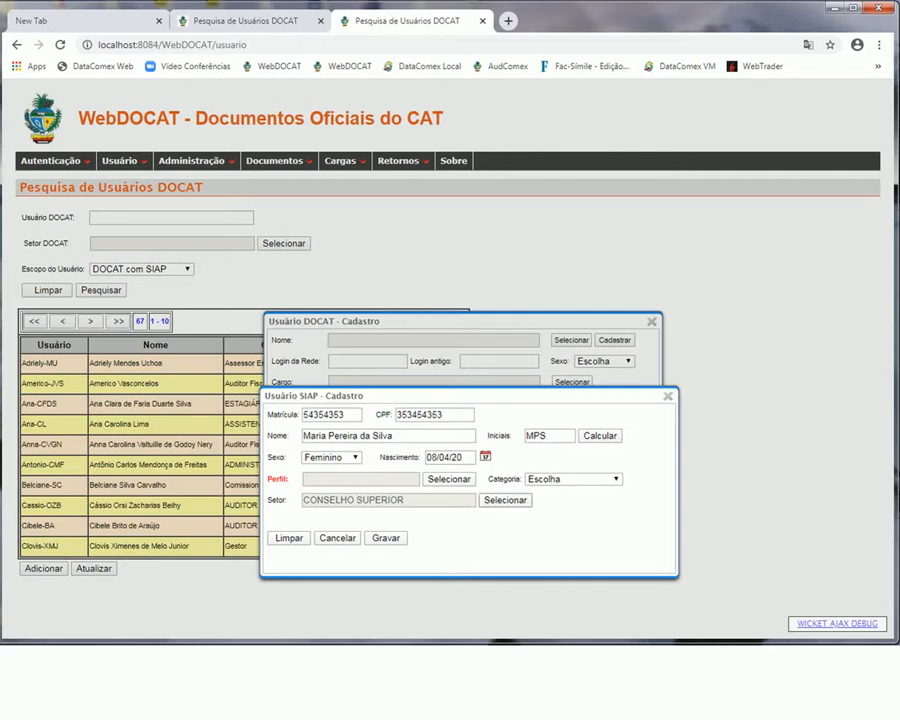
click(573, 479)
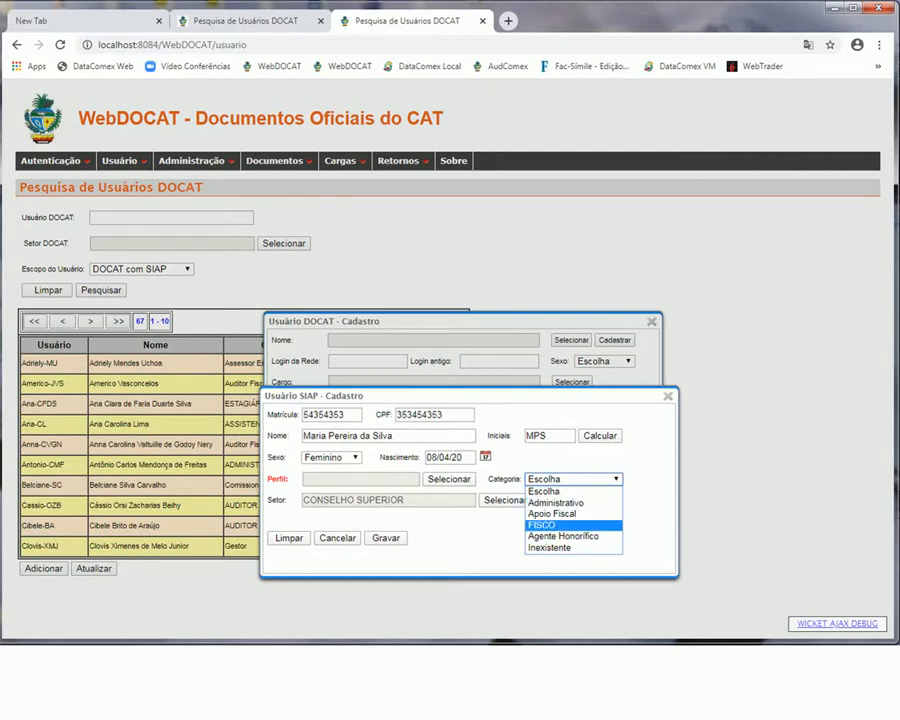
click(557, 503)
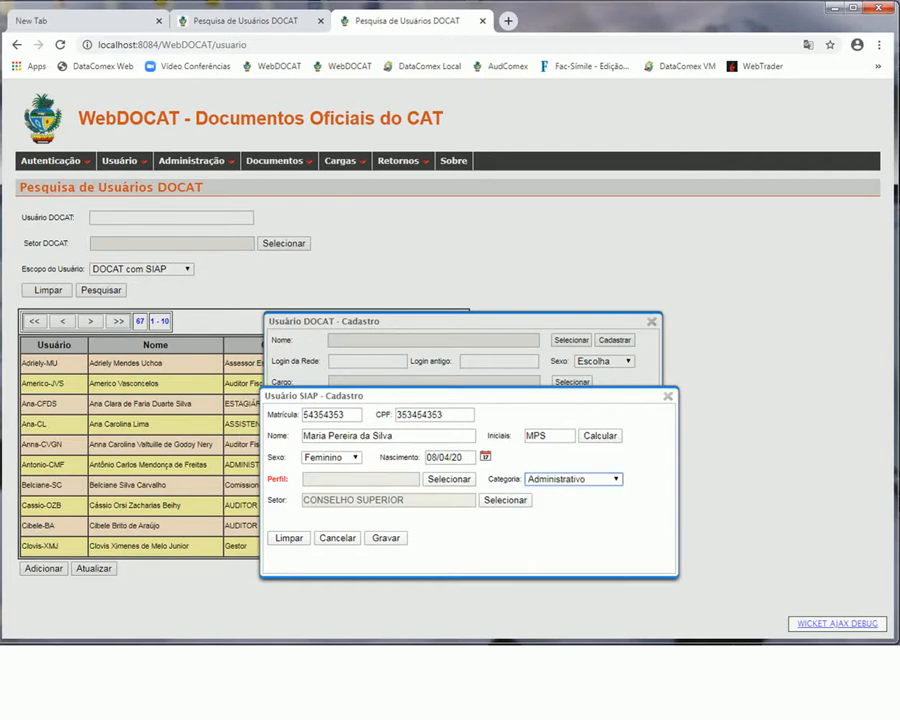
Assign the WebDOCAT Usuario profile from the last profile page and save the SIAP registration
click(449, 479)
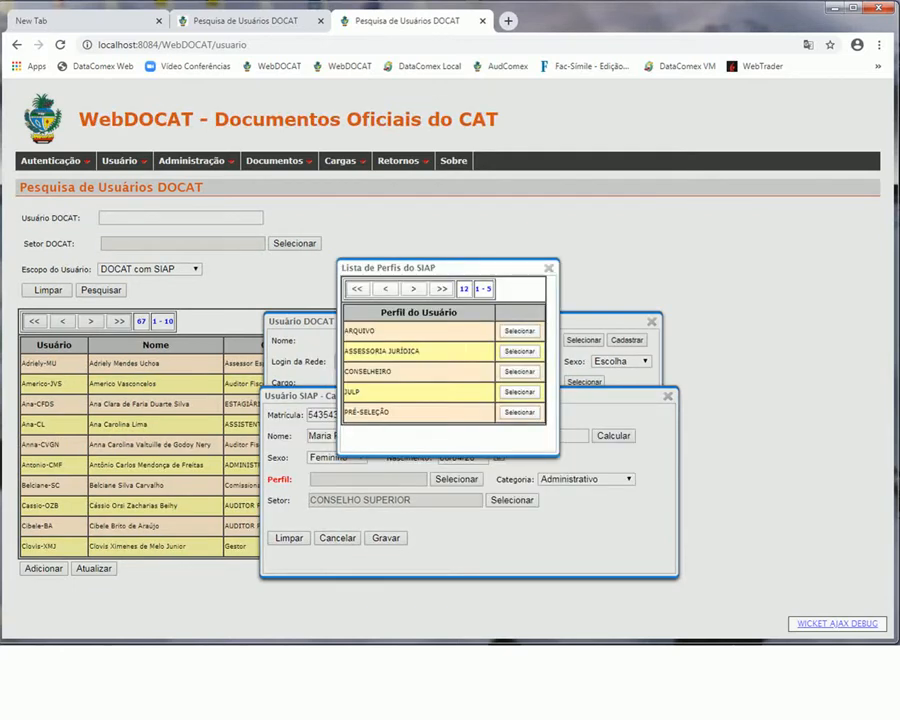
click(442, 289)
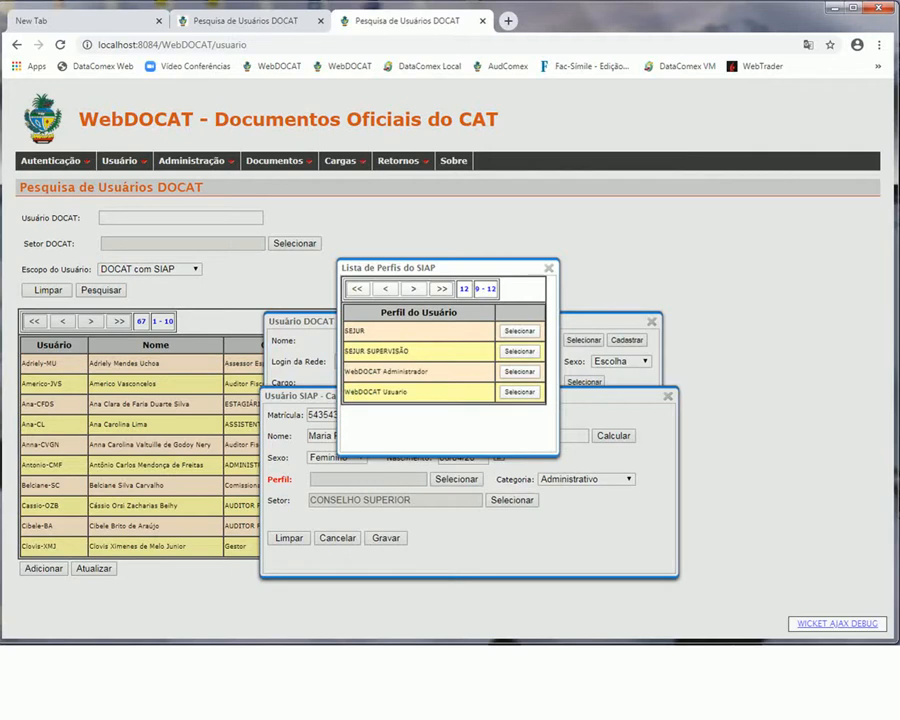
drag(400, 268, 672, 384)
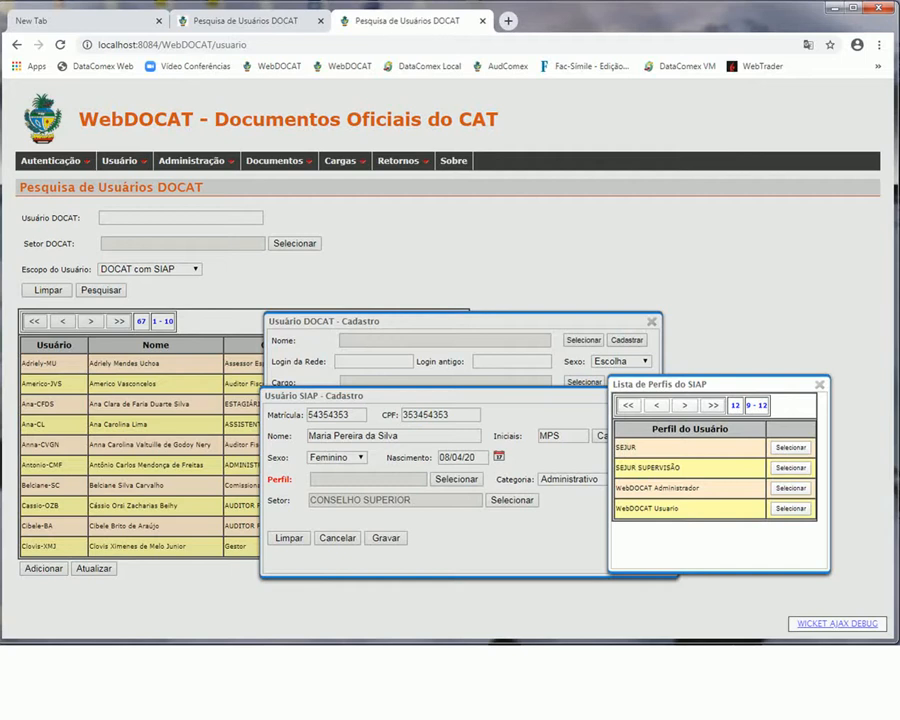
click(790, 508)
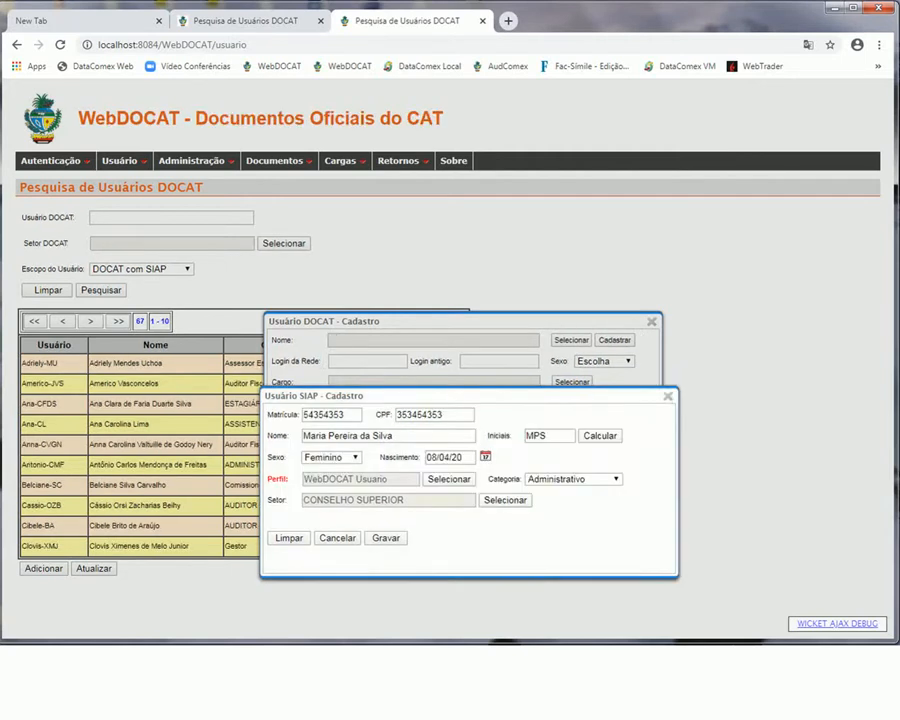
drag(400, 396, 298, 426)
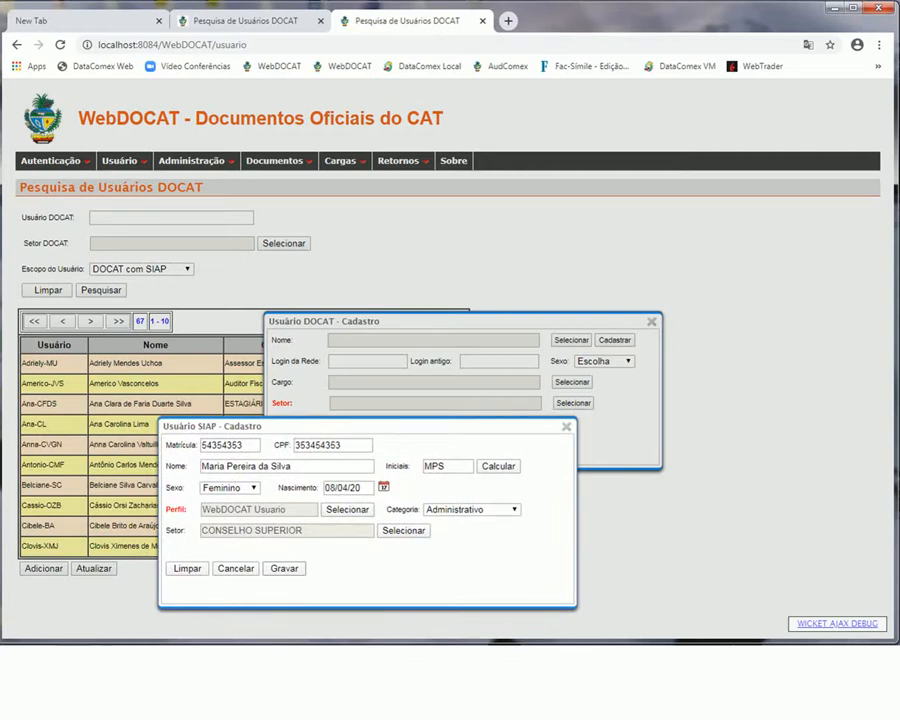
click(284, 568)
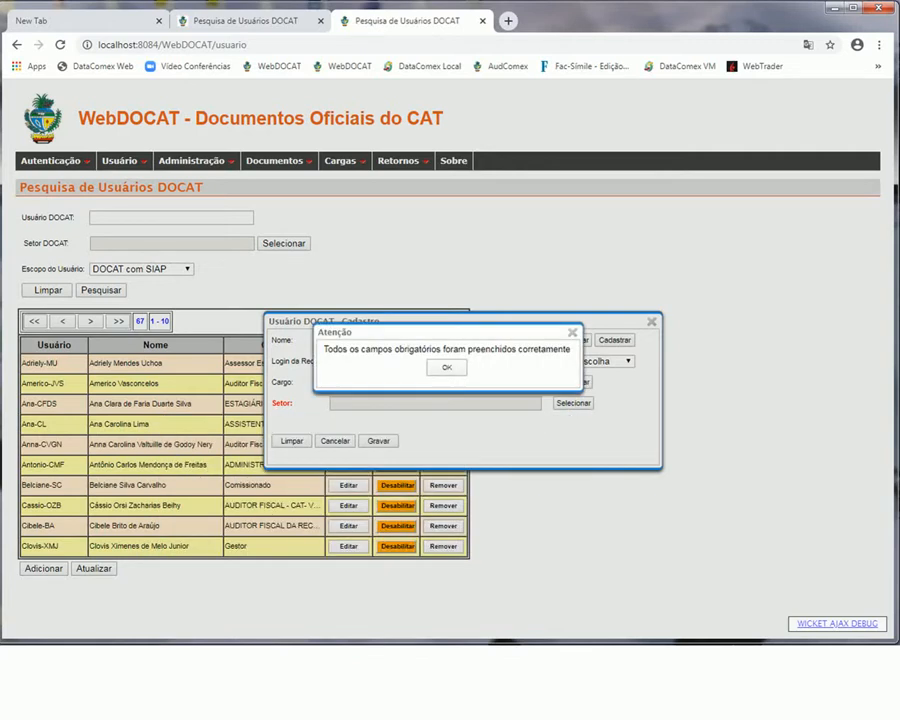
Dismiss the Atenção confirmation and enter the user's old login in Login antigo
drag(435, 332, 631, 534)
click(644, 569)
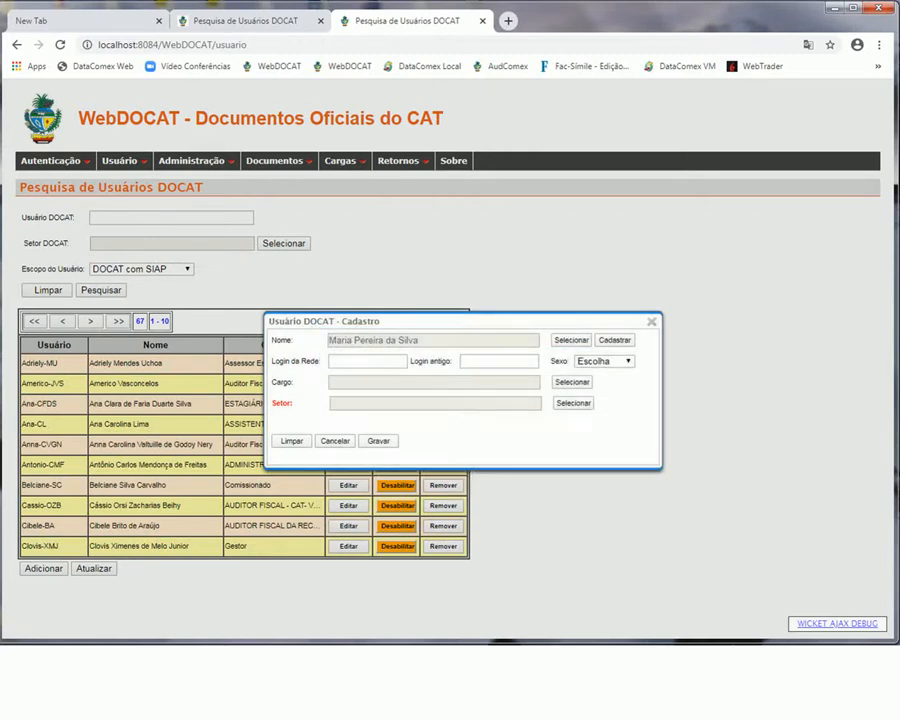
click(362, 361)
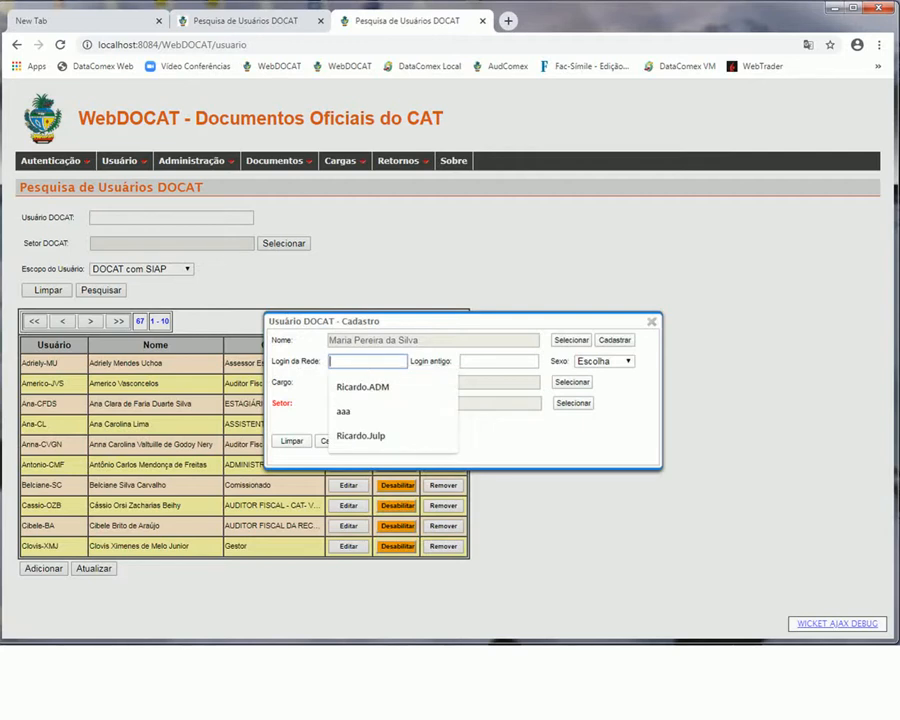
click(500, 435)
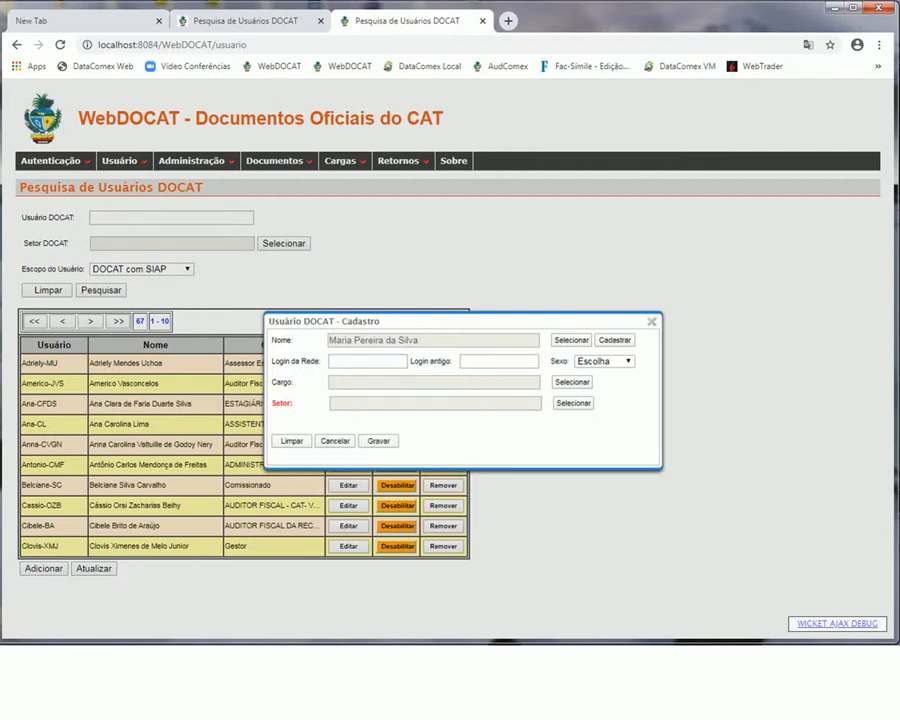
click(499, 361)
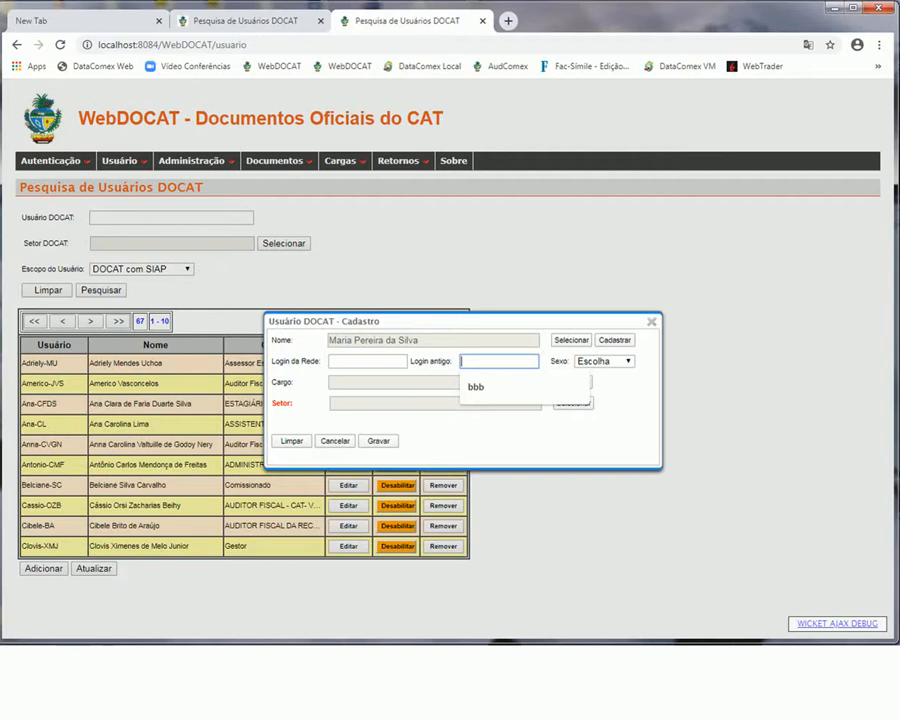
text(A)
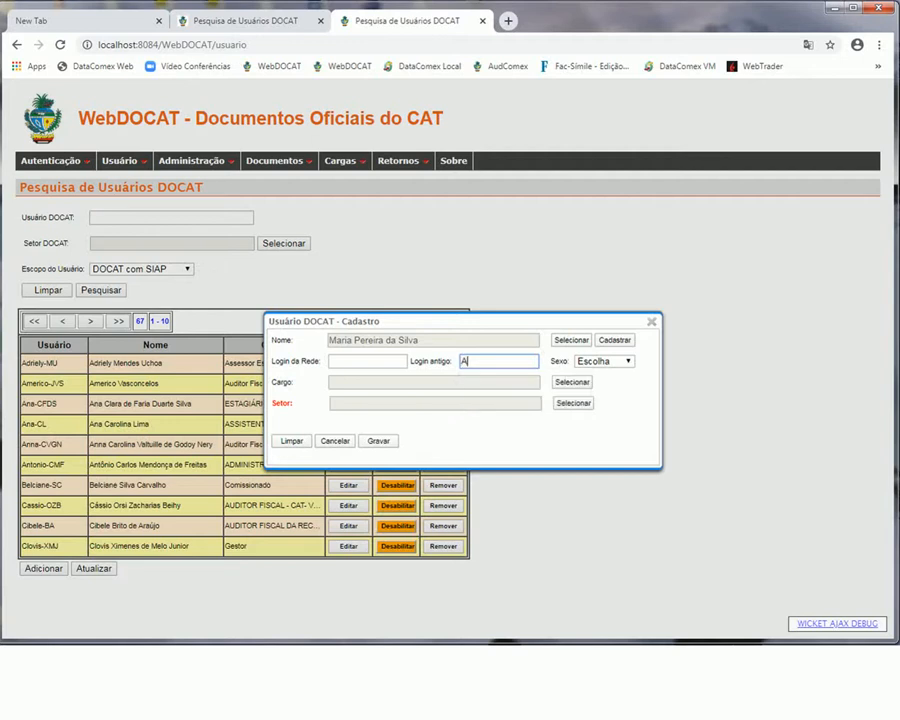
key(BackSpace)
text(Maria-PS)
Enter the user's network login in Login da Rede and set sex to Masculino
click(376, 361)
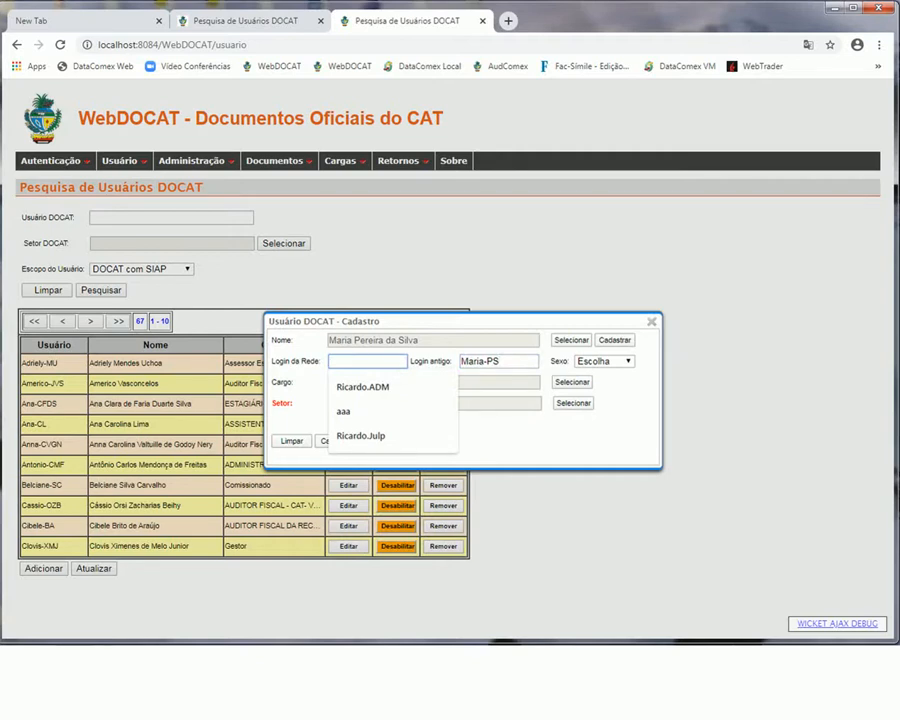
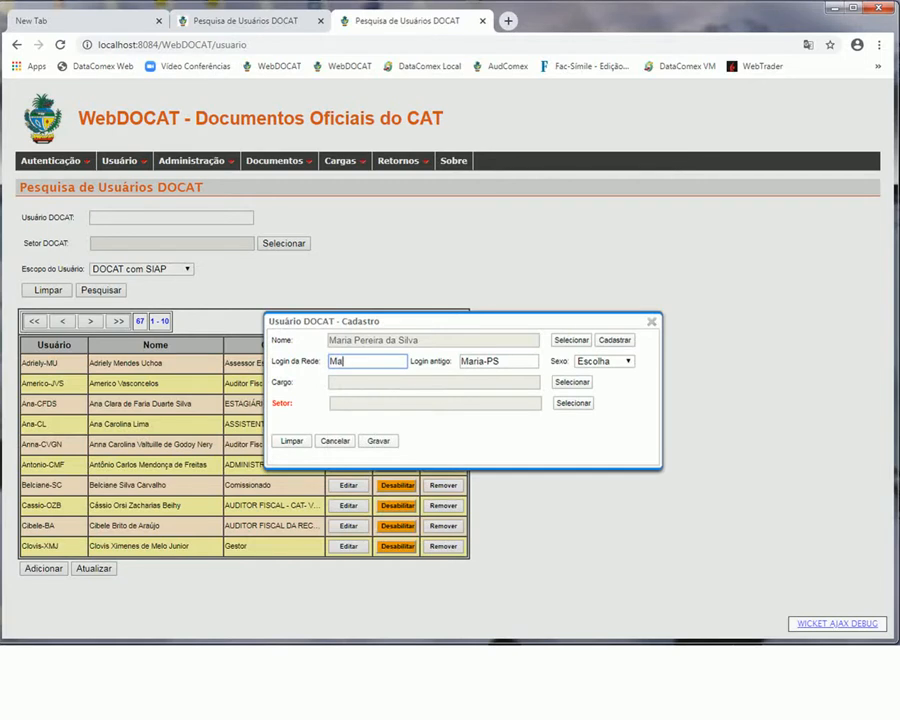
click(604, 361)
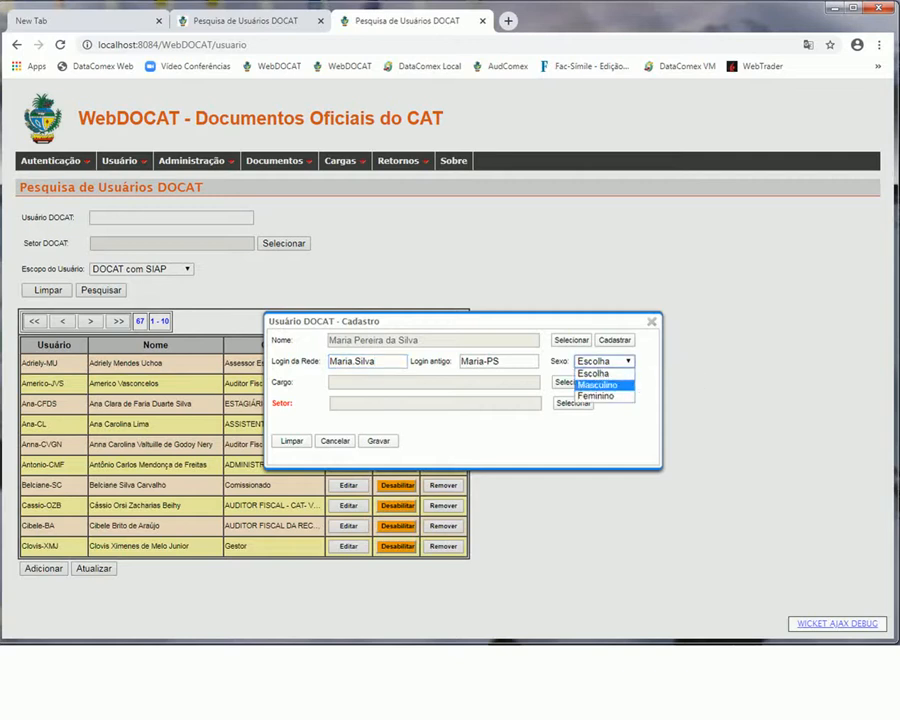
click(600, 385)
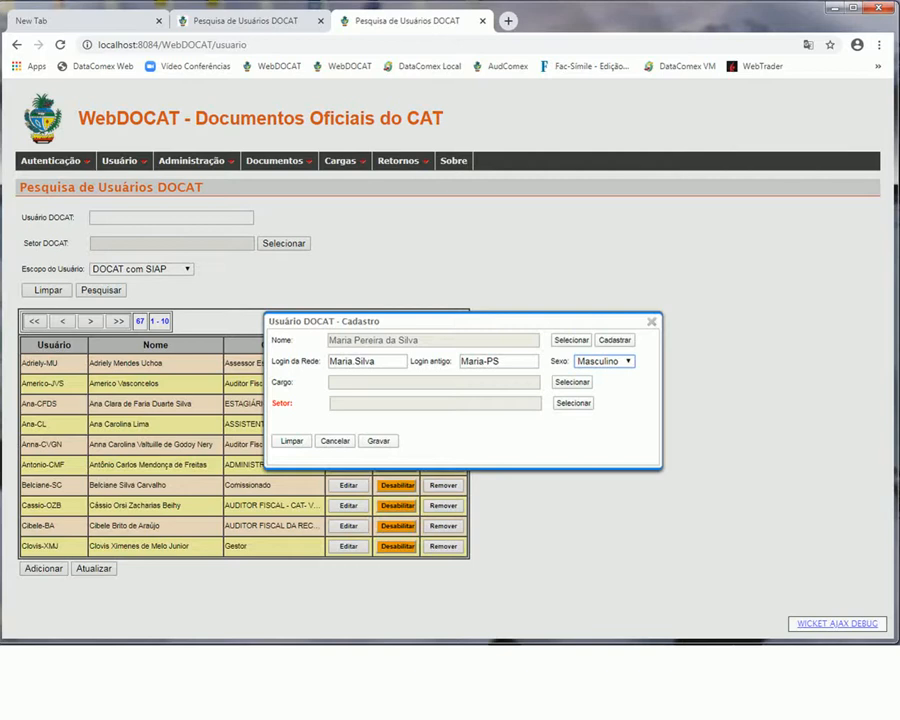
drag(502, 361, 459, 361)
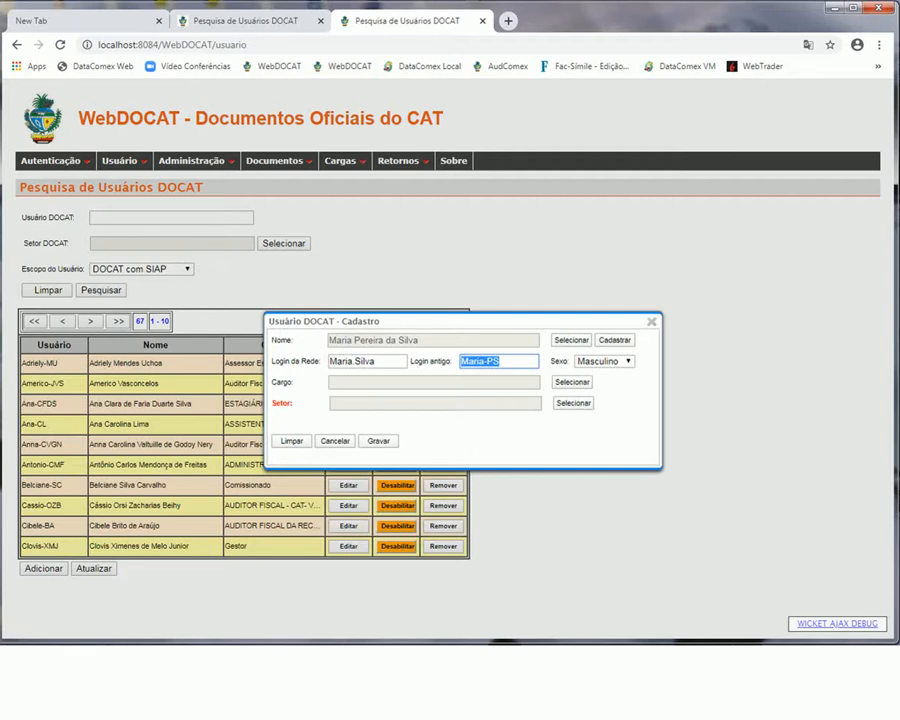
Choose cargo ADMINISTRATIVO - CAT - SEFAZGO and sector Conselho Superior for the DOCAT user
click(604, 361)
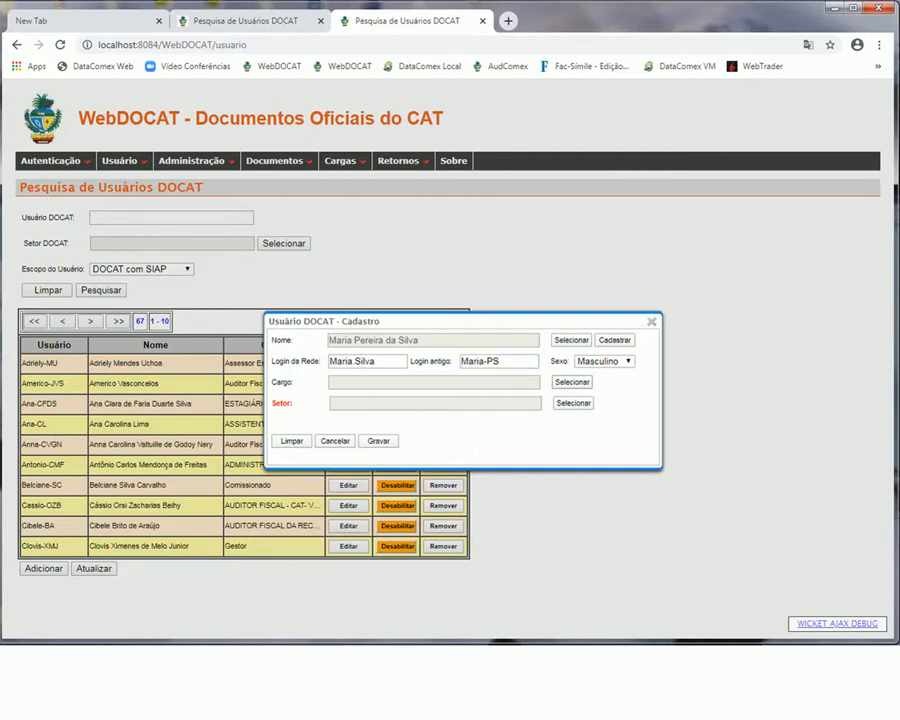
click(572, 382)
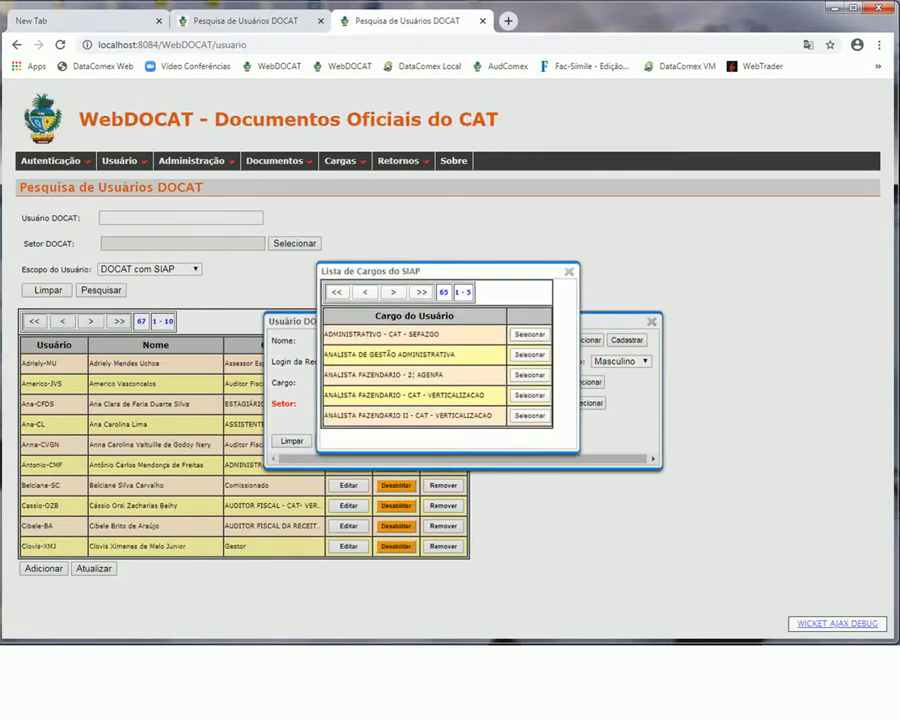
click(529, 335)
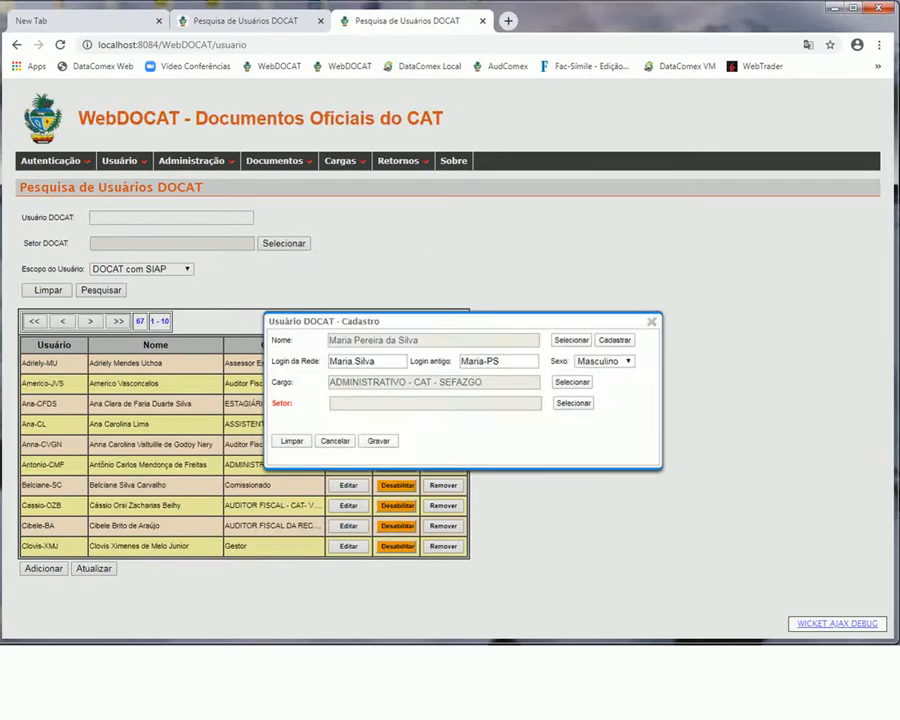
click(573, 403)
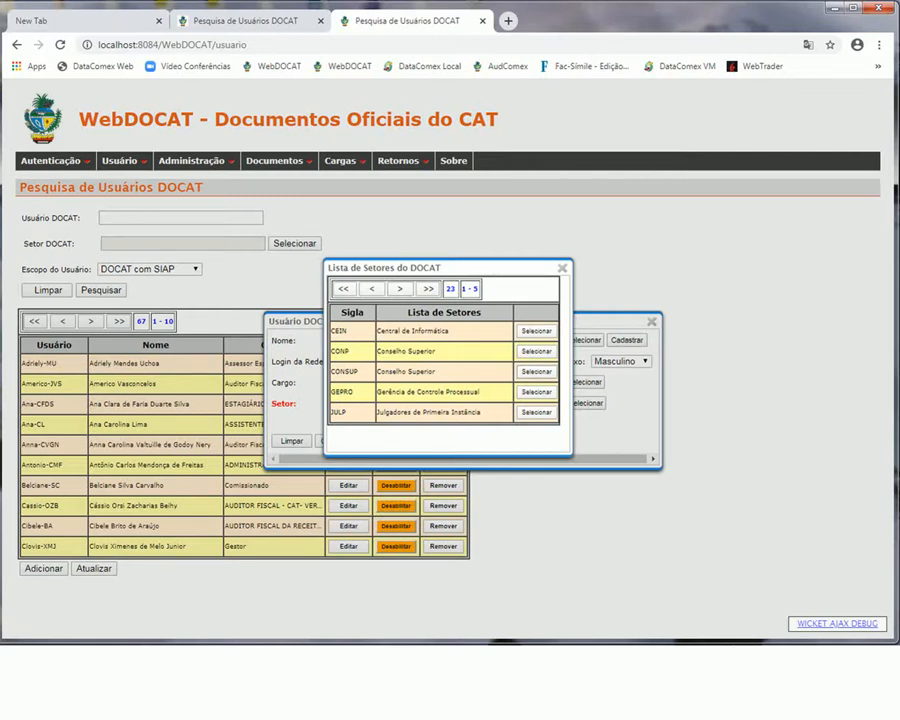
click(534, 371)
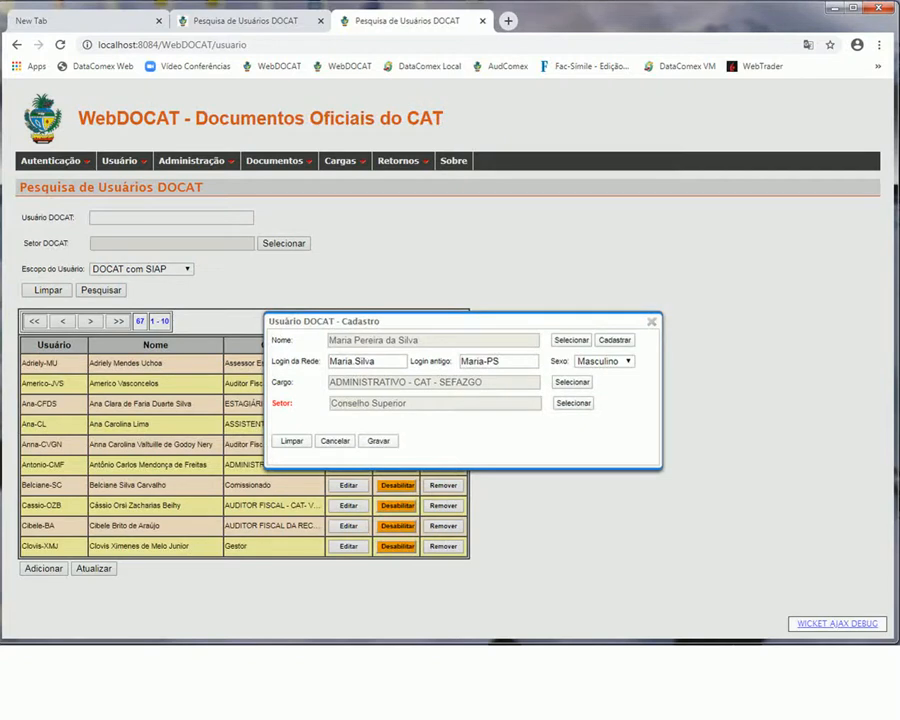
Save the DOCAT user, search Usuário DOCAT by first name, and open the new user with Editar
click(378, 441)
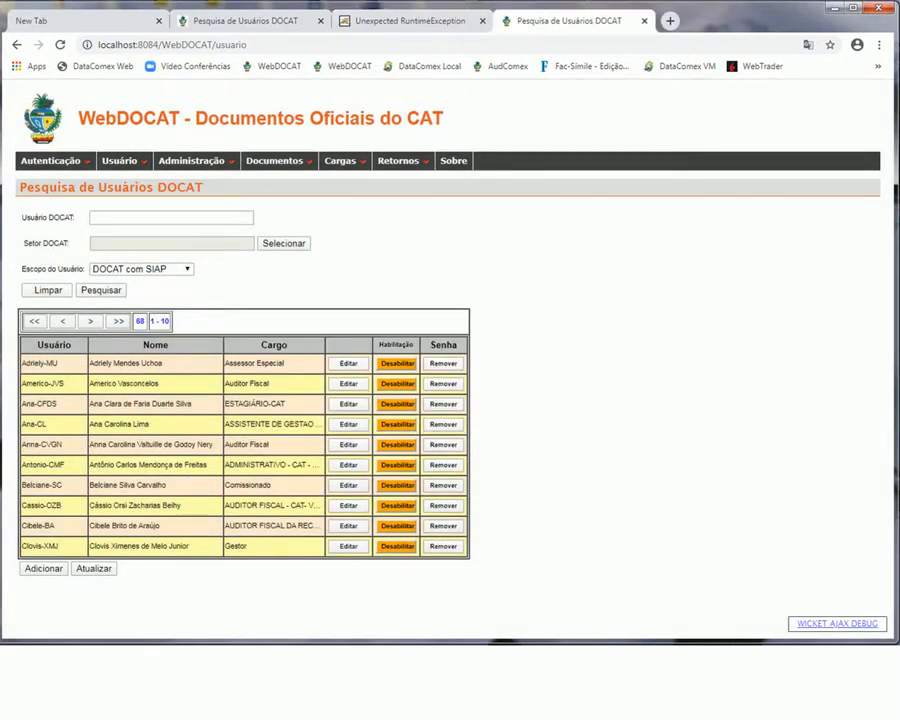
click(171, 218)
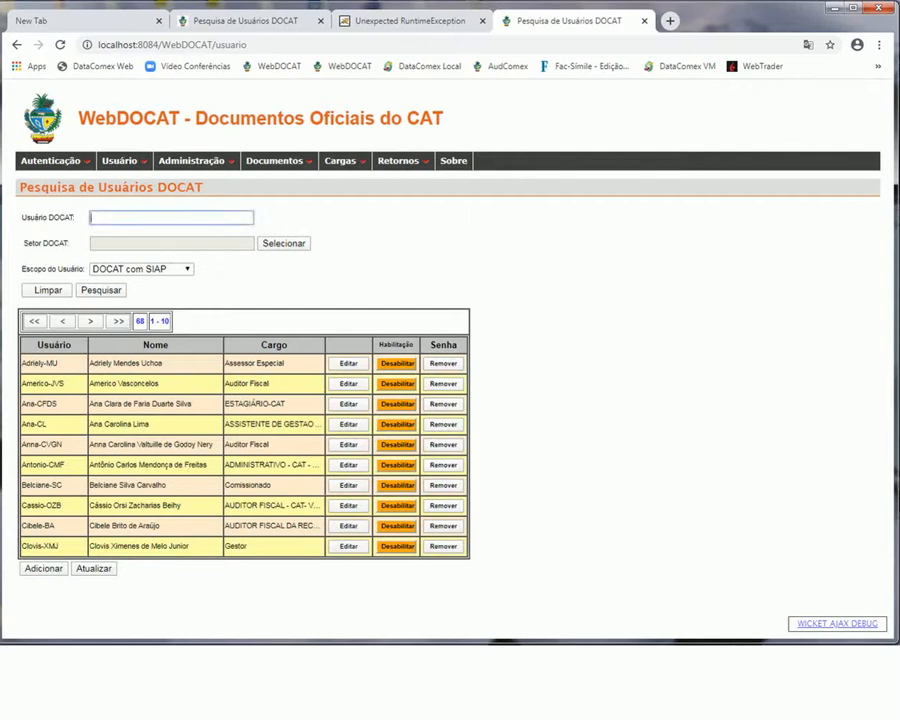
text(maria)
key(Return)
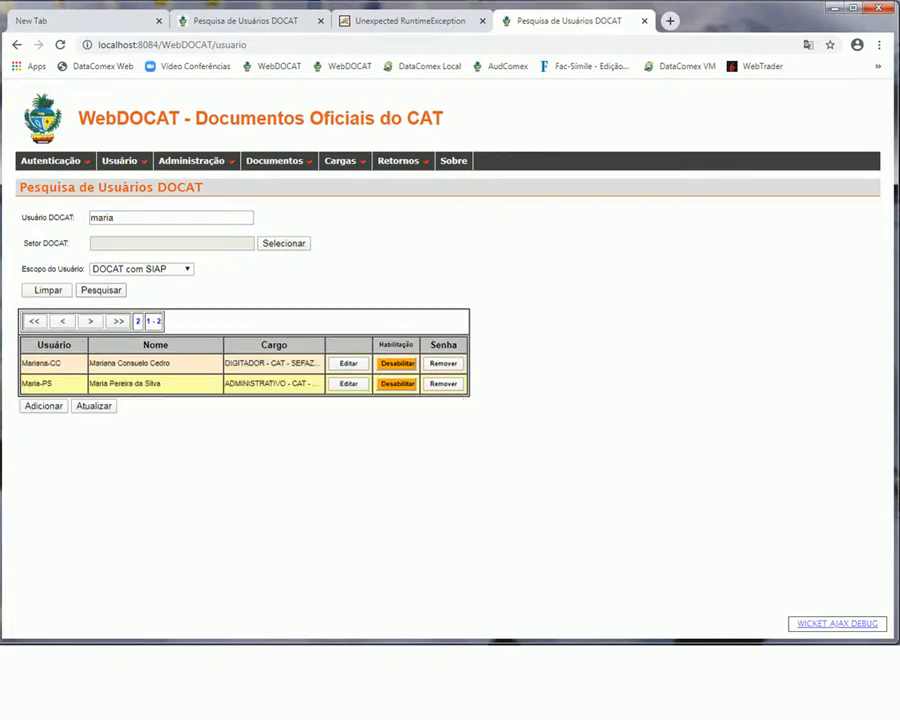
click(349, 384)
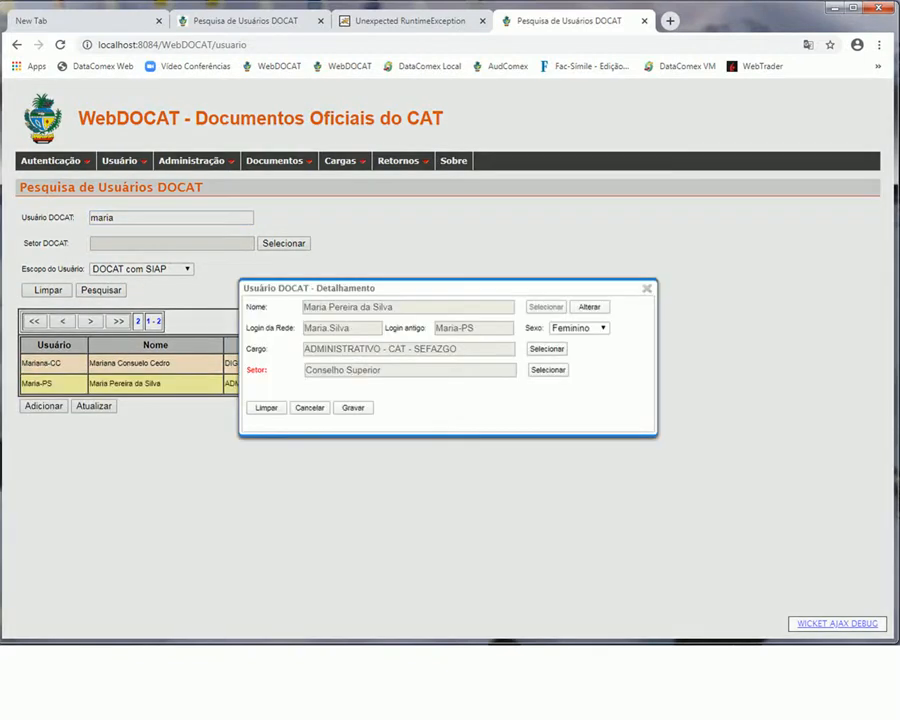